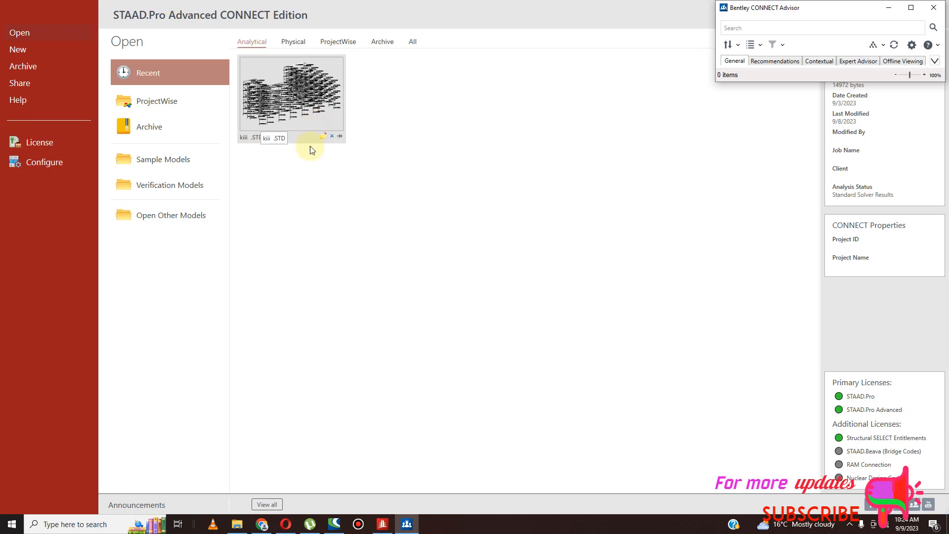
Step: Open the recent analytical model kiii.STD
click(290, 120)
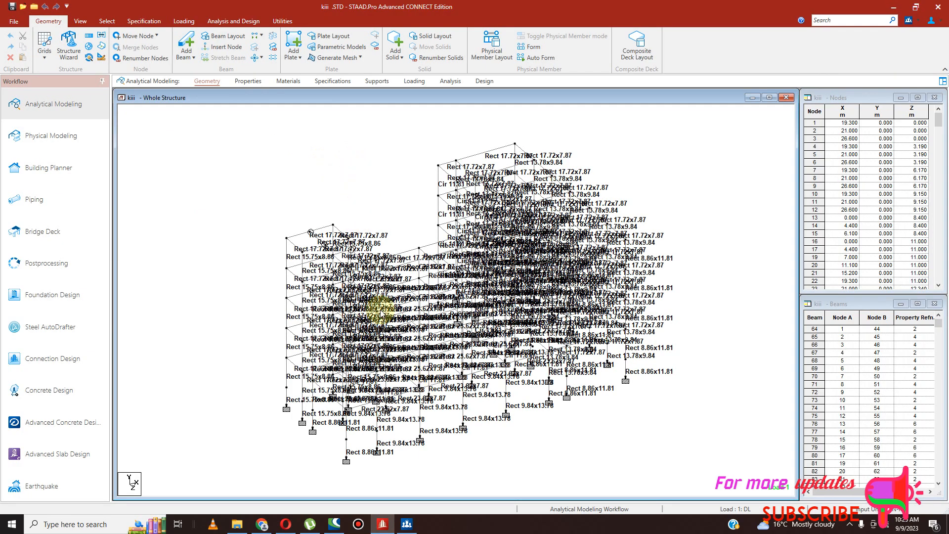
click(56, 424)
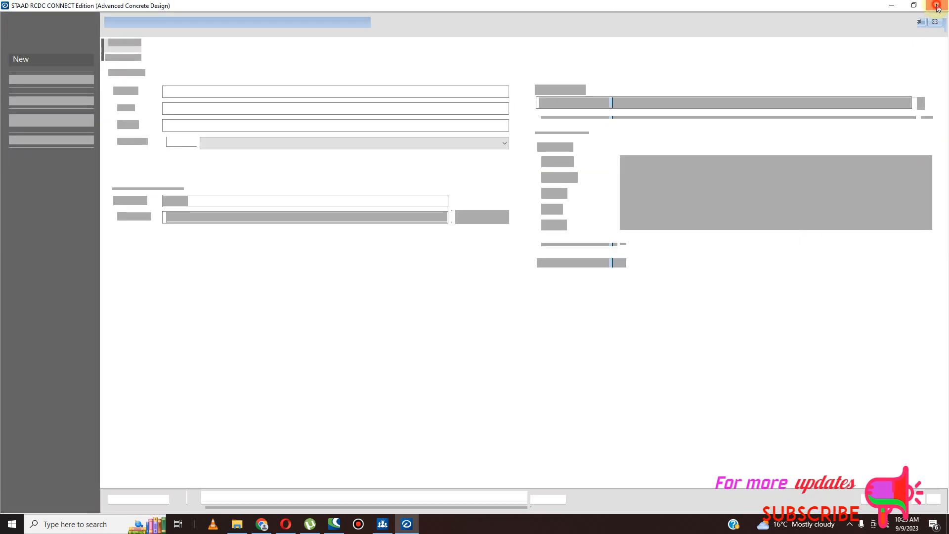
click(937, 6)
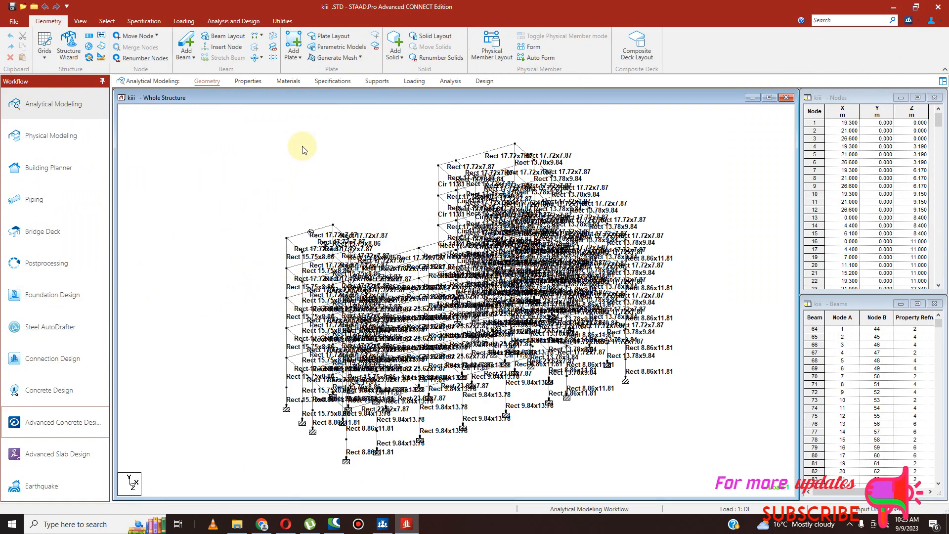
Step: Run the structural analysis, stay in modeling mode, and switch to the Postprocessing workflow with the default results setup
click(238, 22)
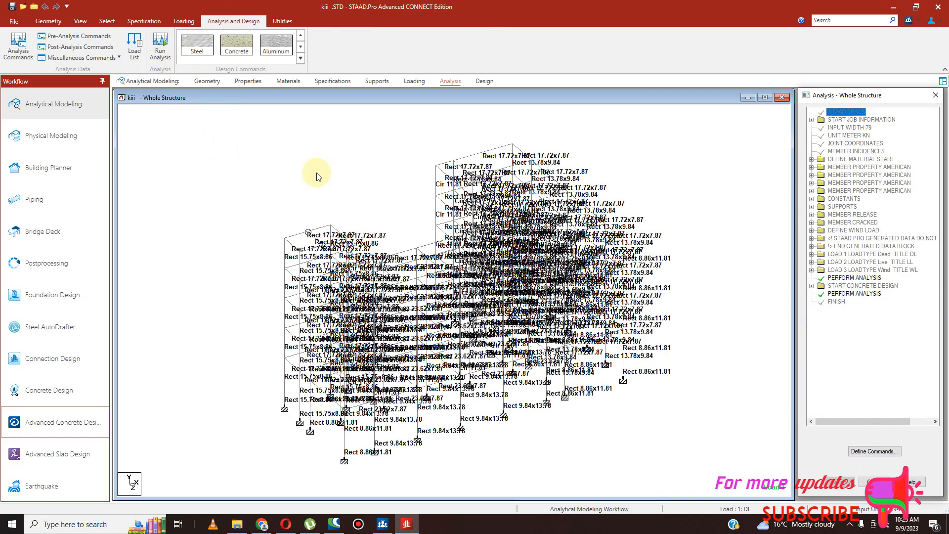
click(172, 58)
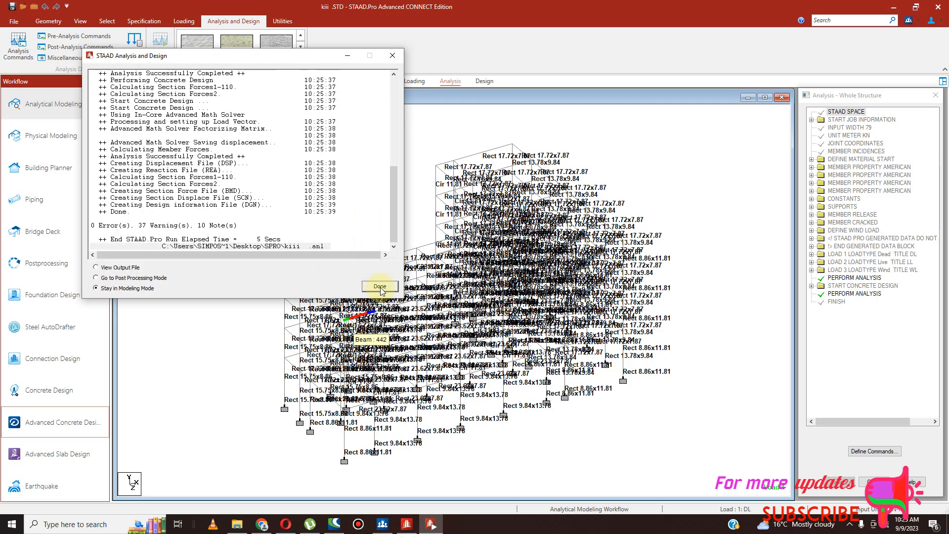
click(380, 286)
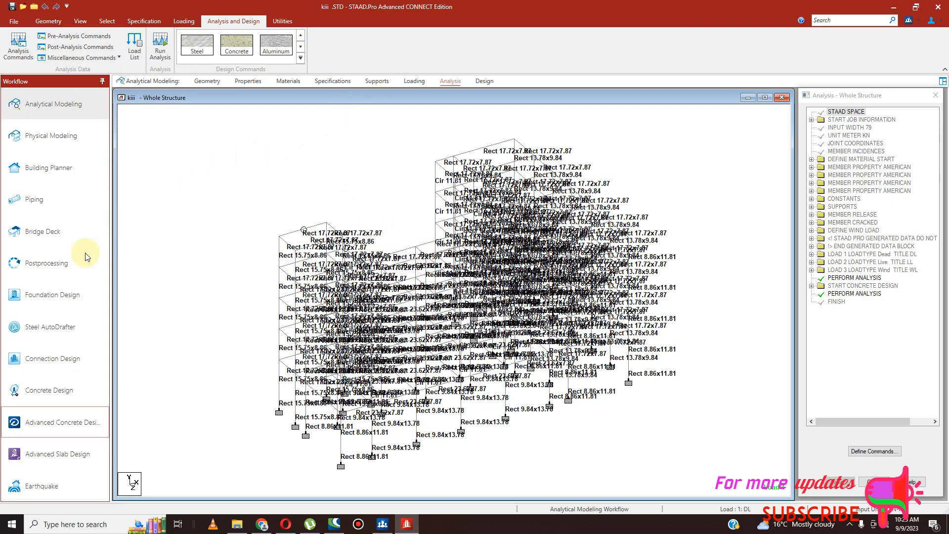
click(61, 263)
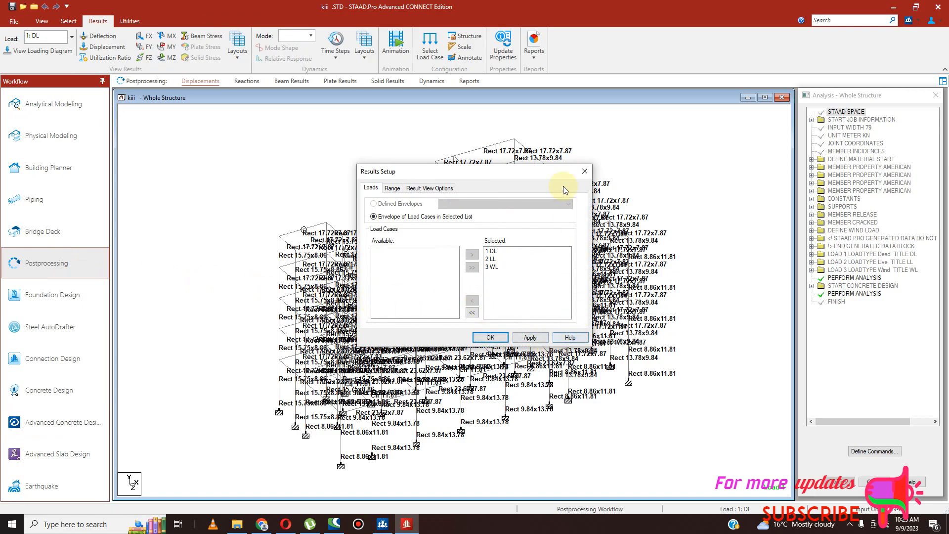
click(584, 171)
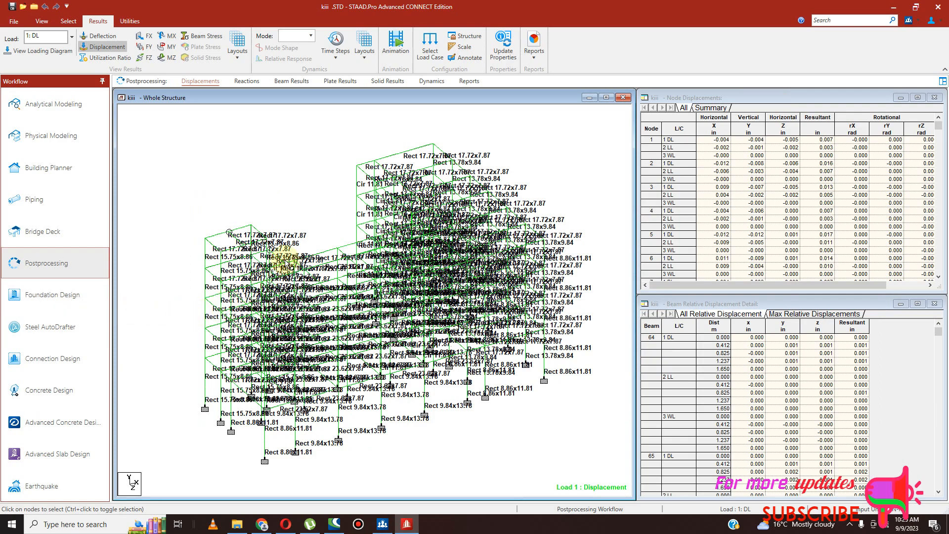
Step: Include load cases DL and LL but not WL in the Foundation Design workflow and launch STAAD Foundation for all supports
click(59, 300)
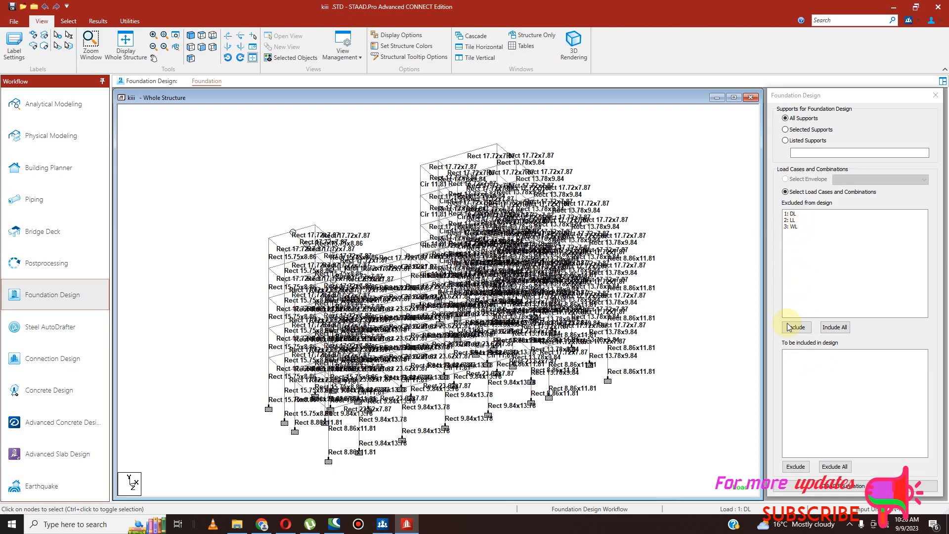
click(835, 327)
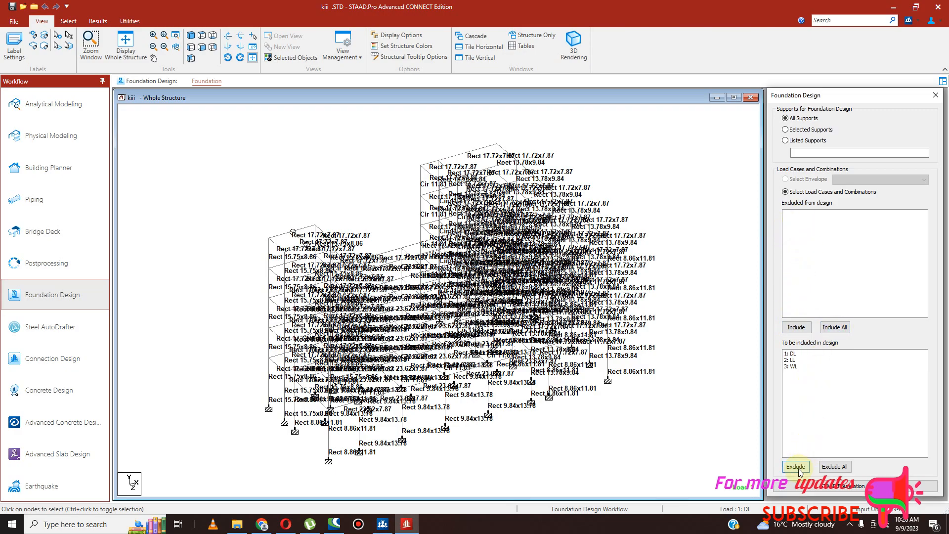
click(792, 366)
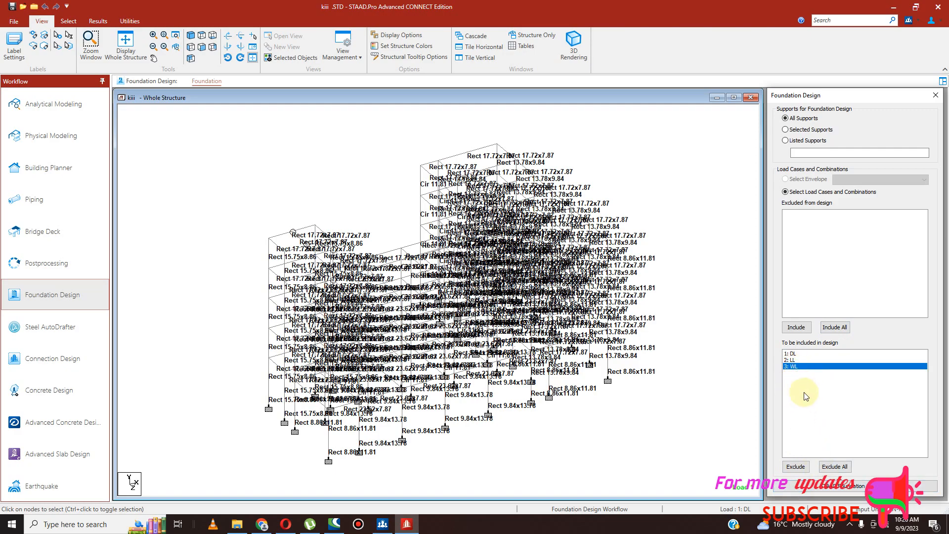
click(808, 469)
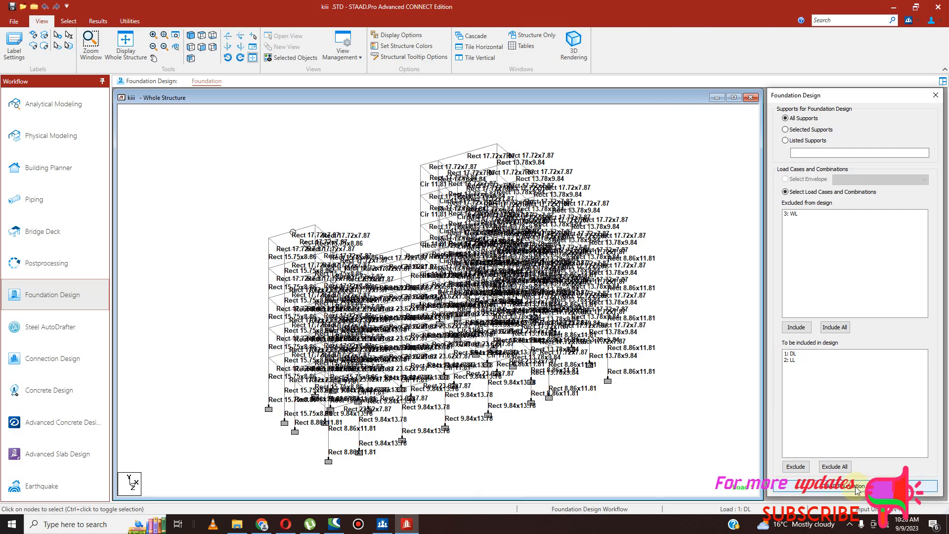
click(880, 486)
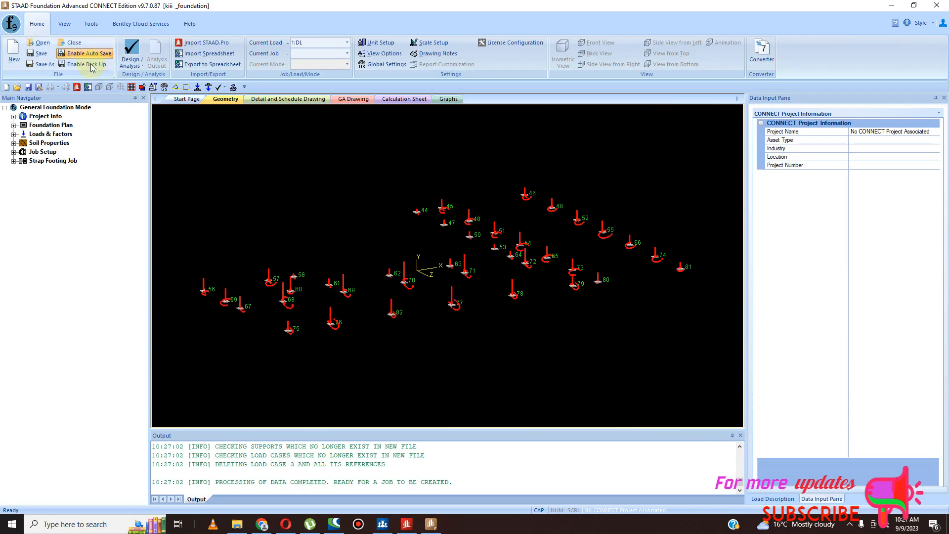
Step: Show the imported supports from the top and examine the column layout and support numbering
click(64, 24)
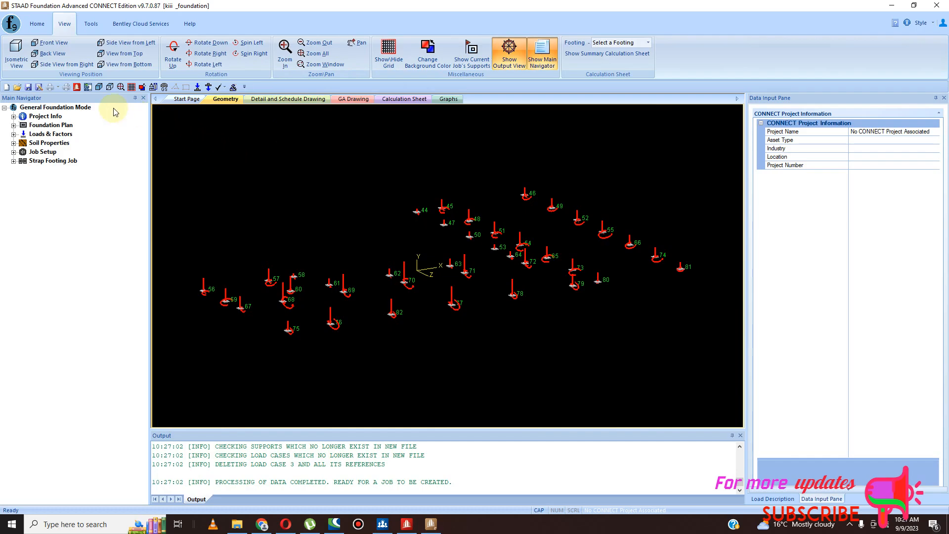
click(54, 43)
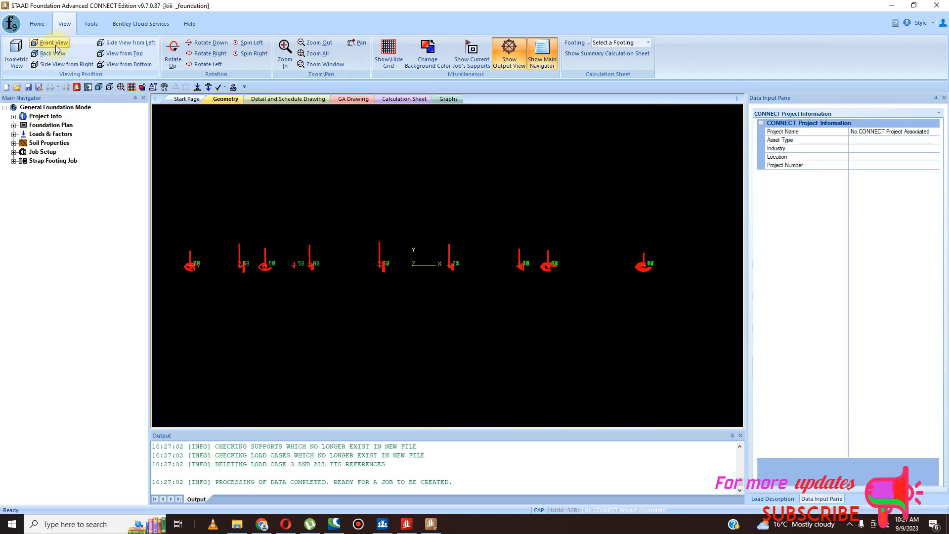
click(124, 53)
scroll(544, 322, down, 4)
scroll(568, 232, up, 7)
scroll(534, 209, up, 4)
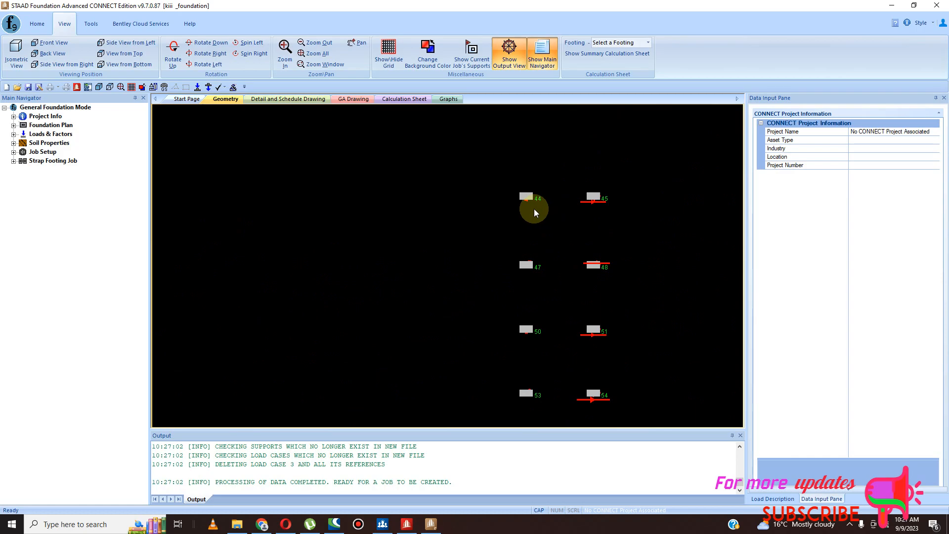
scroll(540, 205, down, 3)
scroll(543, 212, down, 8)
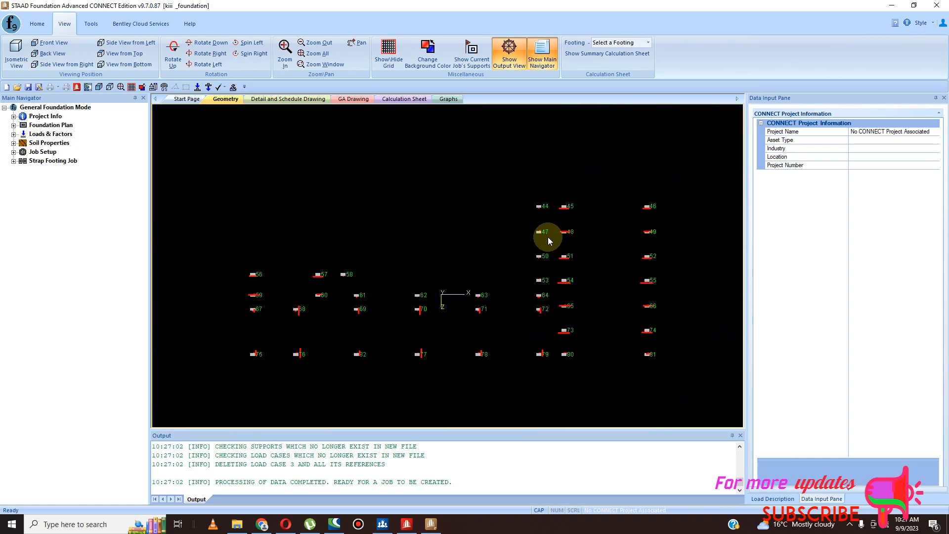
scroll(512, 336, up, 3)
scroll(501, 336, down, 3)
scroll(333, 284, up, 4)
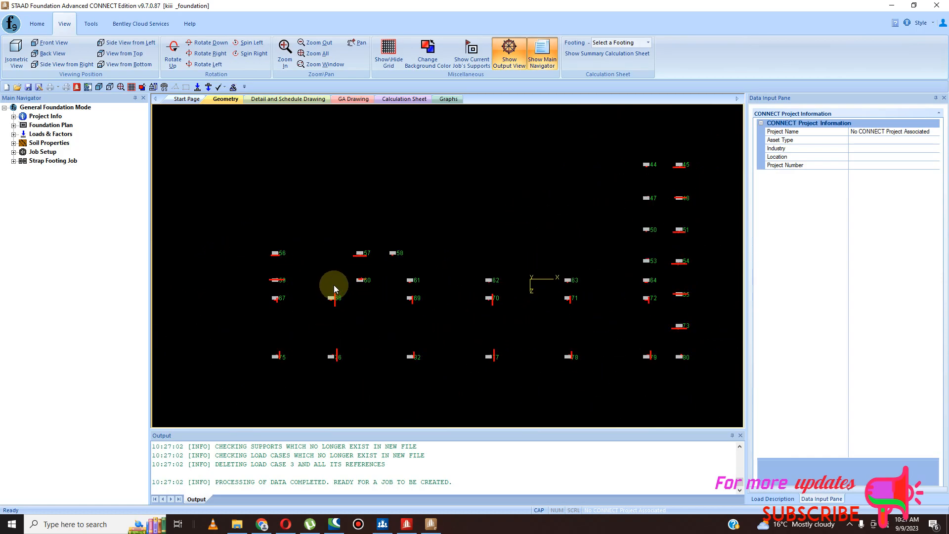
scroll(446, 283, down, 5)
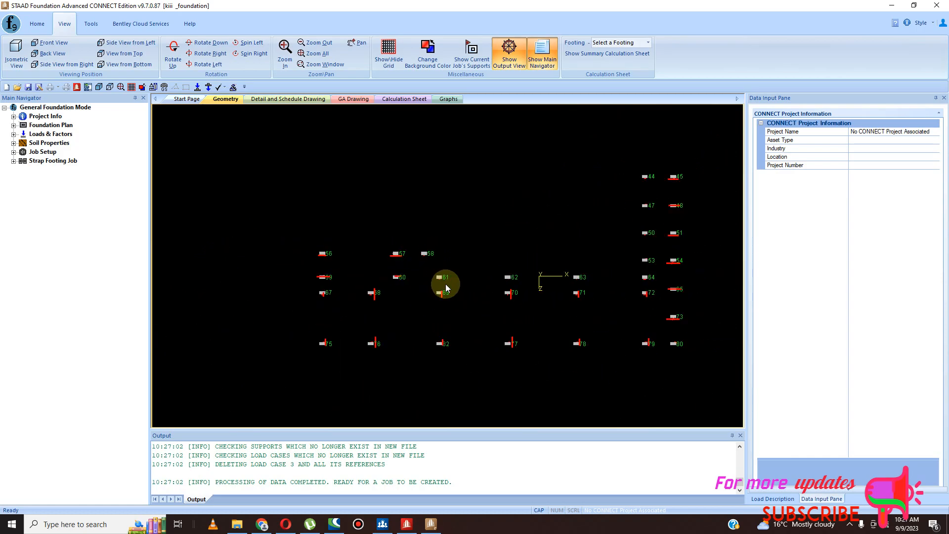
Step: Review the scale setup options in the Project Info settings
click(13, 117)
click(420, 249)
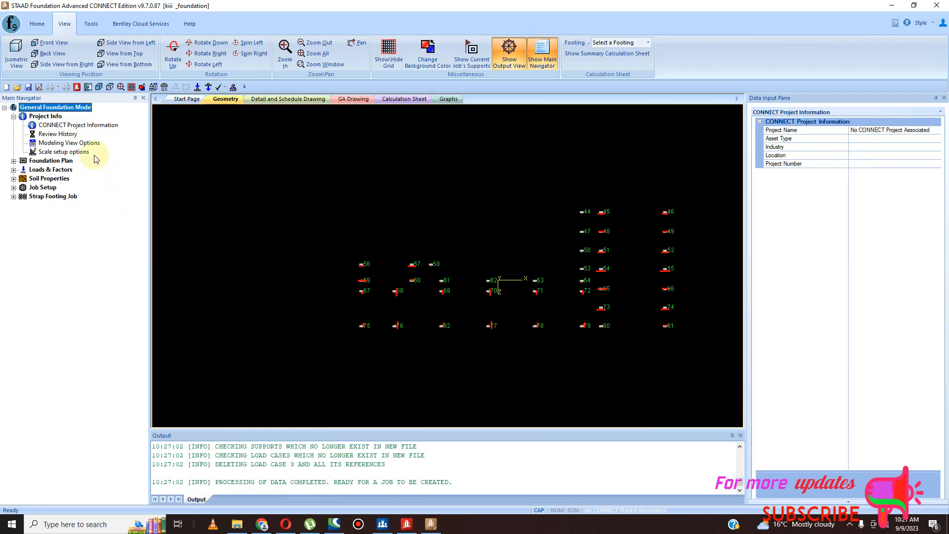
click(75, 153)
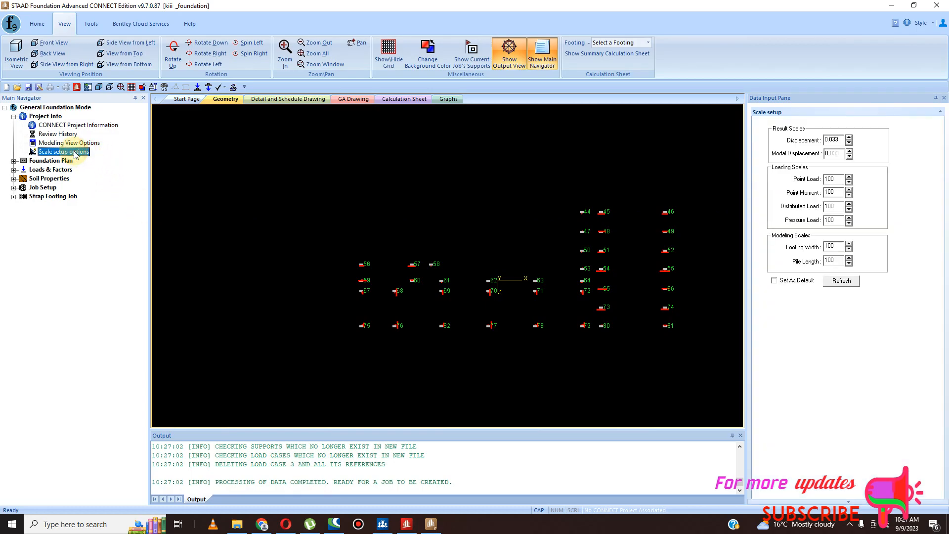
Step: Open the Column Position table of the Foundation Plan and accept the automatic file save
click(14, 161)
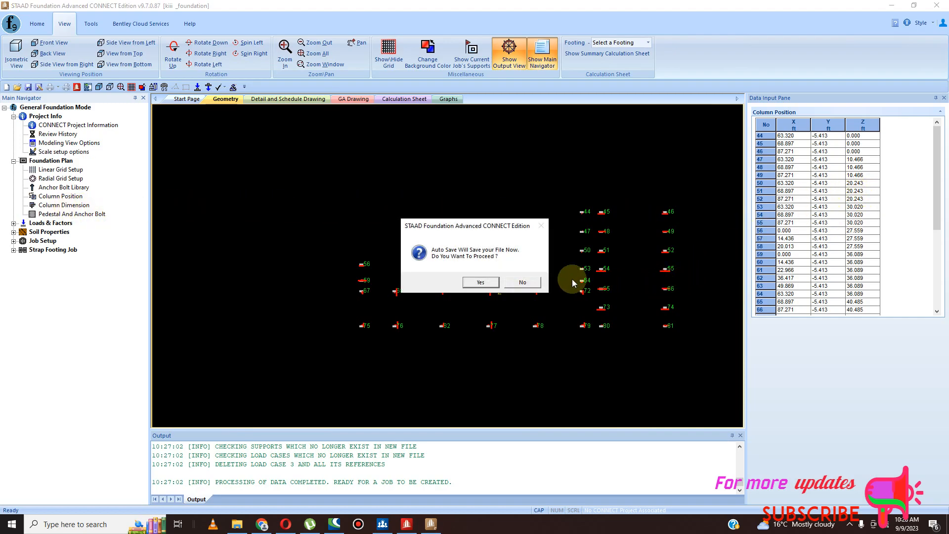
click(480, 282)
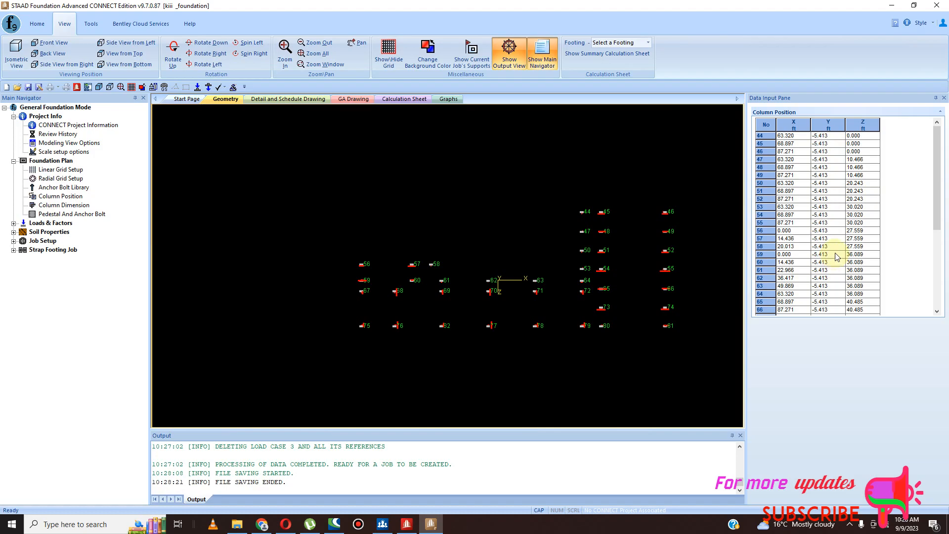
Step: Try to set the Y position of all columns to -1.5 ft at once in the Column Position table
click(835, 135)
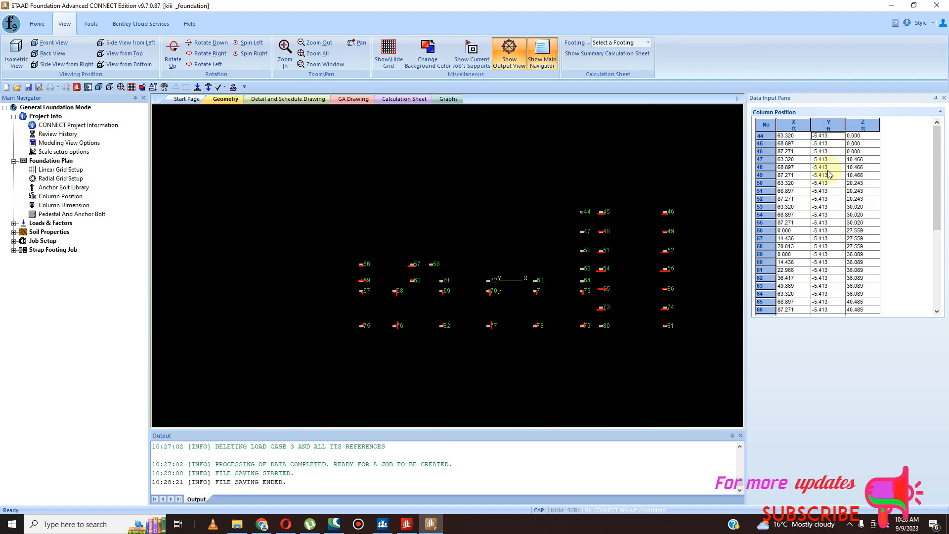
drag(936, 212, 935, 154)
drag(826, 136, 824, 334)
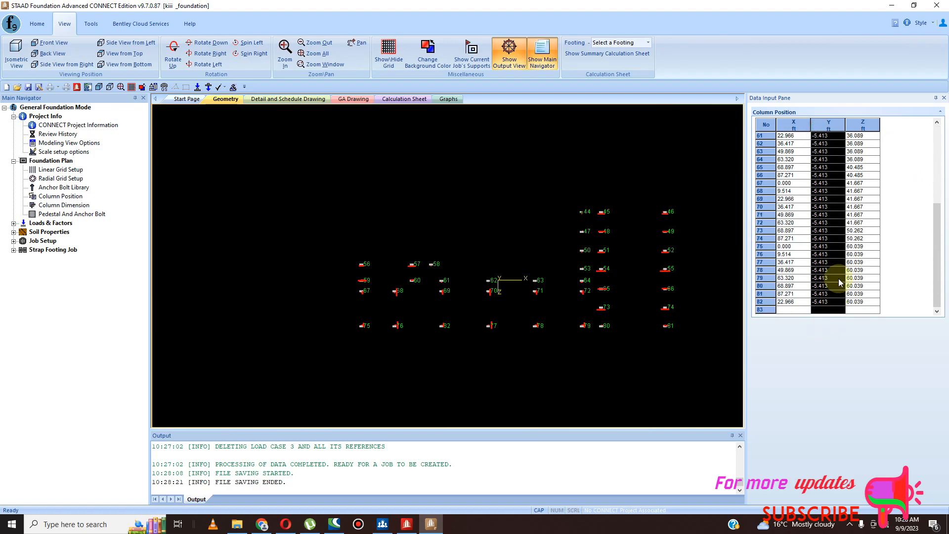
drag(934, 250, 938, 145)
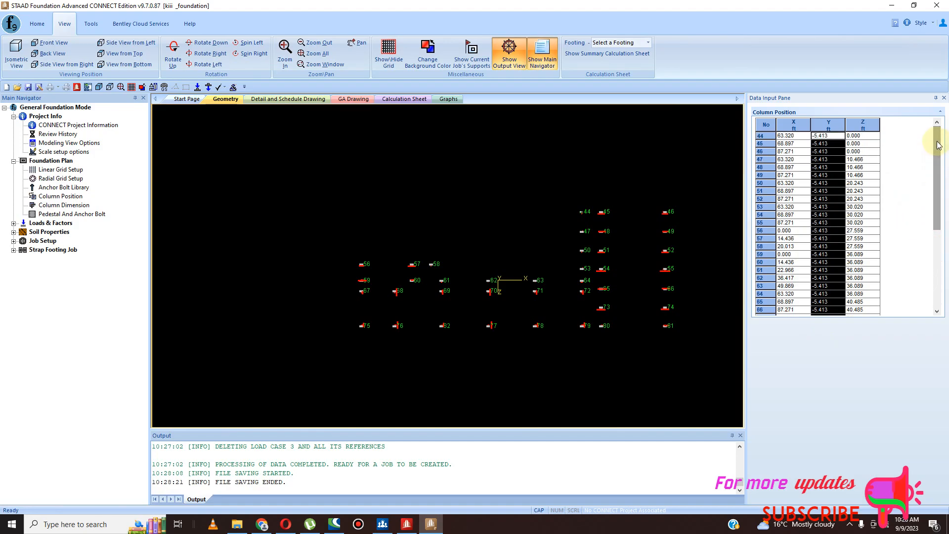
key(Delete)
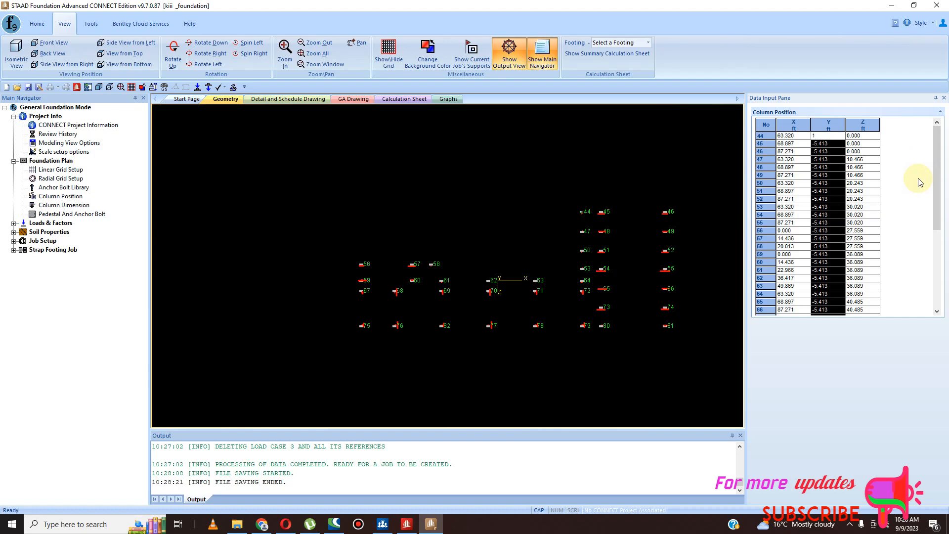
text(-1.5)
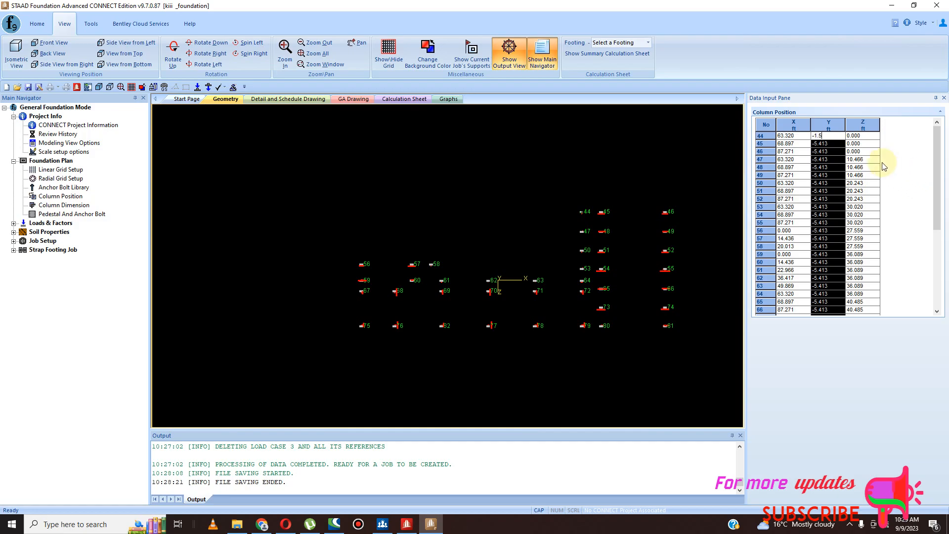
click(826, 144)
Step: Restore the Y position of column 44 to -5.413 ft
click(820, 137)
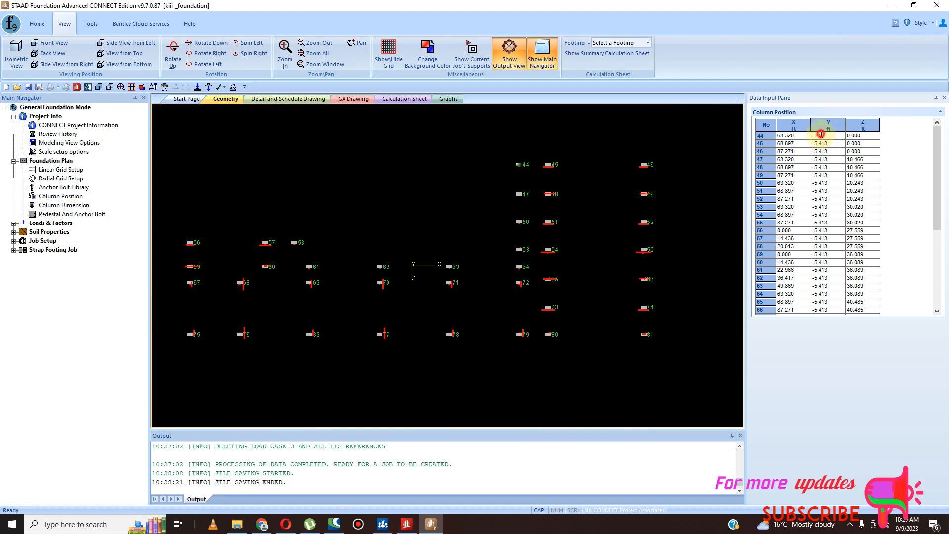
double_click(821, 136)
click(819, 136)
click(816, 145)
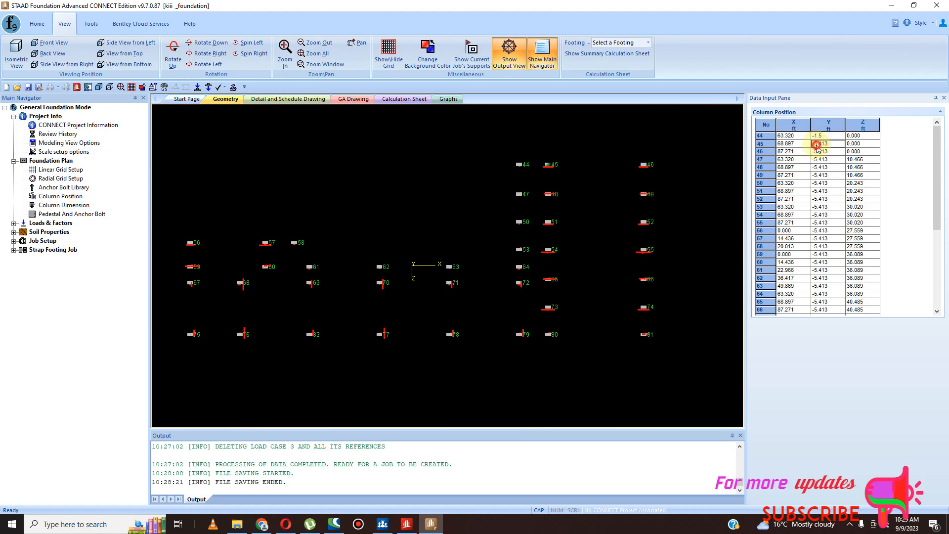
click(820, 136)
drag(823, 135, 811, 136)
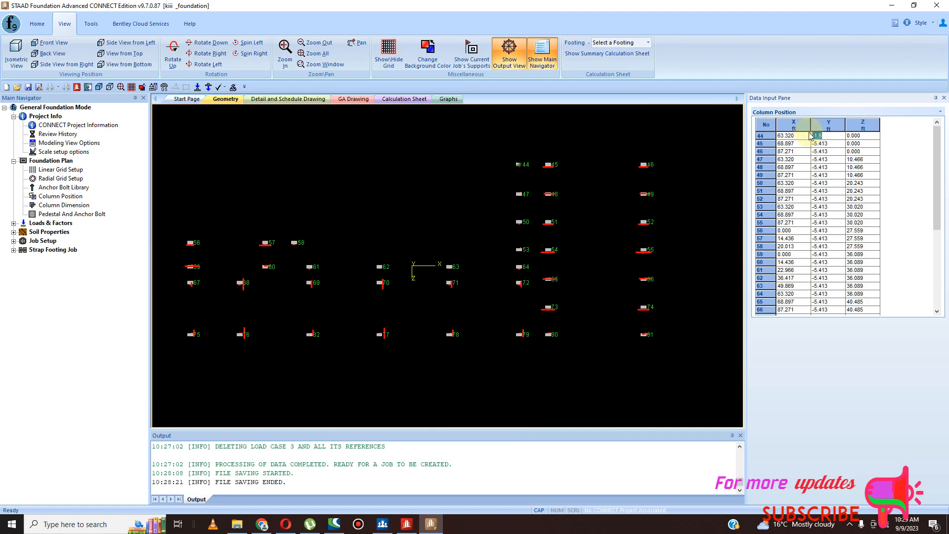
click(818, 144)
click(824, 138)
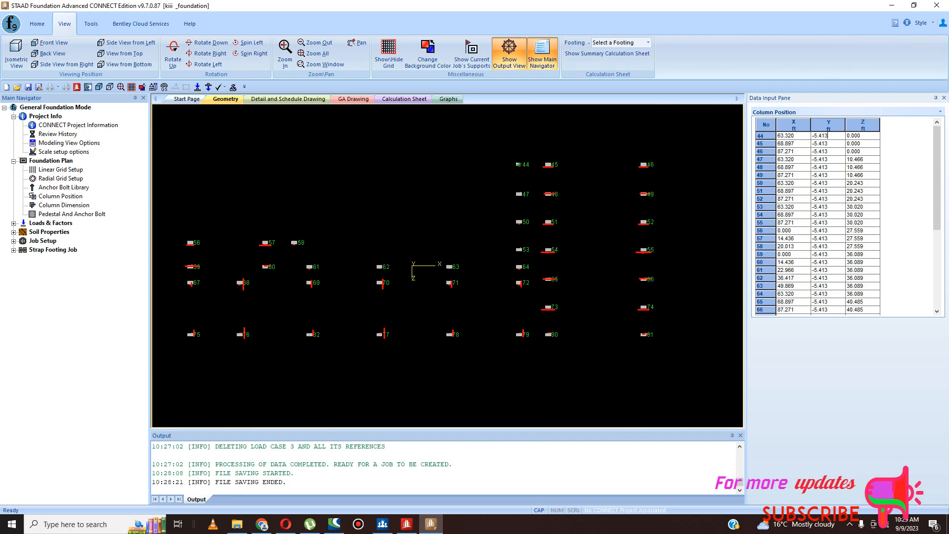
click(827, 144)
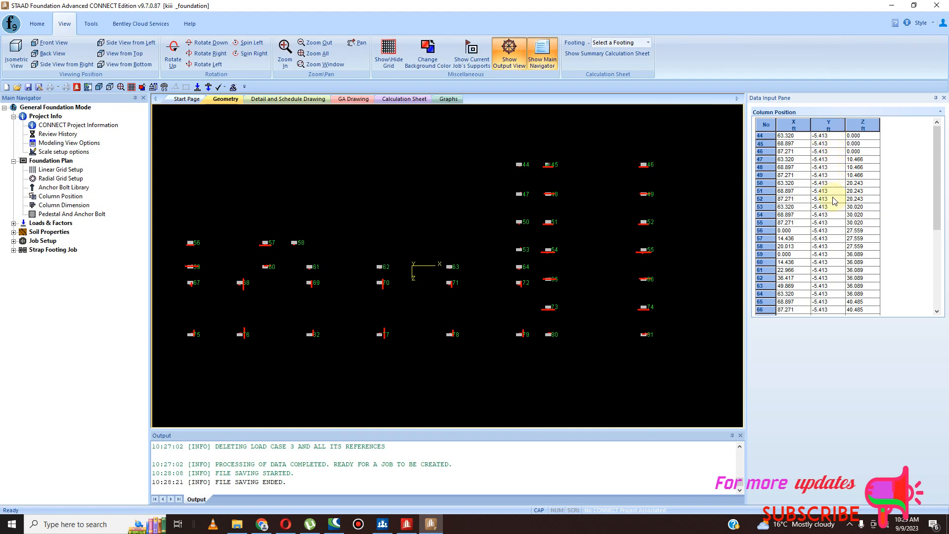
mouse_move(939, 220)
mouse_down()
mouse_move(926, 315)
mouse_move(939, 296)
mouse_move(944, 217)
mouse_up()
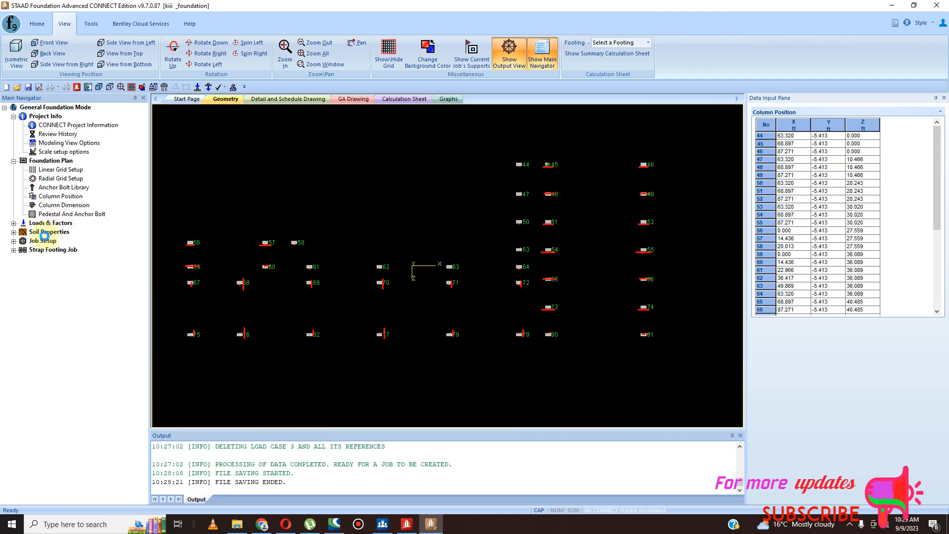
Step: Expand Loads & Factors and review the primary load cases and the service and ultimate combinations in the load description tree
click(13, 223)
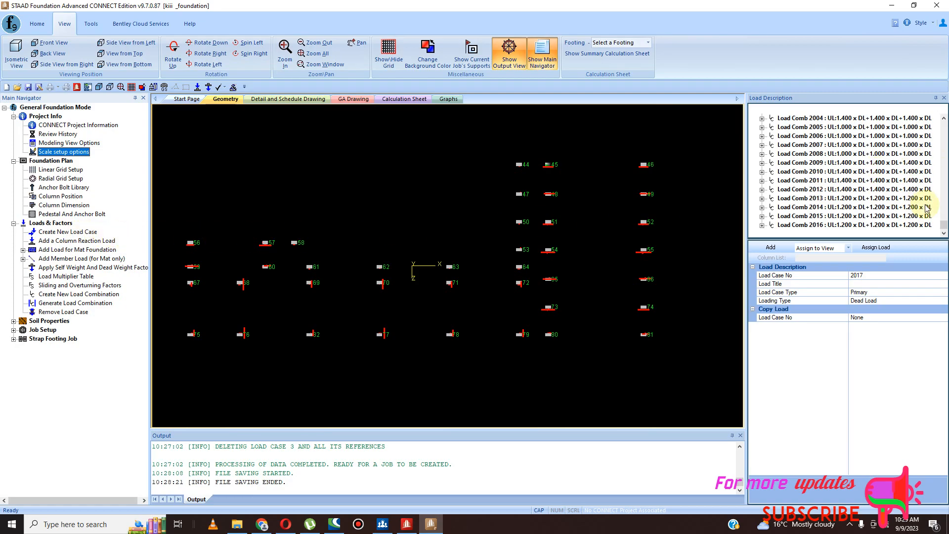
drag(944, 224, 944, 123)
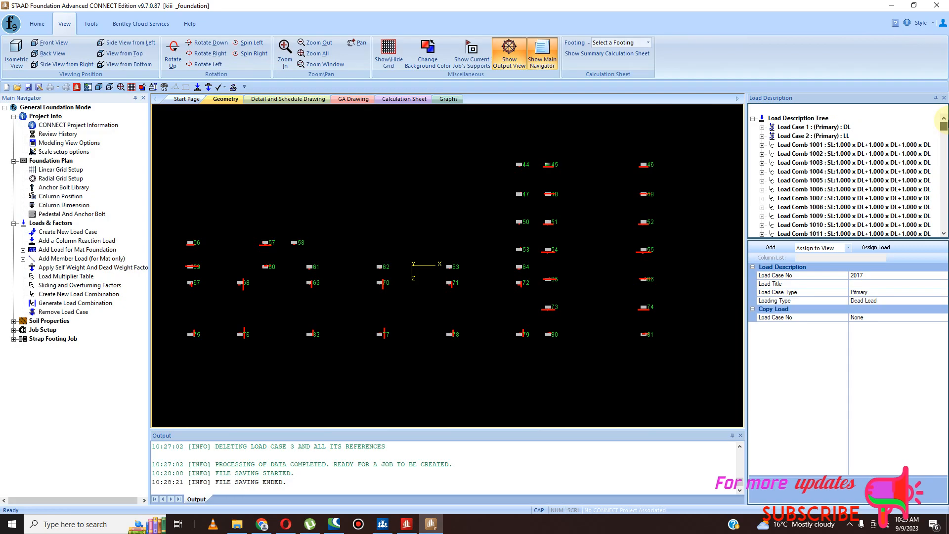
drag(943, 123, 943, 225)
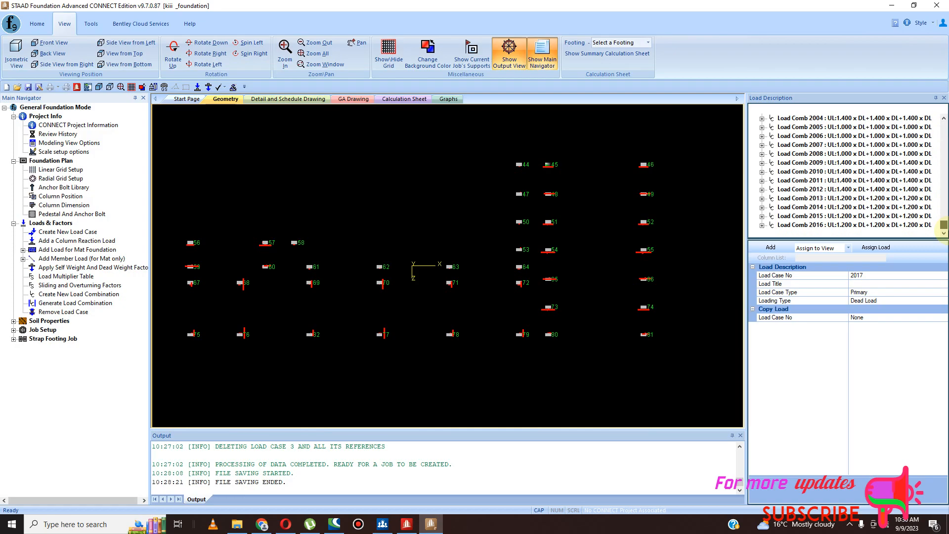
drag(944, 225, 943, 121)
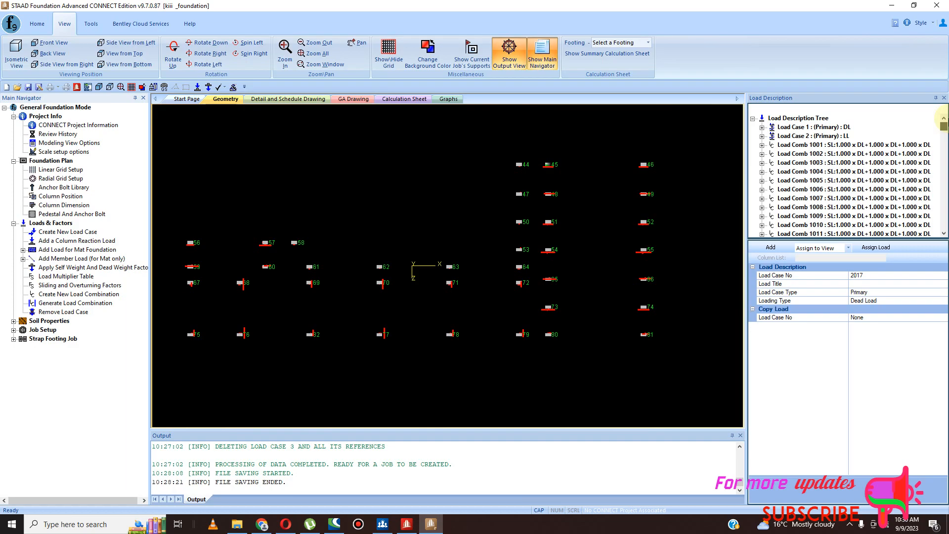
drag(943, 120, 943, 225)
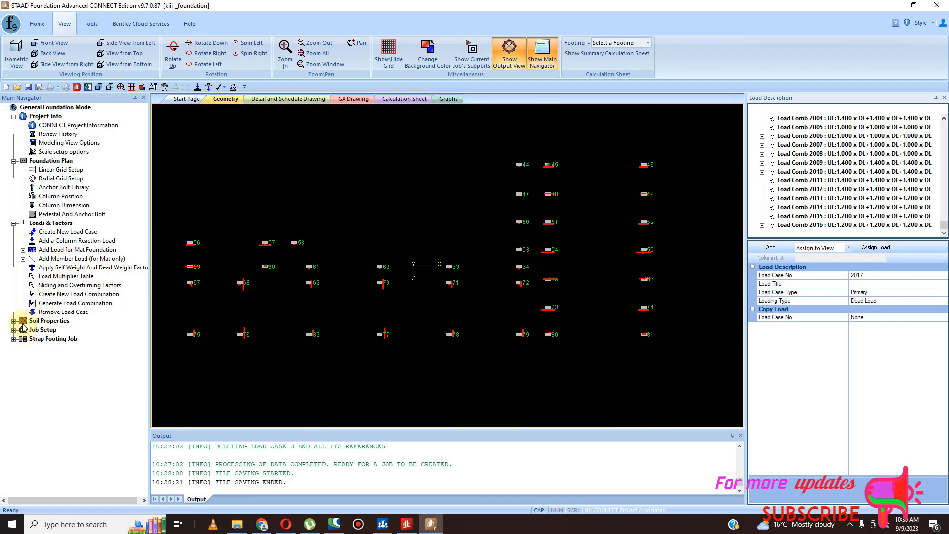
Step: Start a new foundation job, include all available load cases, and name it ISOLATED
click(14, 320)
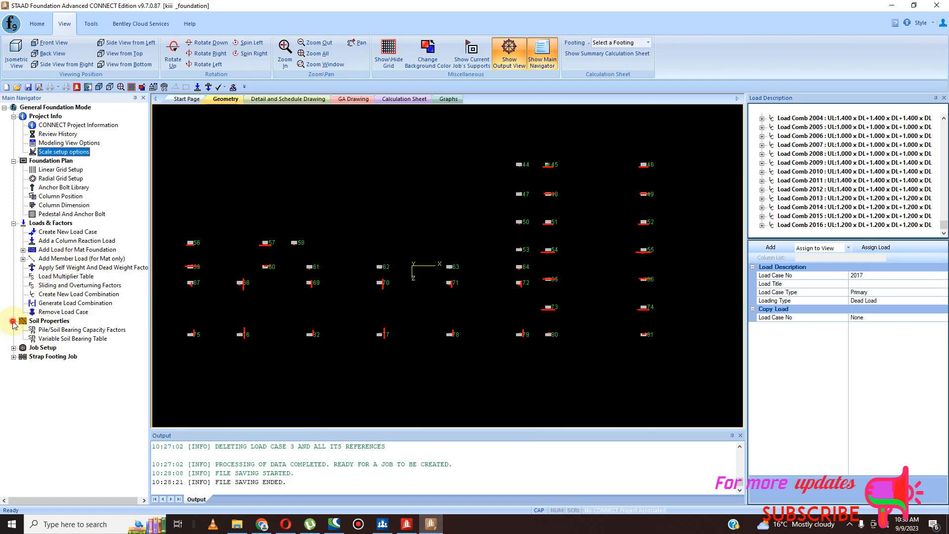
click(13, 348)
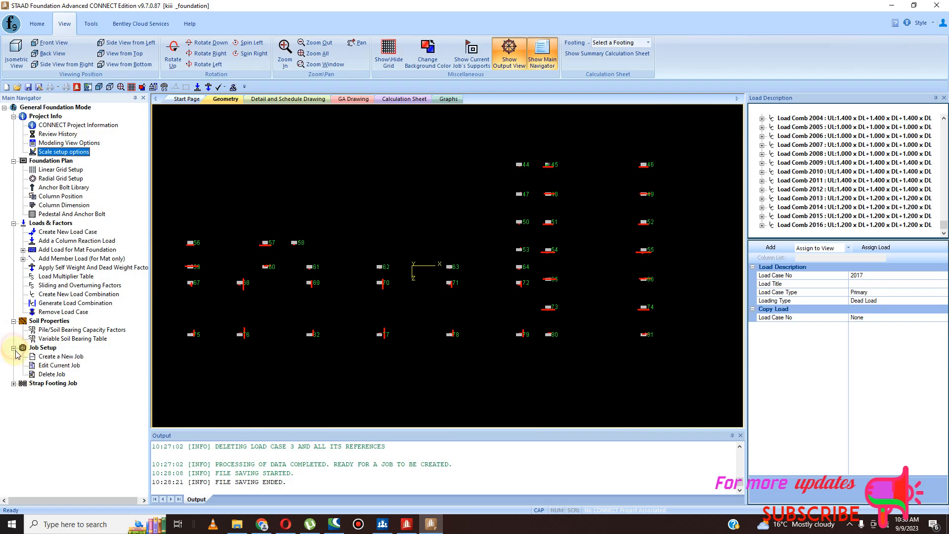
click(65, 357)
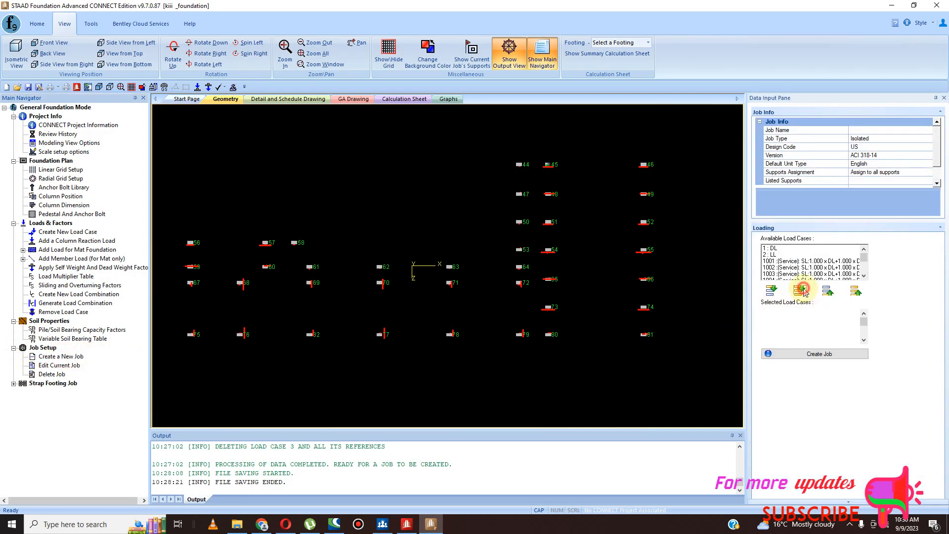
click(802, 290)
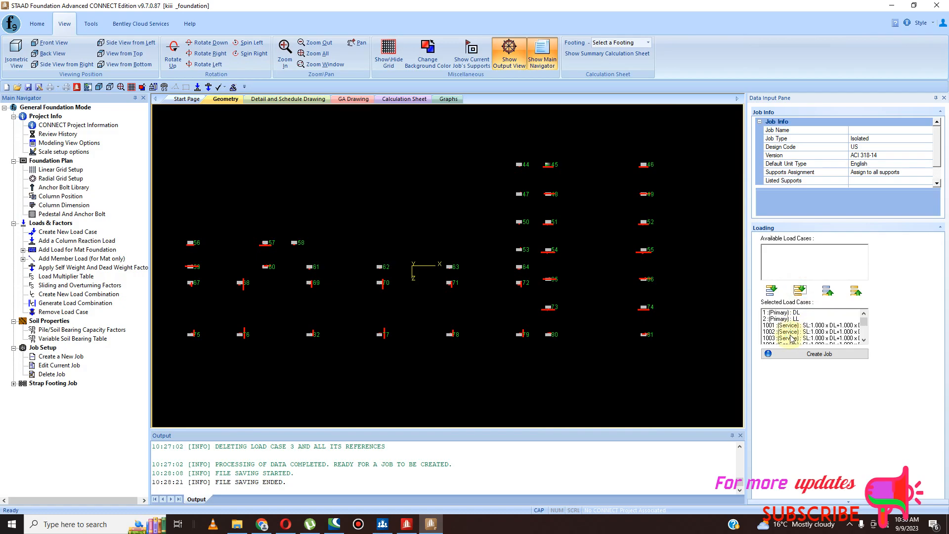
click(869, 130)
text(ISOLATED)
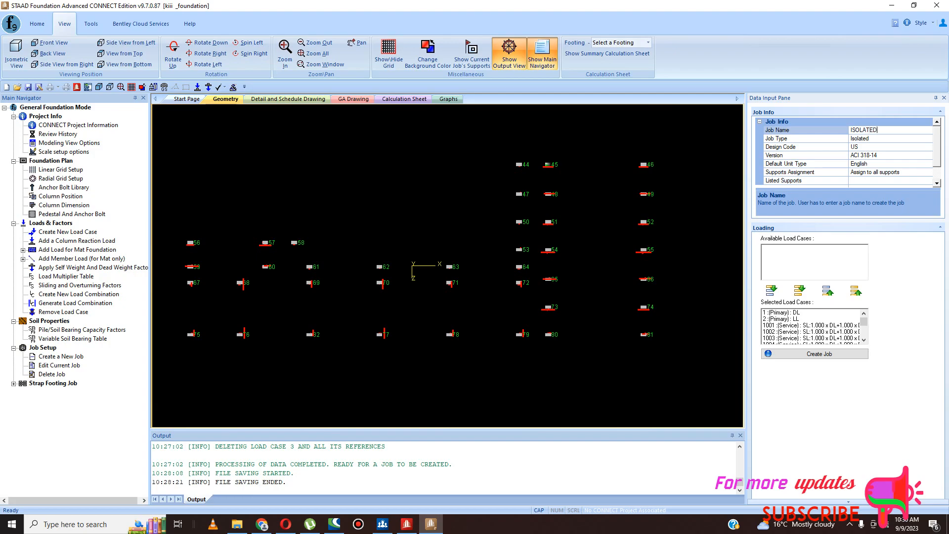
Step: Keep the job type Isolated, set the design code to British, and create the job, accepting the automatic file save
click(875, 139)
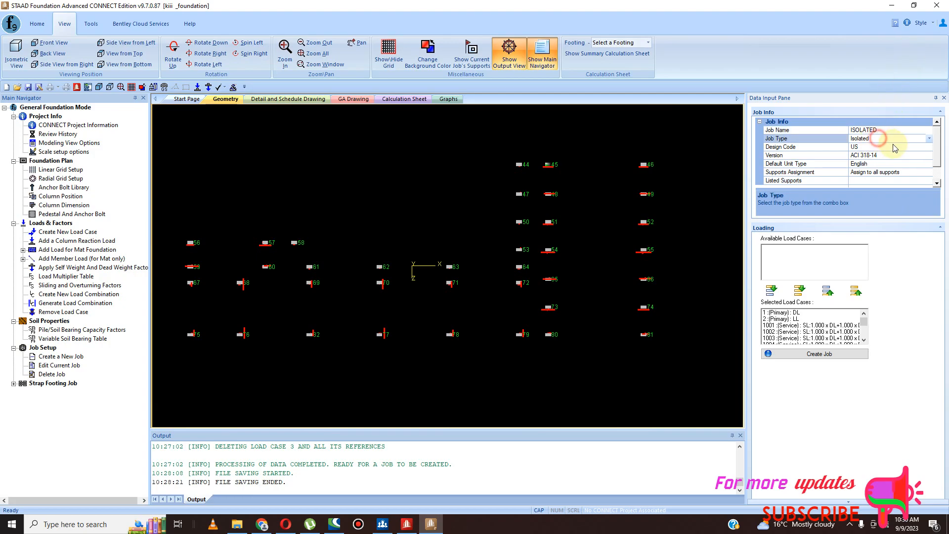
click(927, 148)
click(923, 159)
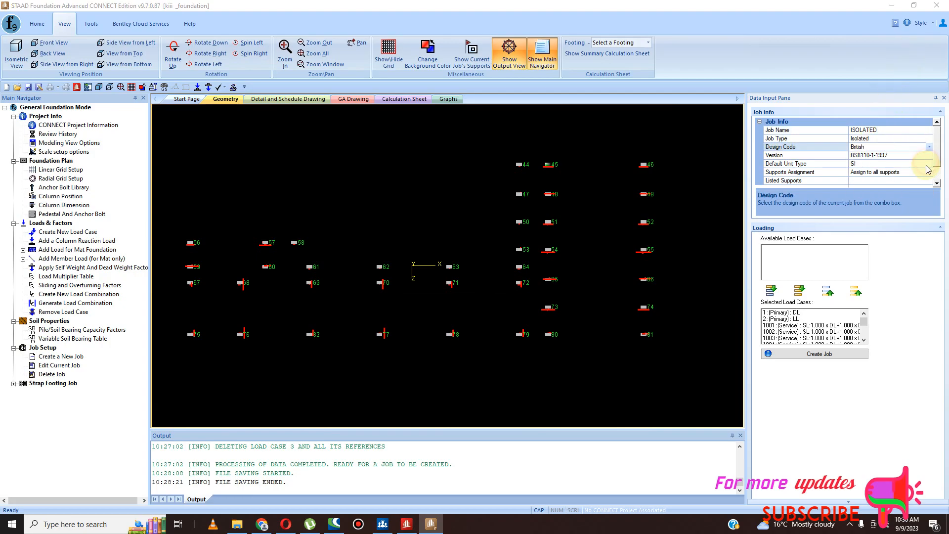
click(480, 282)
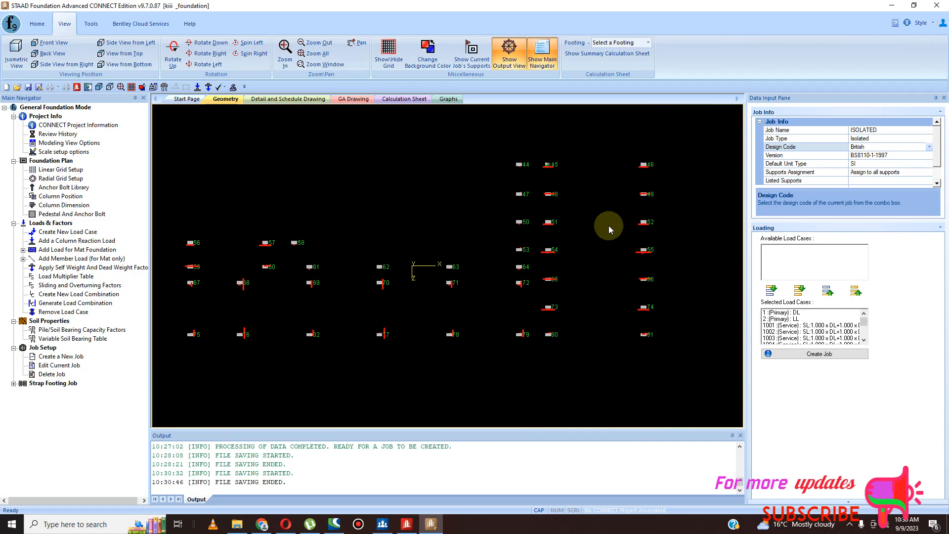
click(819, 354)
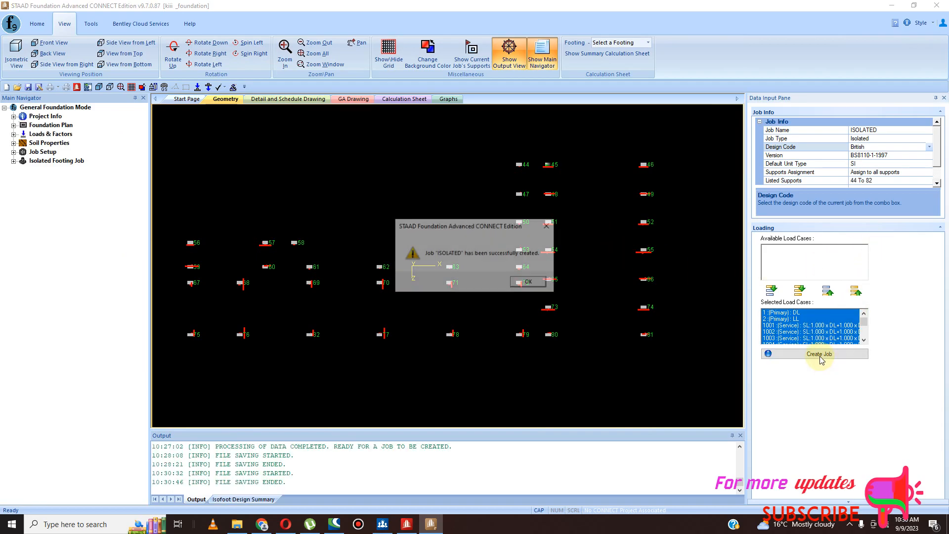
click(529, 282)
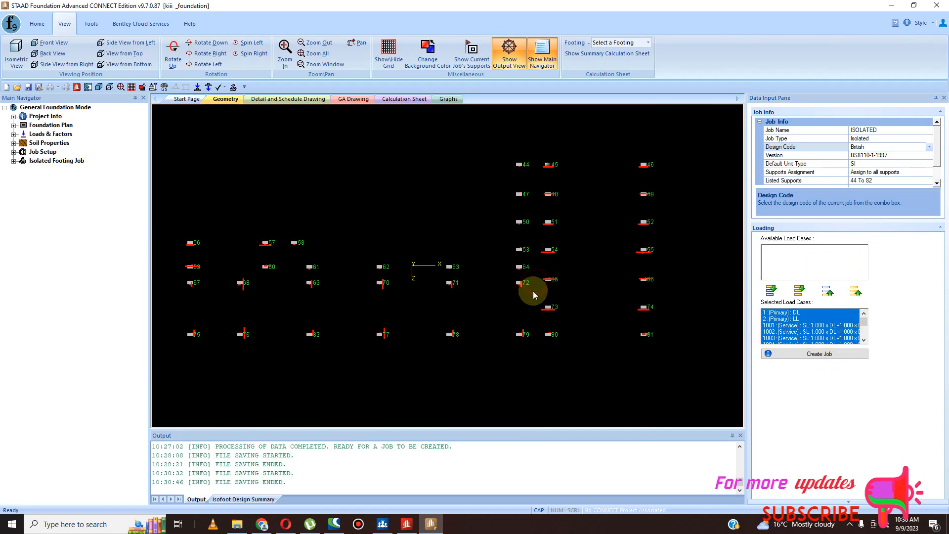
Step: Open the isolated footing job's Concrete & Reinforcement parameters and set the yield strength of steel to 460 N/mm2
click(13, 160)
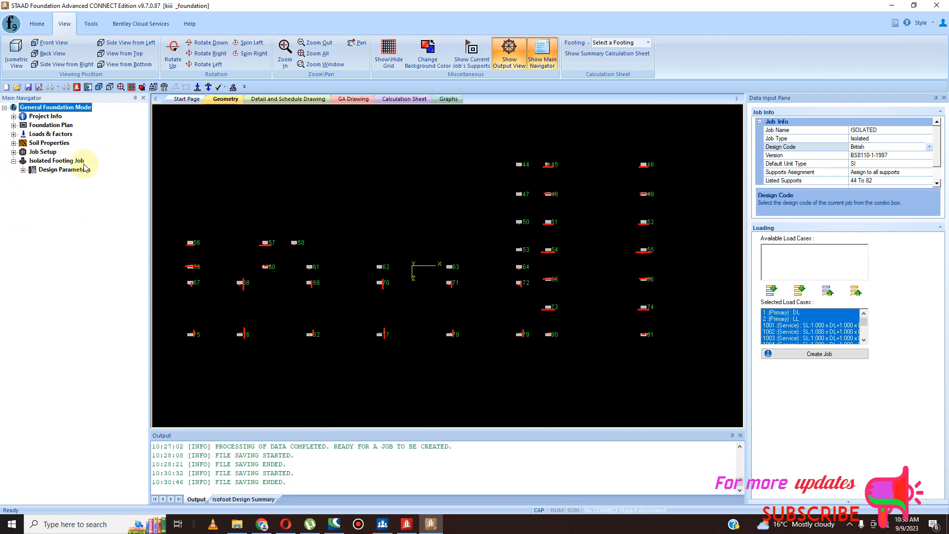
click(23, 170)
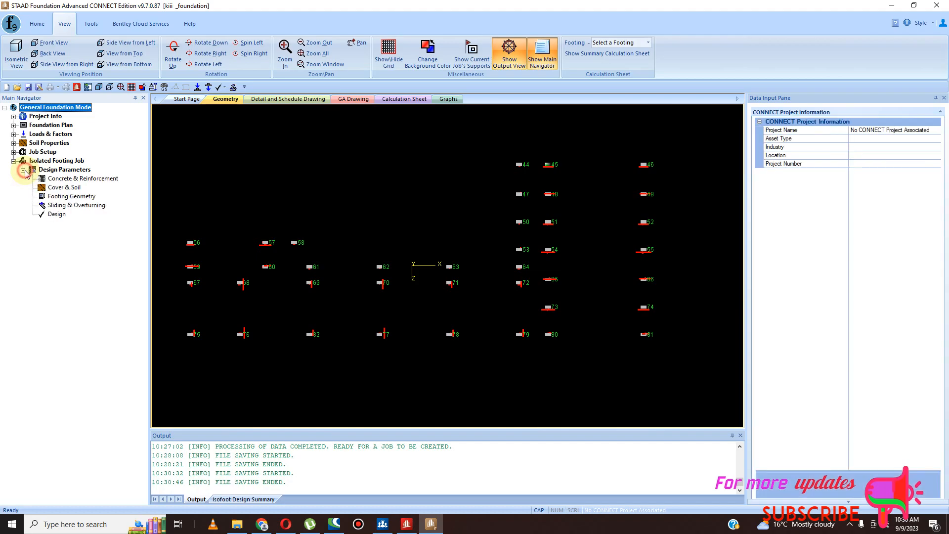
click(72, 179)
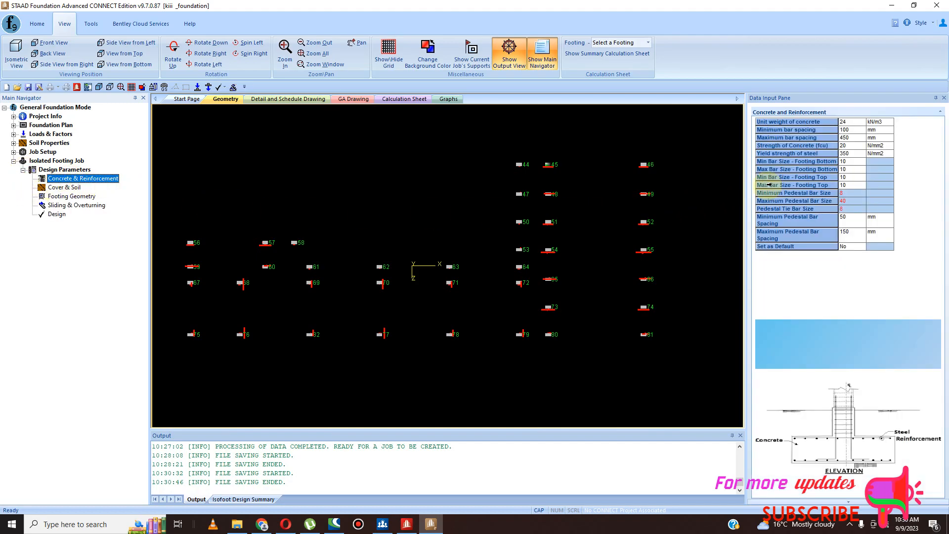
click(858, 156)
text(460)
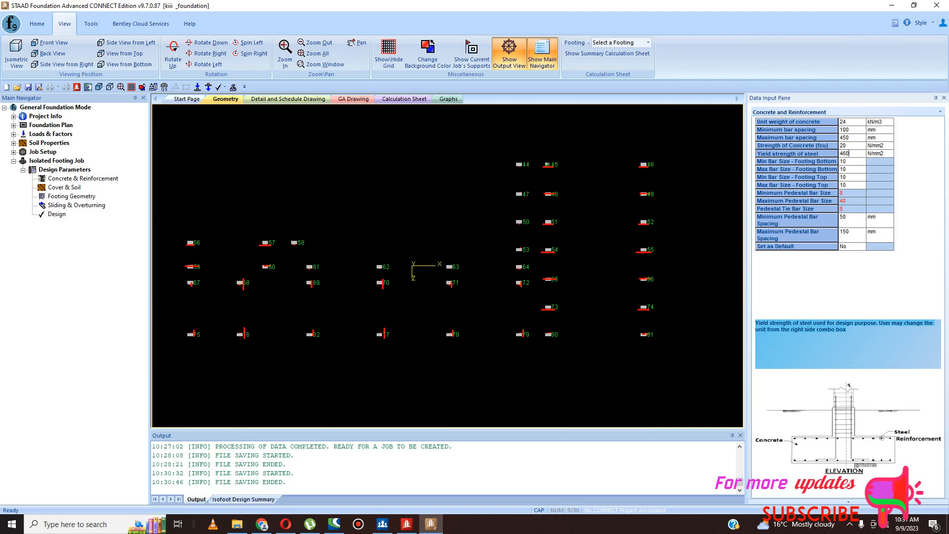
click(852, 147)
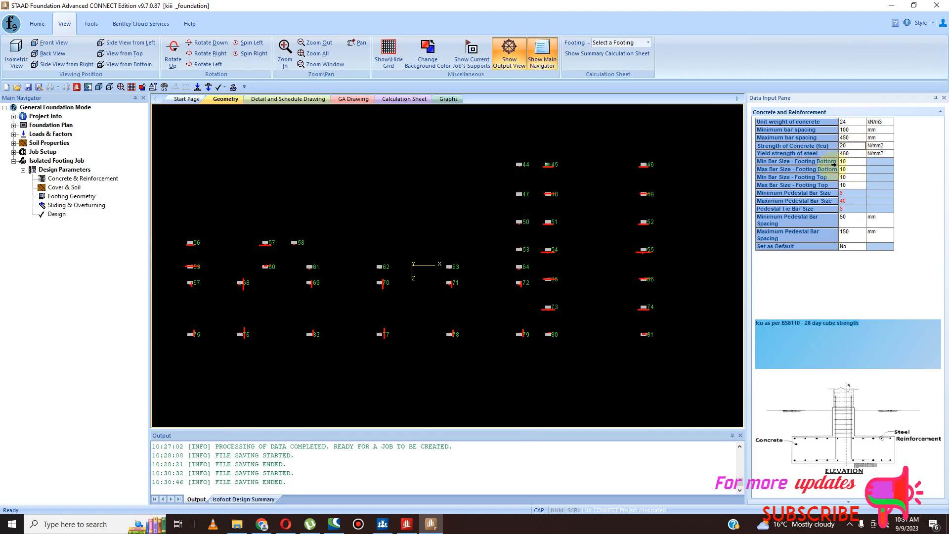
Step: Set both the minimum and maximum bar sizes for the footing bottom to 12
click(859, 162)
click(861, 162)
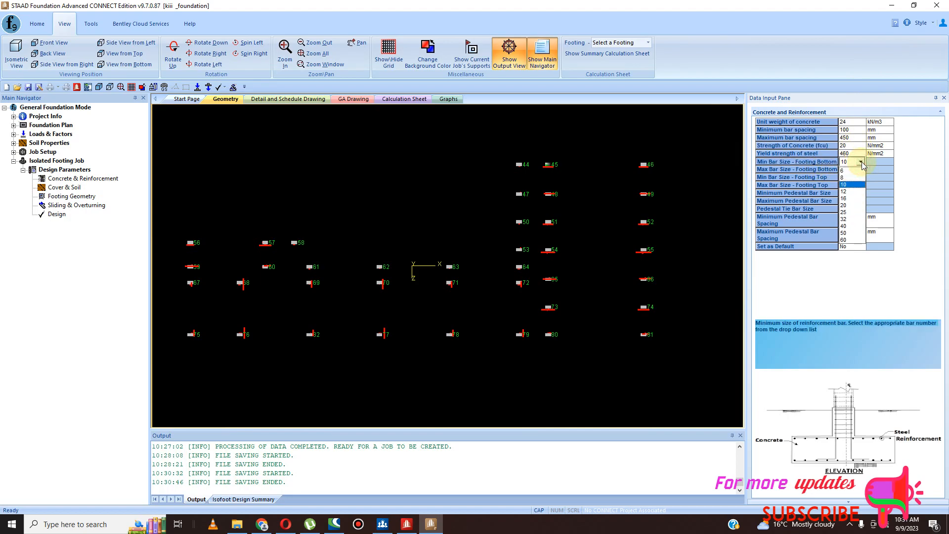
click(853, 191)
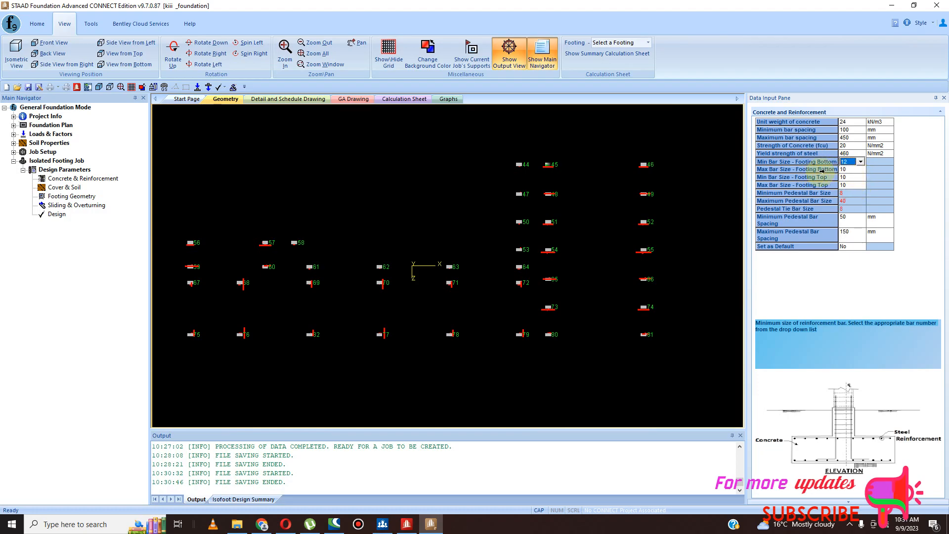
click(861, 170)
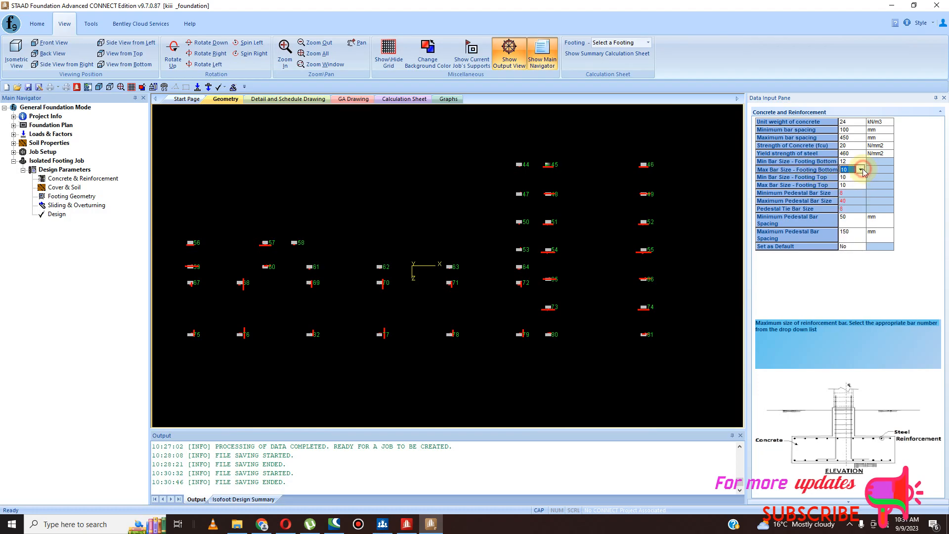
click(860, 200)
Step: Set both the minimum and maximum bar sizes for the footing top to 12 and accept the automatic file save
click(862, 177)
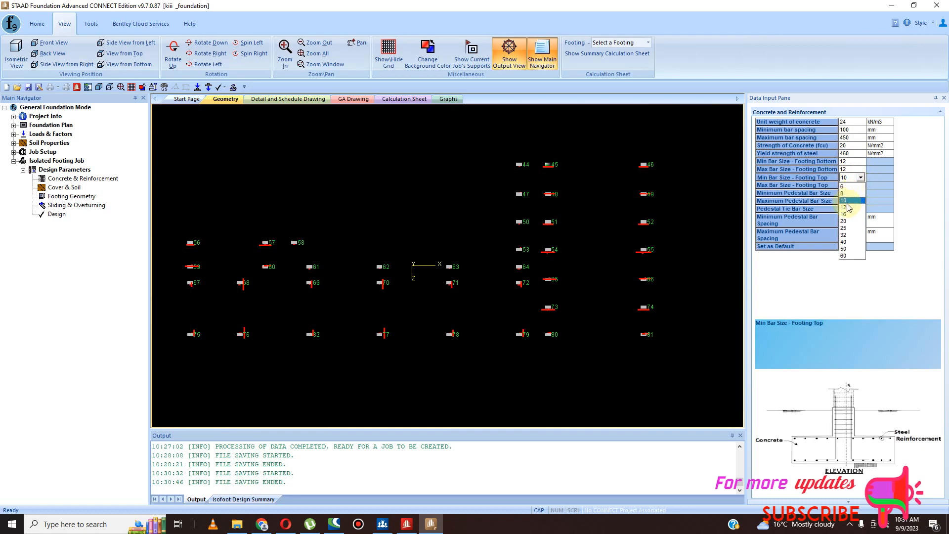
click(848, 203)
click(863, 185)
click(861, 185)
click(860, 205)
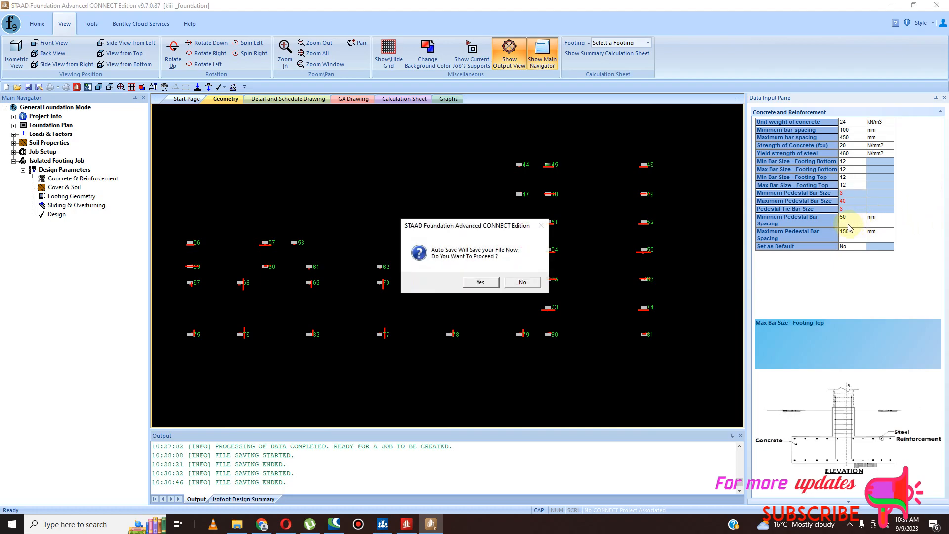
click(484, 283)
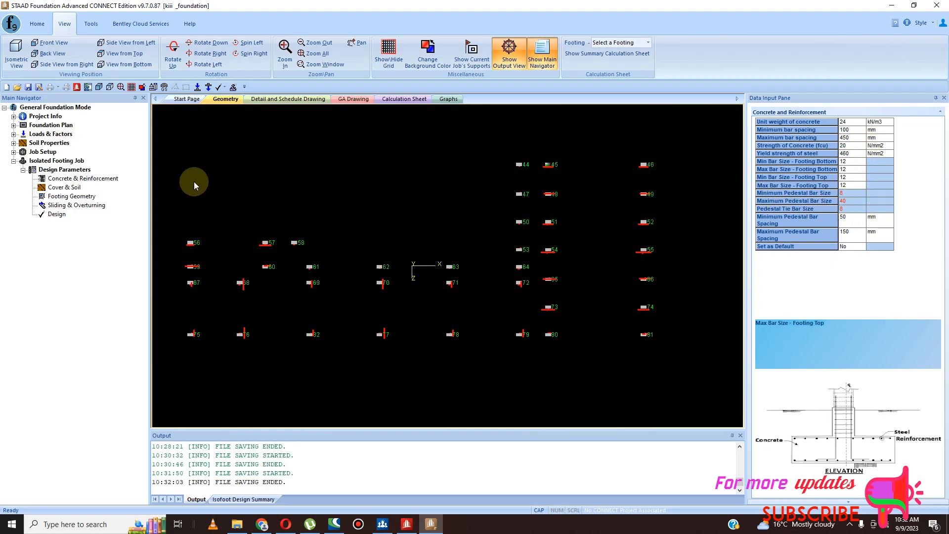
Step: Open the Cover & Soil parameters and check the units available for the base value of soil bearing capacity
click(74, 187)
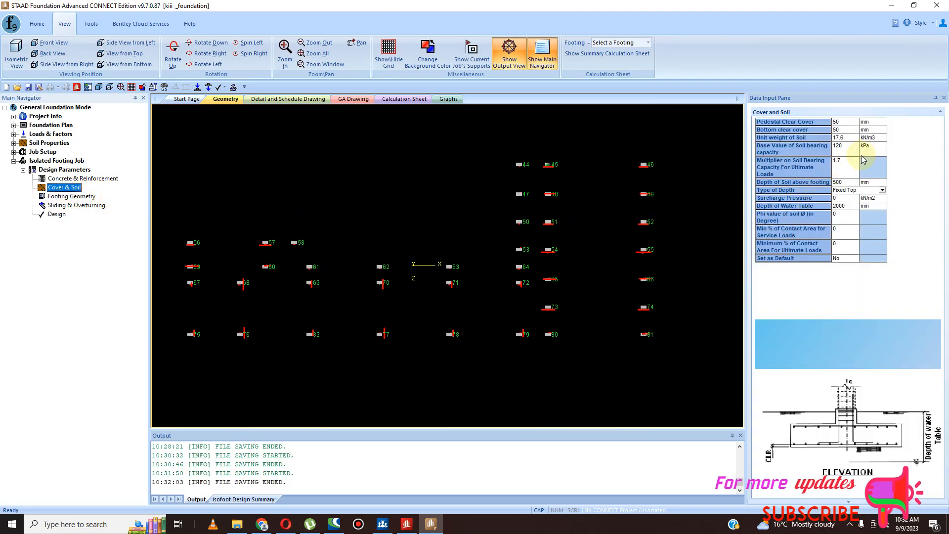
click(878, 147)
click(882, 149)
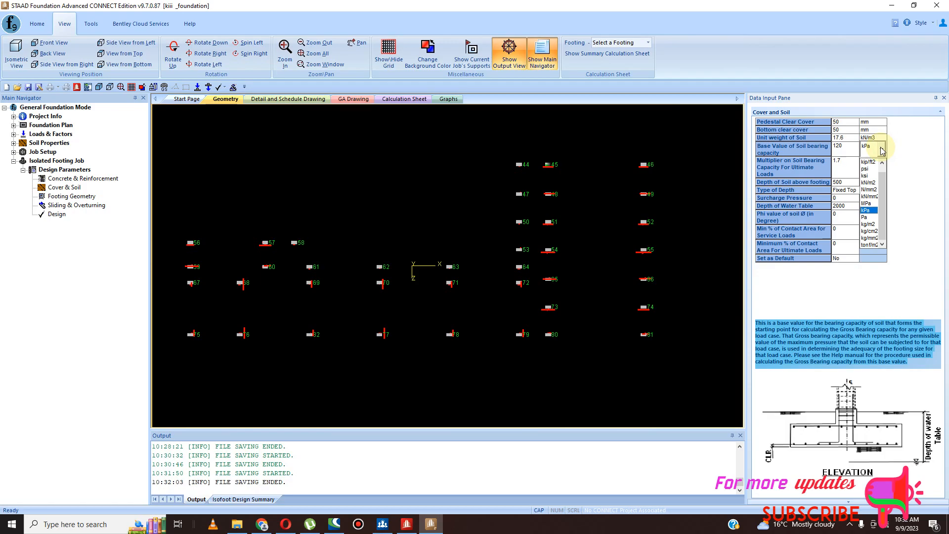
click(928, 158)
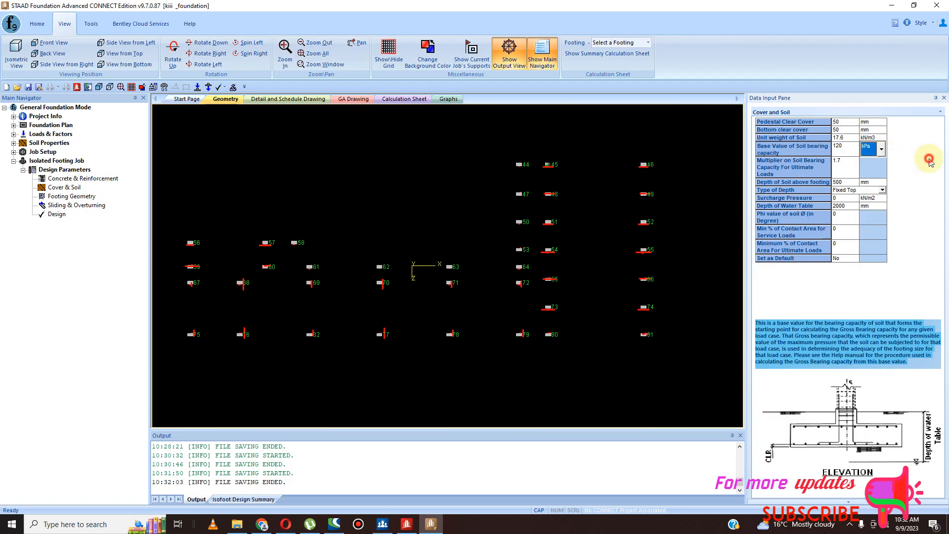
Step: Open the unit setup and save the current units as the SI default
click(37, 24)
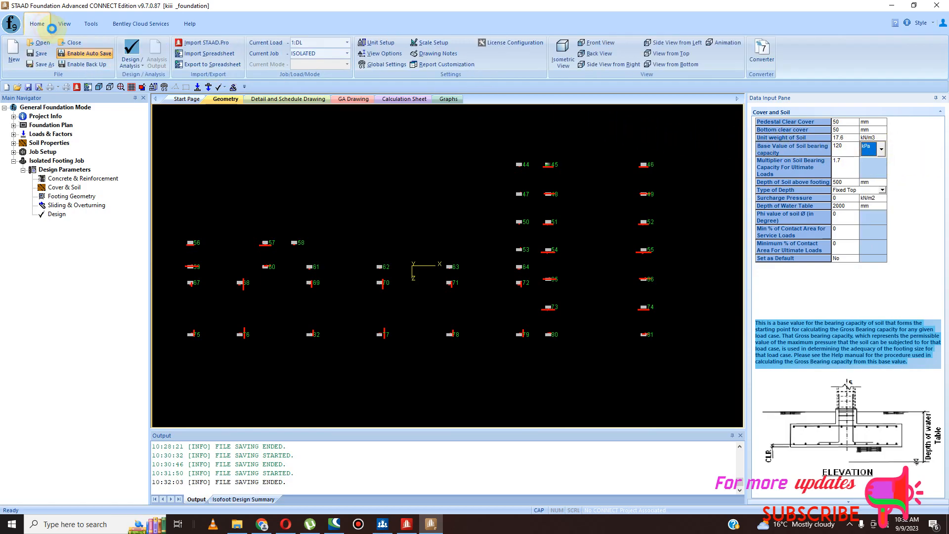
click(378, 43)
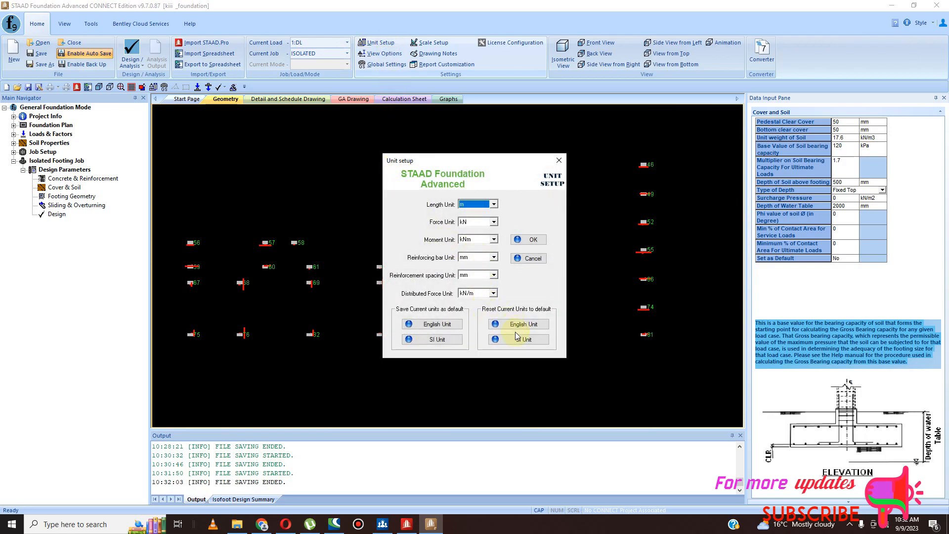
click(438, 339)
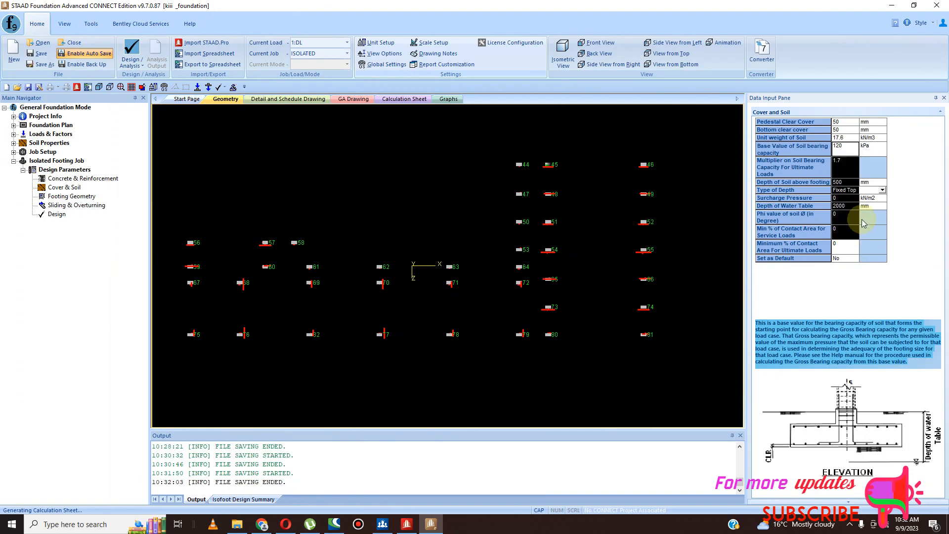
Step: Set the base value of soil bearing capacity to 190 with kN/m2 as its unit
click(866, 182)
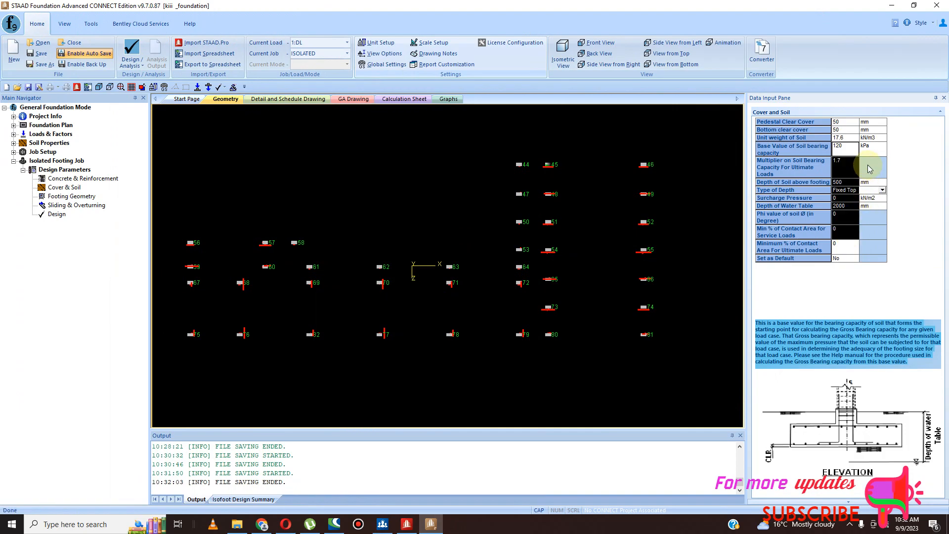
click(881, 149)
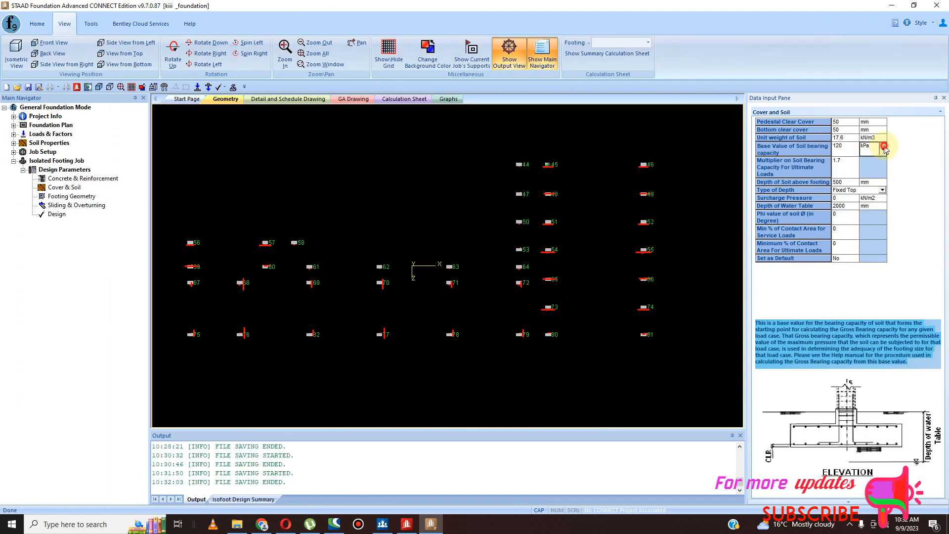
click(881, 149)
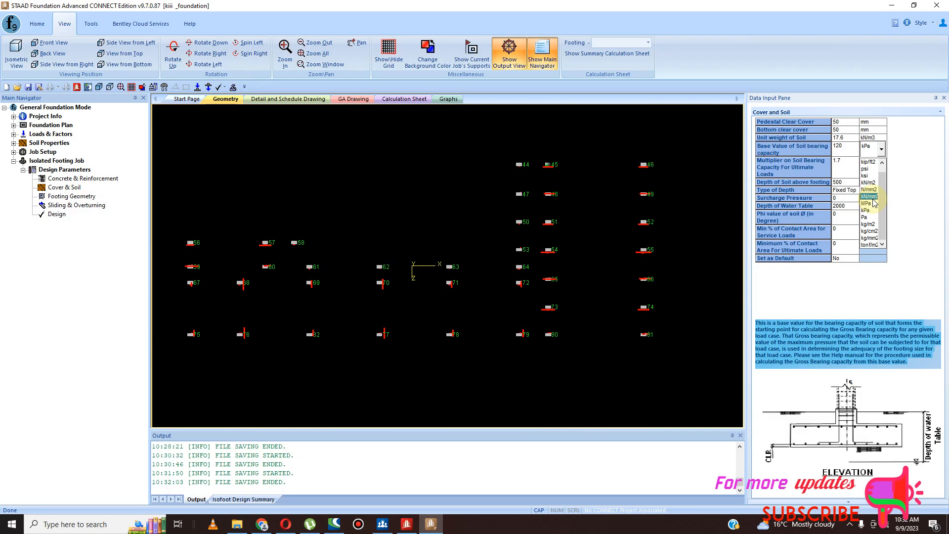
click(868, 182)
click(845, 147)
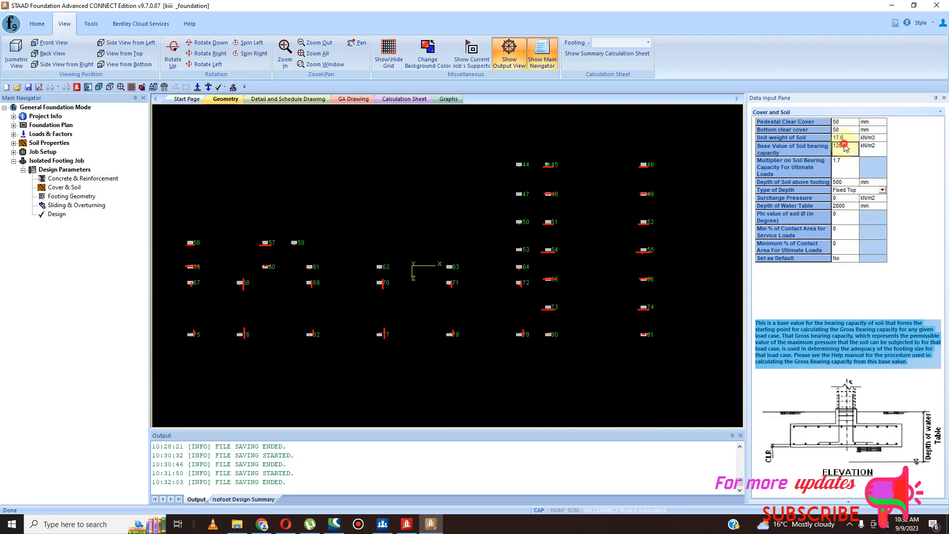
click(839, 148)
double_click(836, 147)
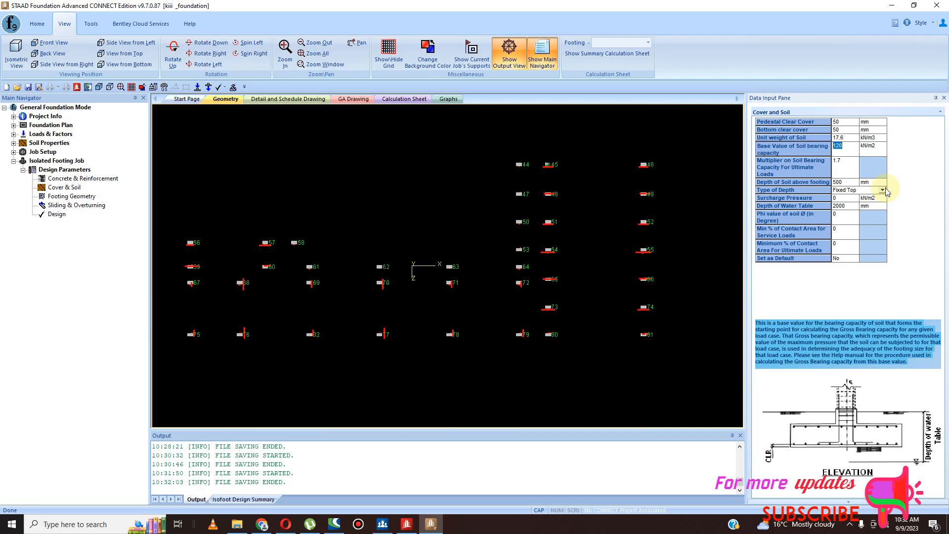
text(1)
click(865, 174)
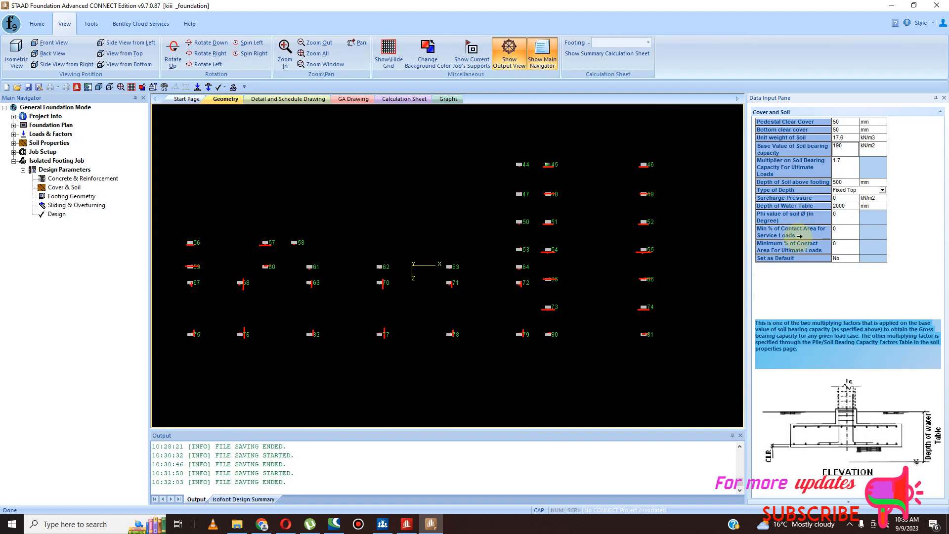
Step: Open the Footing Geometry parameters and set the minimum footing thickness to 200 mm
click(41, 197)
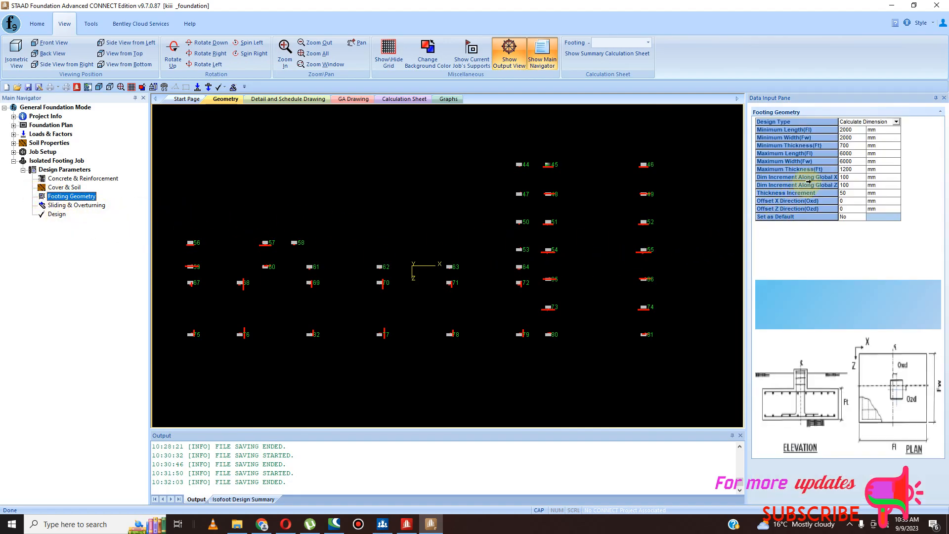
click(848, 146)
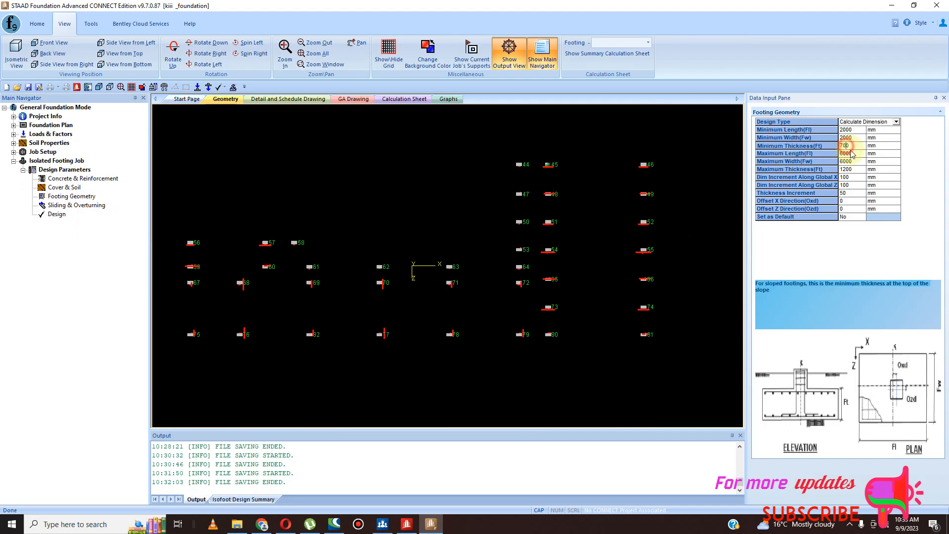
drag(850, 145, 820, 146)
text(300)
key(BackSpace)
key(BackSpace)
Step: Set the minimum footing length to 1000 mm, accepting the automatic file save
click(857, 130)
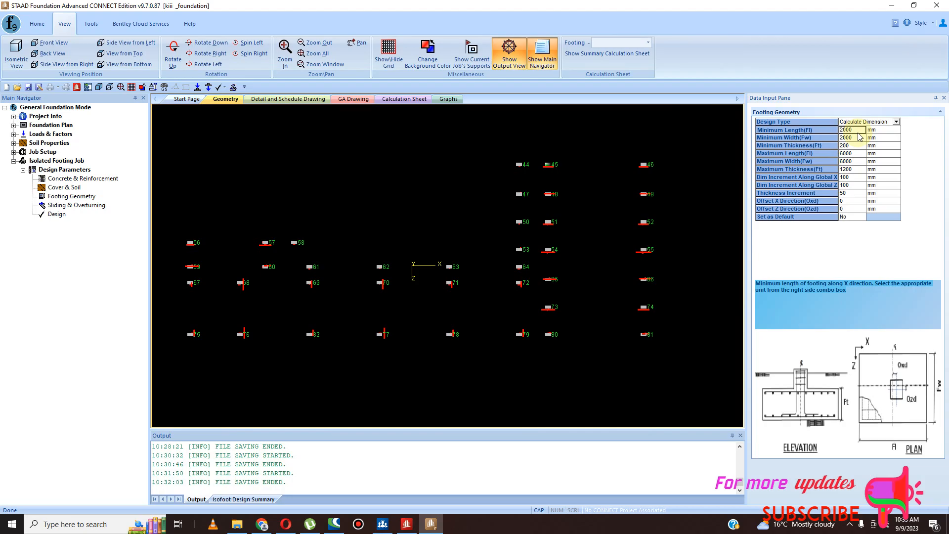
click(851, 130)
drag(851, 130, 822, 129)
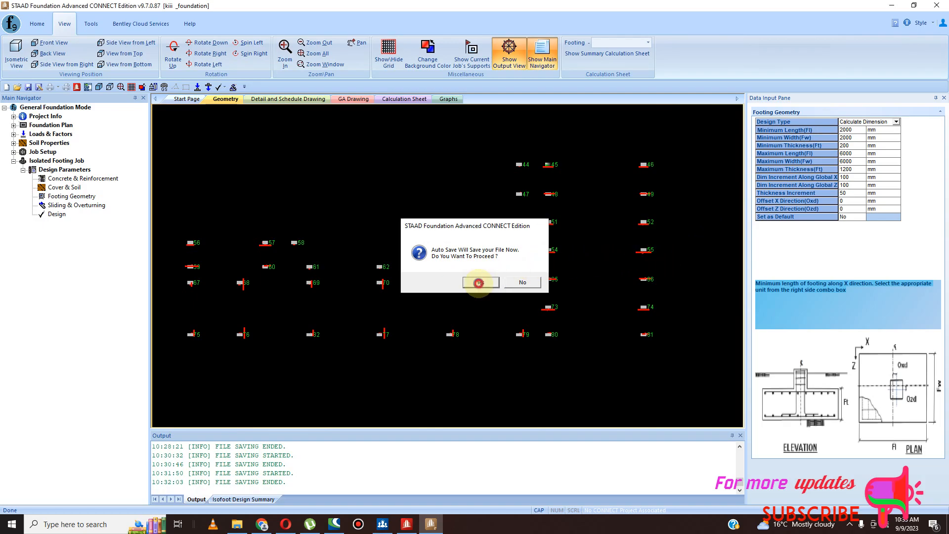
click(480, 283)
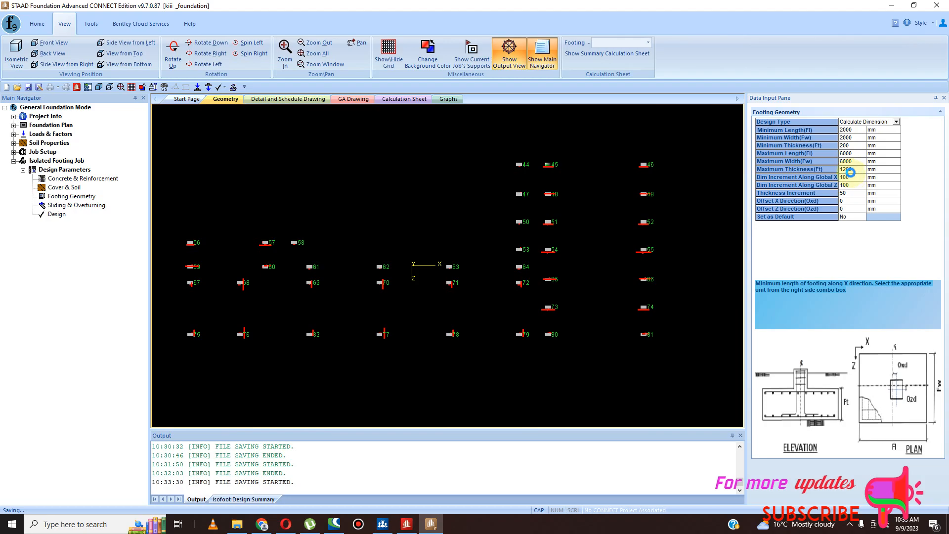
click(859, 131)
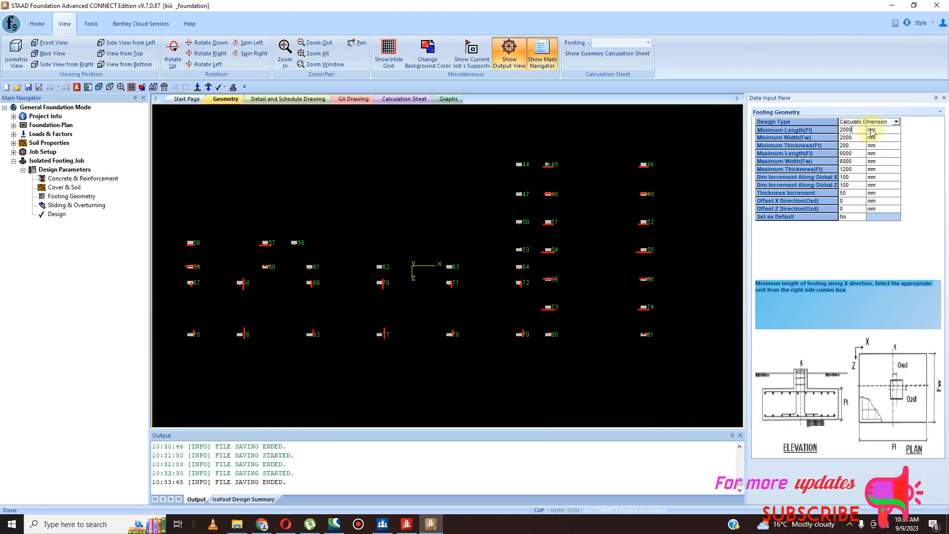
text(1)
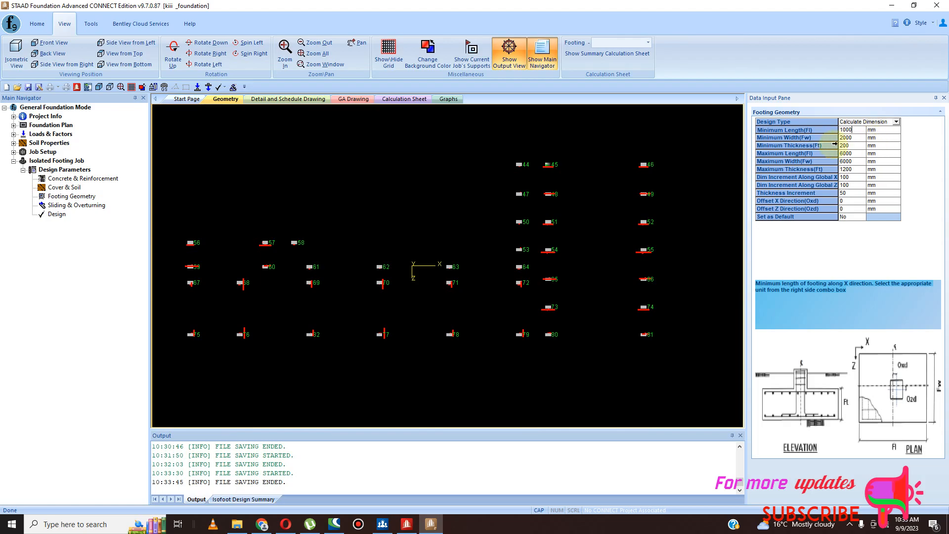
Step: Set the minimum footing width to 1000 mm
click(857, 139)
key(BackSpace)
key(BackSpace)
key(BackSpace)
key(BackSpace)
text(1)
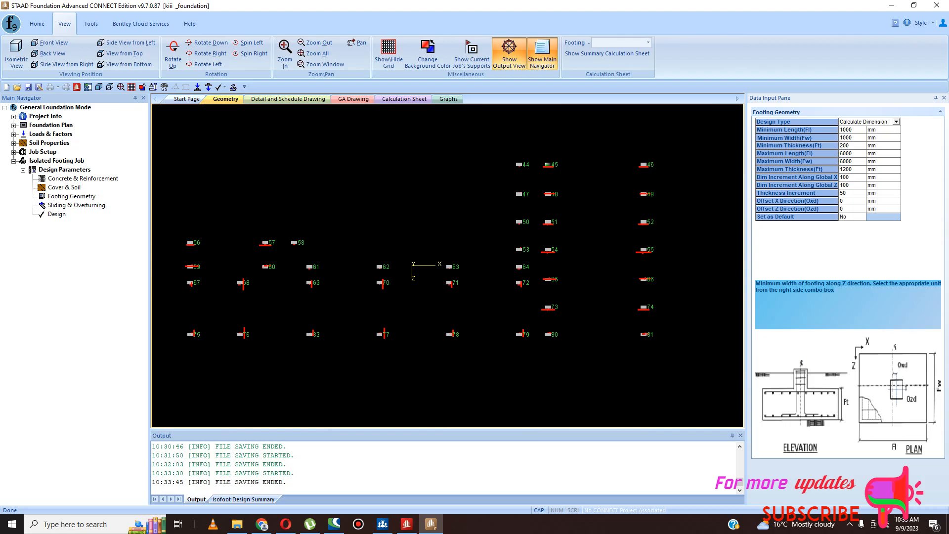
Step: Set both the maximum length and the maximum width of the footing to 2200 mm
click(853, 153)
drag(852, 153, 840, 153)
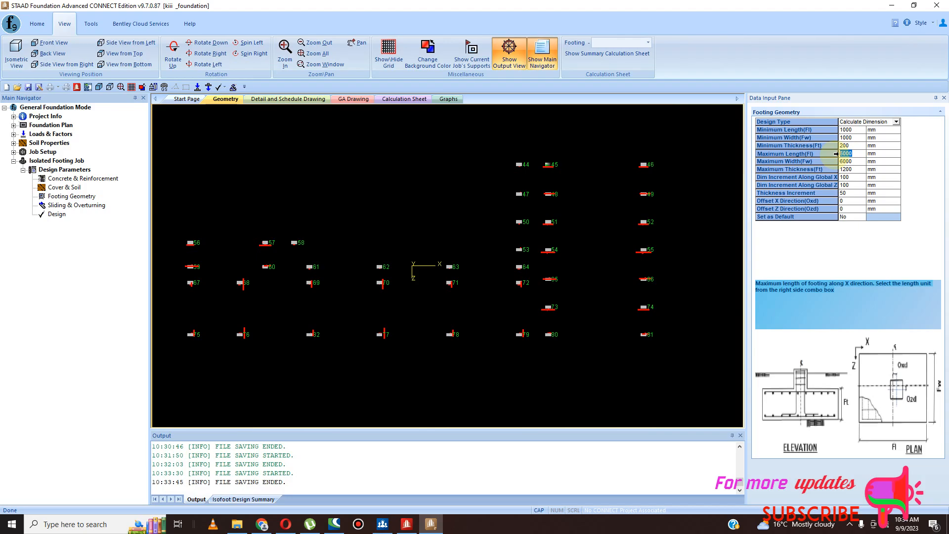
text(22)
click(863, 164)
text(220)
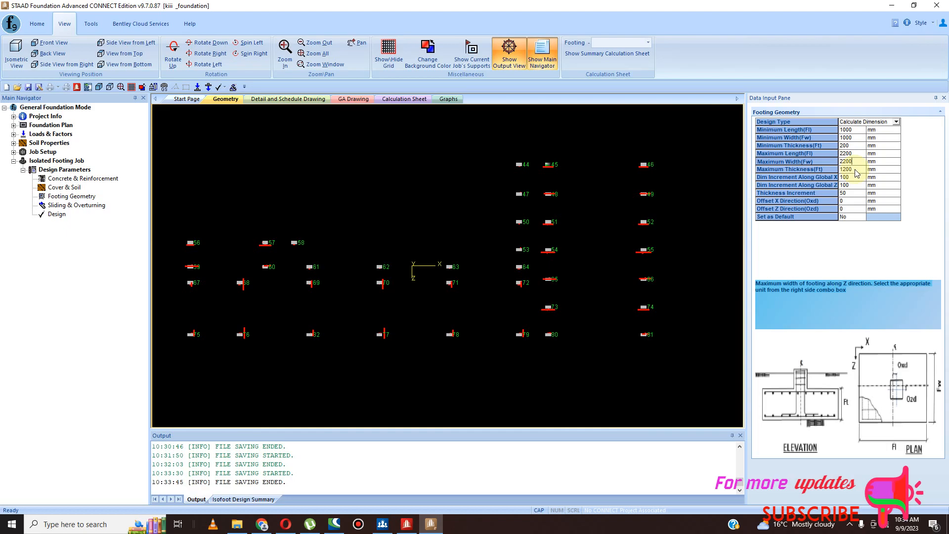
click(845, 153)
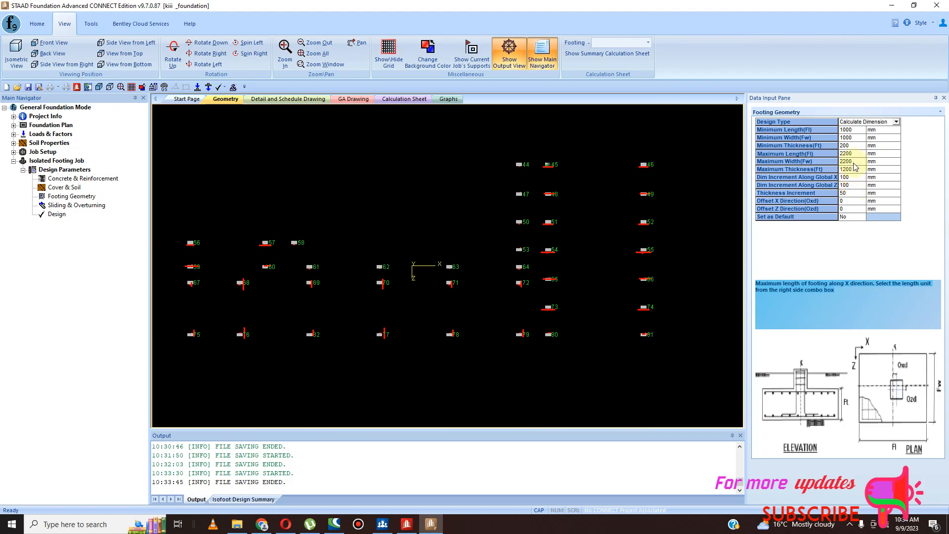
Step: Set the maximum footing thickness to 600 mm
click(850, 169)
drag(851, 170, 834, 169)
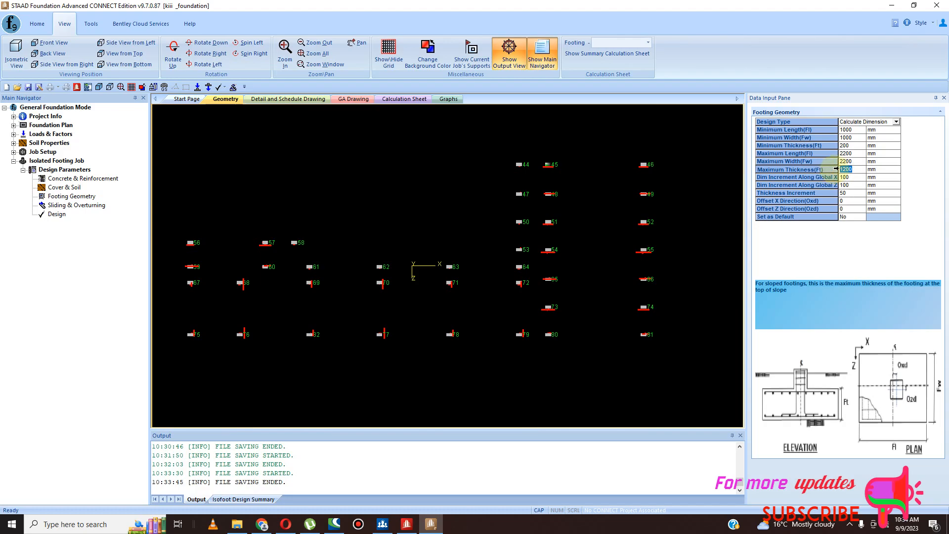
text(600)
Step: Recheck the Concrete & Reinforcement parameters and set the unit weight of soil to 18 kN/m3 in Cover & Soil
click(62, 179)
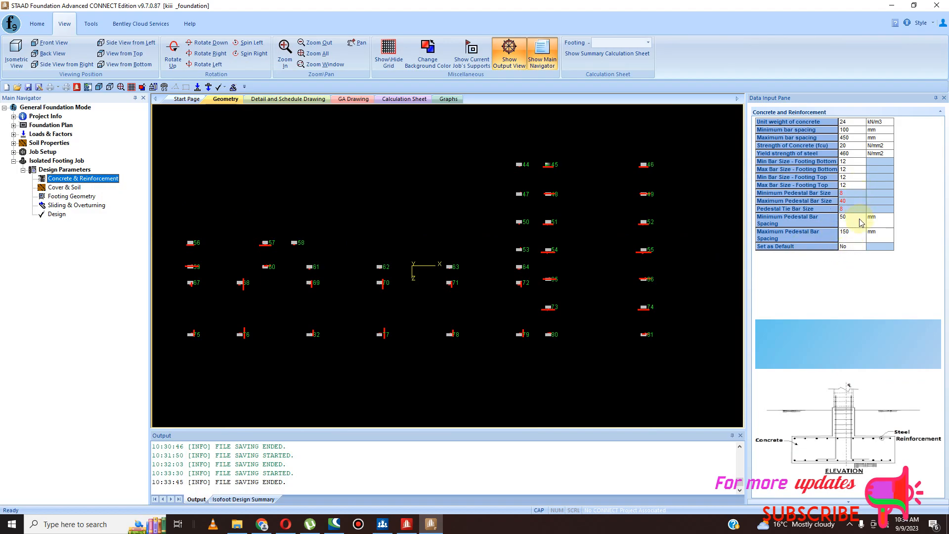
click(63, 187)
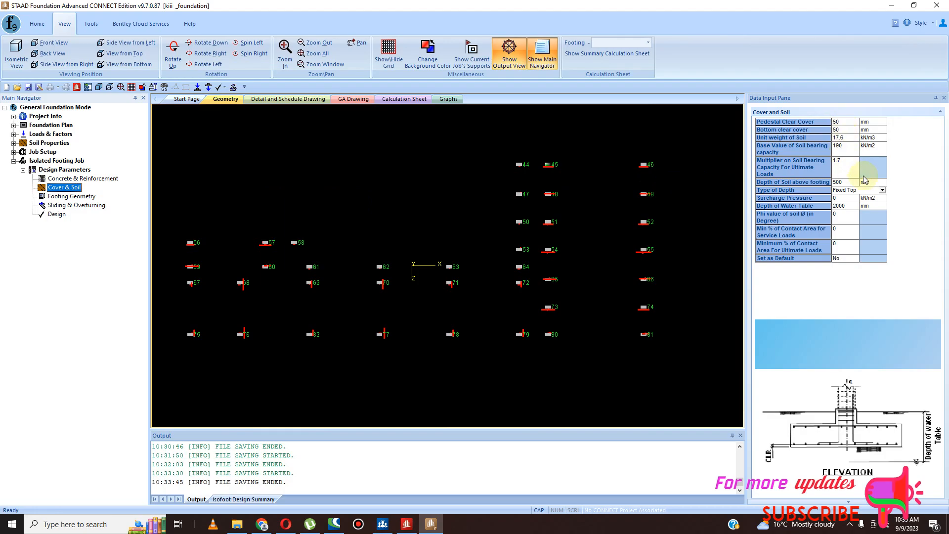
click(839, 140)
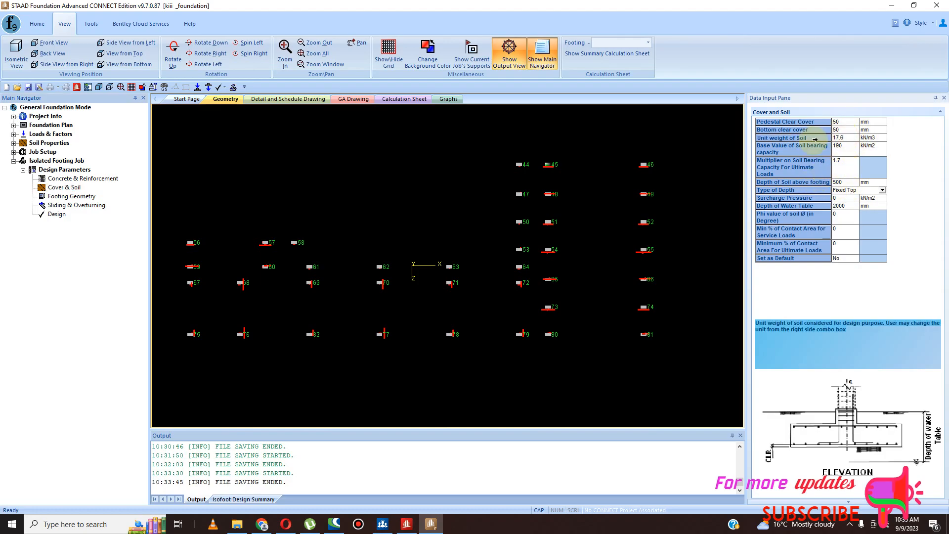
click(843, 135)
click(818, 136)
text(18)
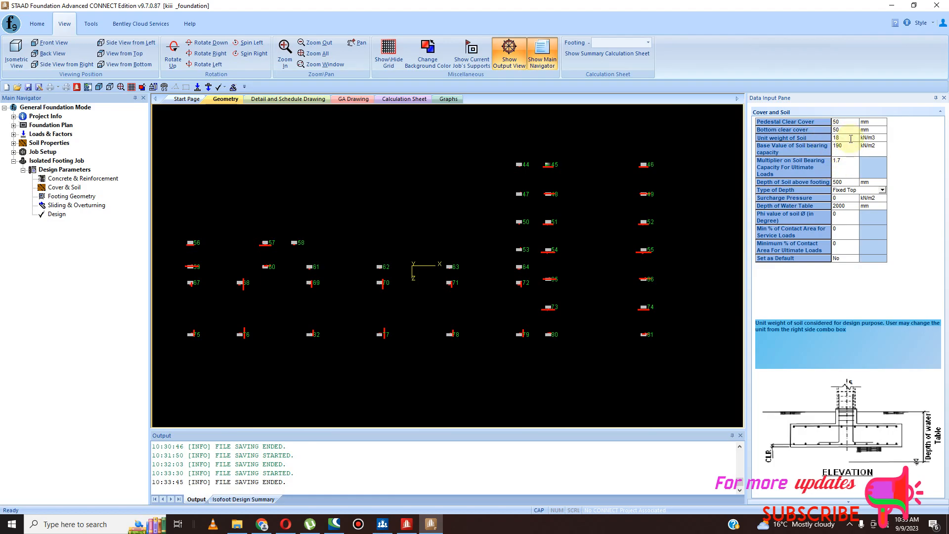
Step: Run the design of the isolated footing job, saving the modified data first
click(63, 216)
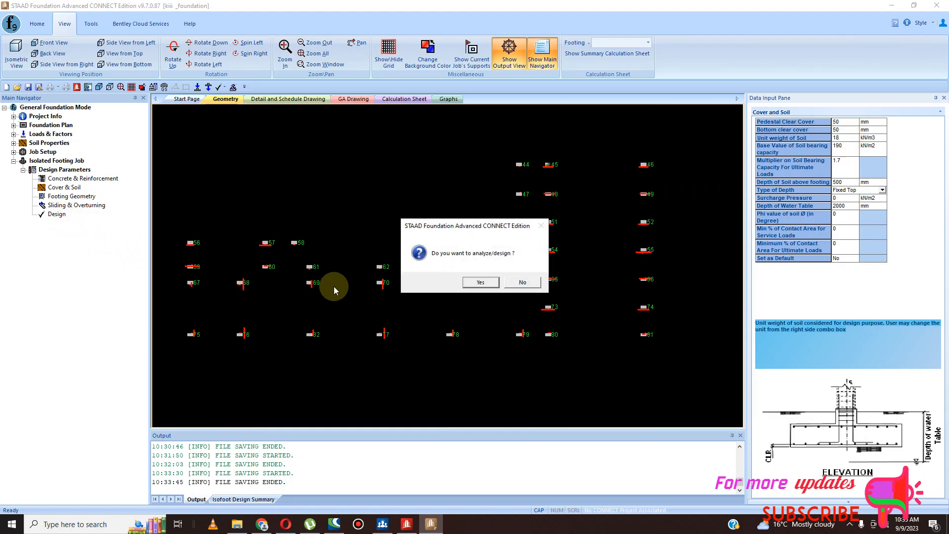
click(481, 284)
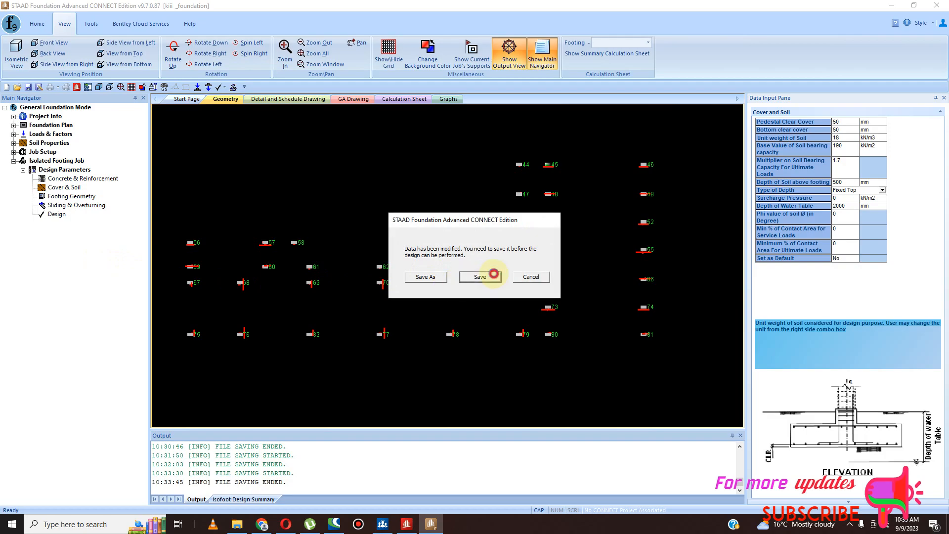
click(495, 280)
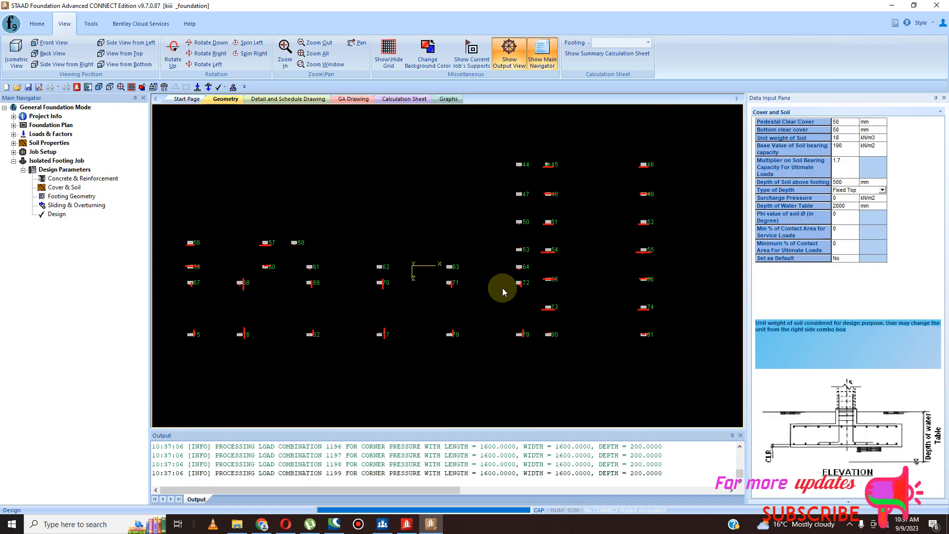
scroll(548, 357, down, 3)
scroll(548, 316, up, 9)
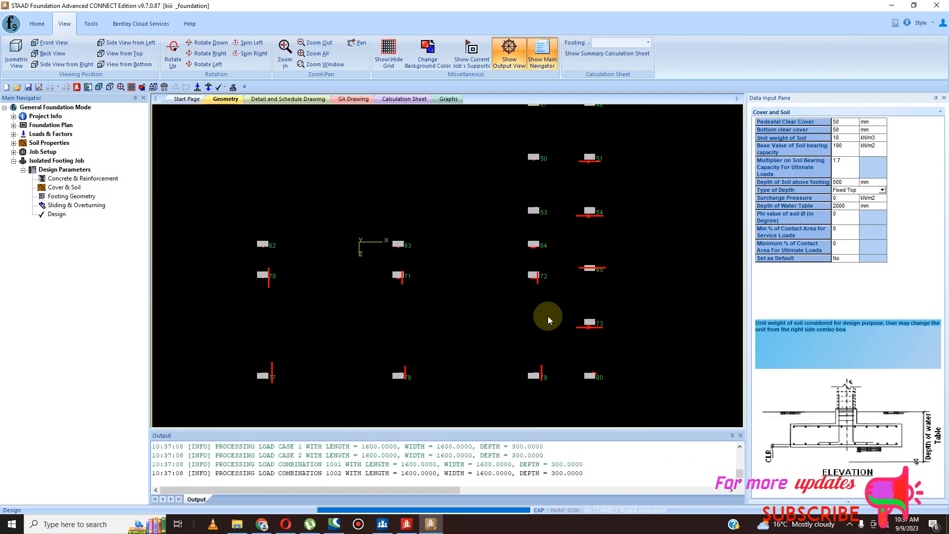
scroll(547, 315, down, 10)
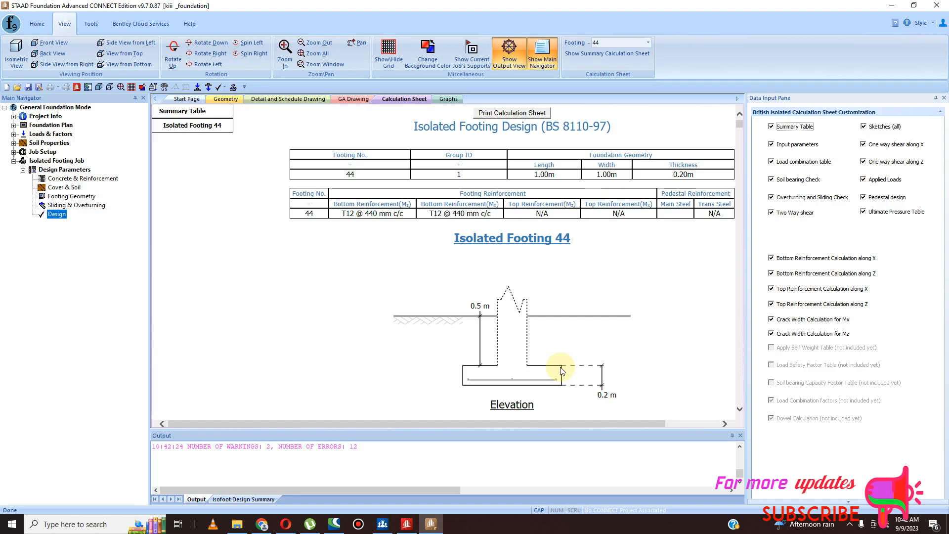
Step: Examine the calculation sheet of isolated footing 44, from the soil inputs and load tables down to the bottom reinforcement design
click(511, 270)
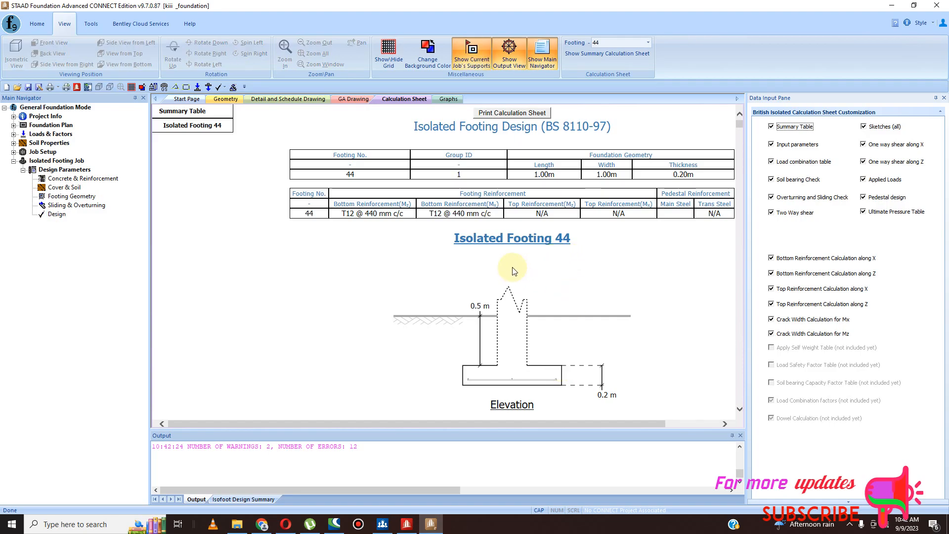
scroll(511, 277, down, 15)
scroll(510, 292, down, 20)
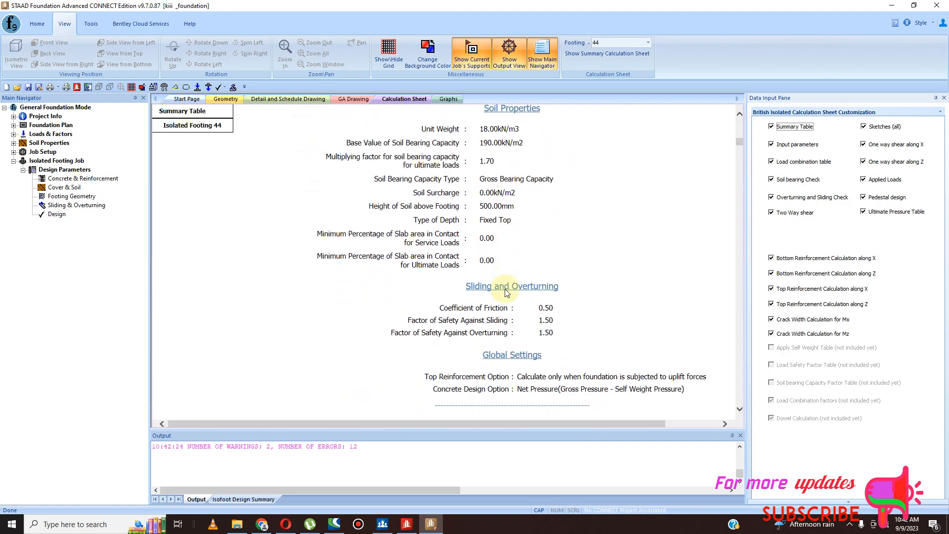
scroll(504, 291, down, 20)
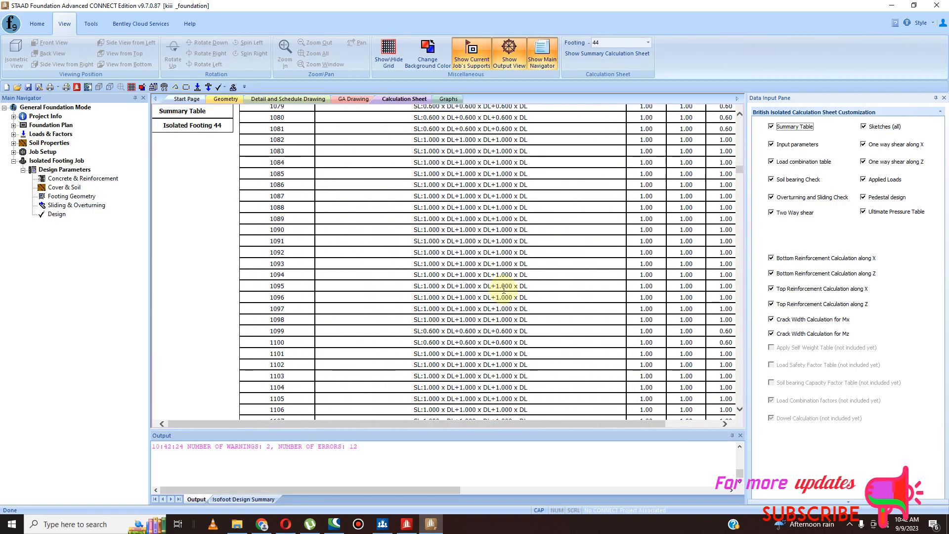
scroll(517, 303, down, 20)
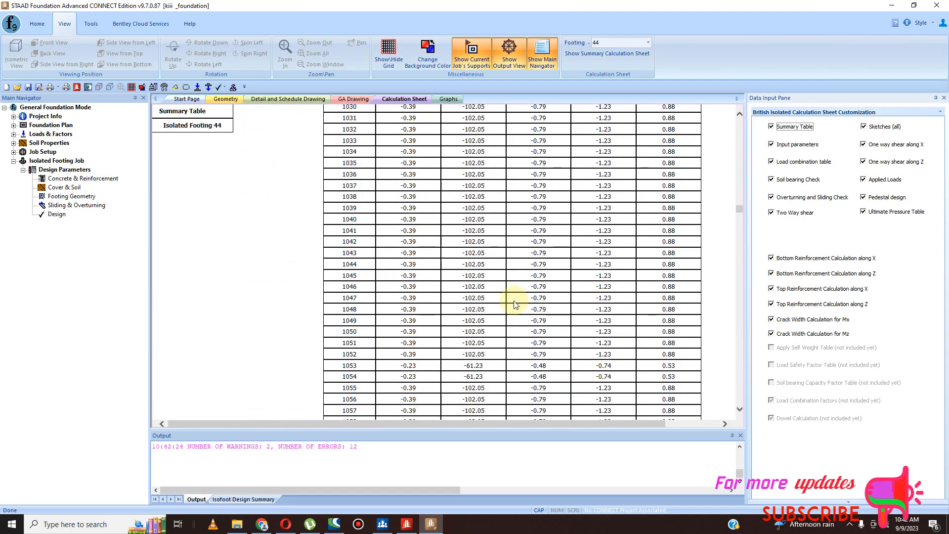
scroll(506, 334, down, 6)
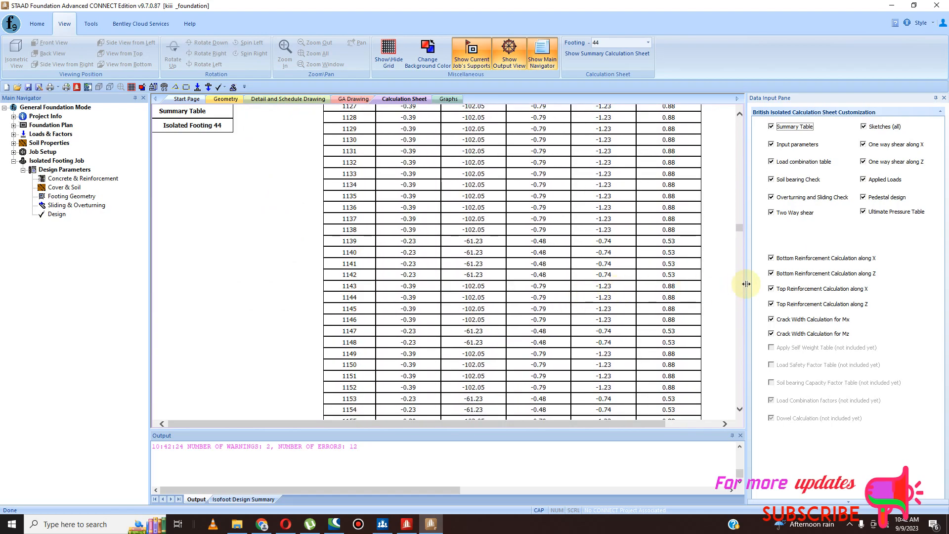
scroll(748, 277, down, 1)
mouse_move(740, 231)
mouse_down()
mouse_move(738, 287)
mouse_move(722, 322)
mouse_move(744, 322)
mouse_move(740, 379)
mouse_up()
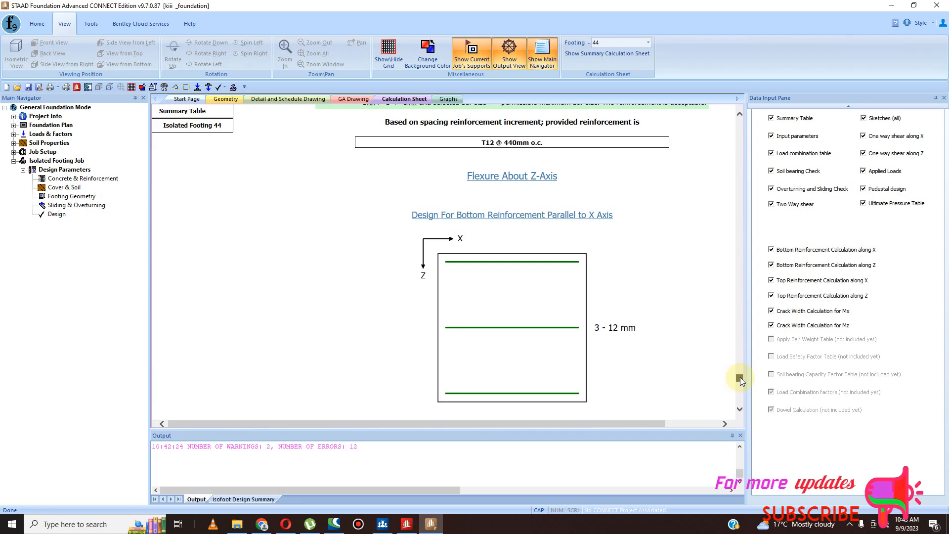
mouse_move(740, 377)
mouse_down()
mouse_move(741, 367)
mouse_move(741, 375)
mouse_up()
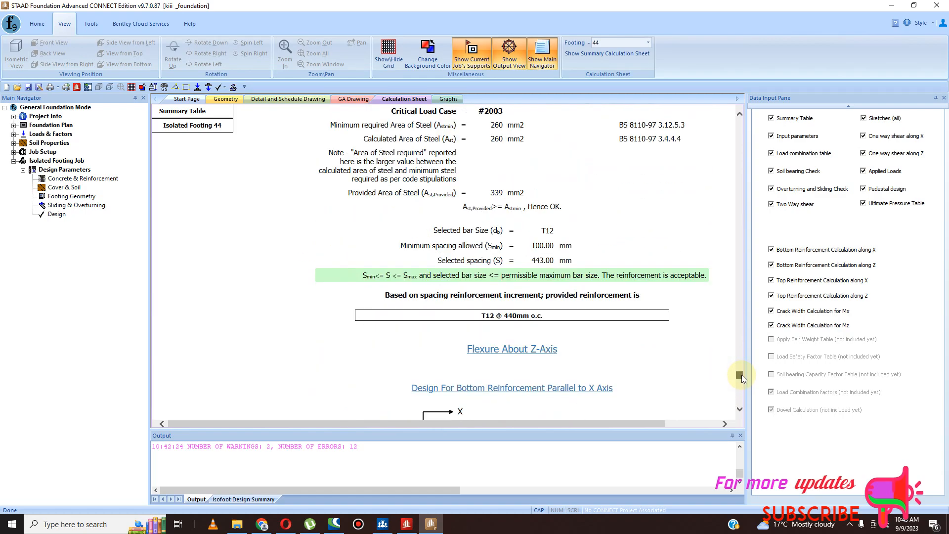
drag(742, 375, 742, 376)
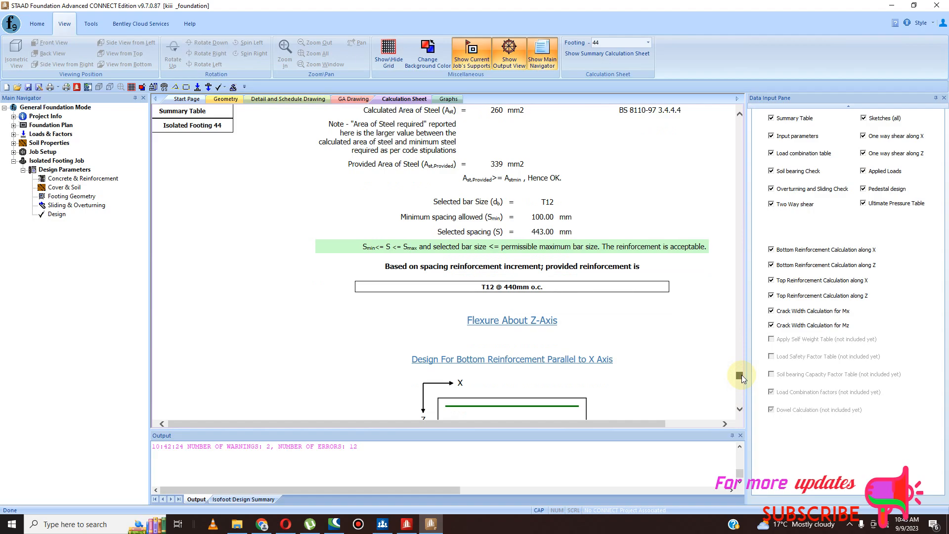
Step: Review the rest of footing 44's calculation sheet, including the elevation drawing, the summary table and the sliding and overturning inputs
mouse_move(741, 374)
mouse_down()
mouse_move(742, 392)
mouse_move(751, 312)
mouse_move(757, 383)
mouse_move(741, 394)
mouse_move(749, 400)
mouse_up()
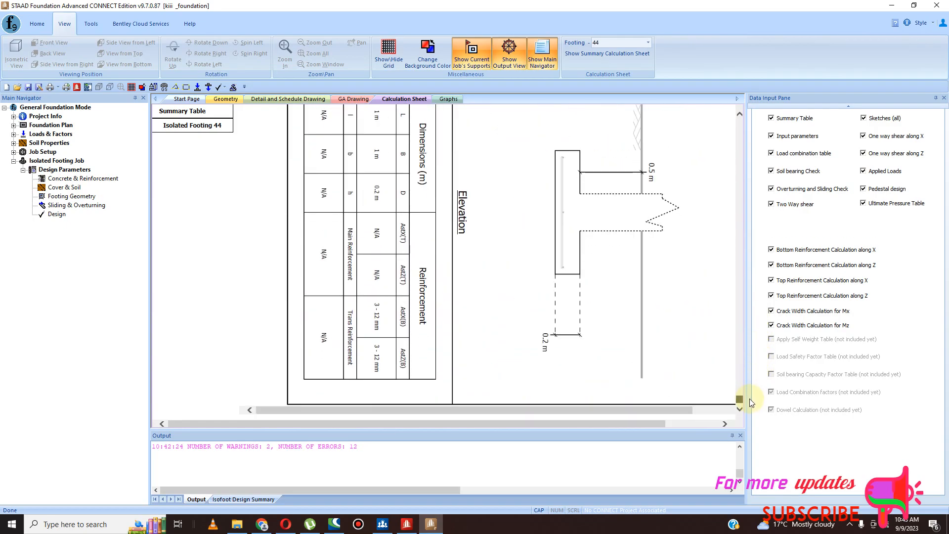
mouse_move(739, 404)
mouse_down()
mouse_move(749, 280)
mouse_move(741, 117)
mouse_up()
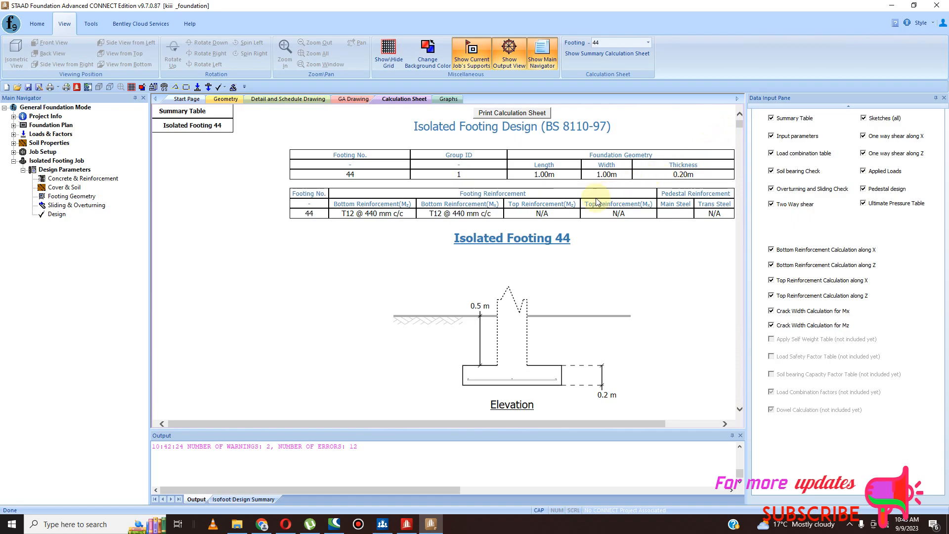
scroll(569, 211, down, 20)
scroll(548, 225, down, 20)
drag(742, 190, 741, 143)
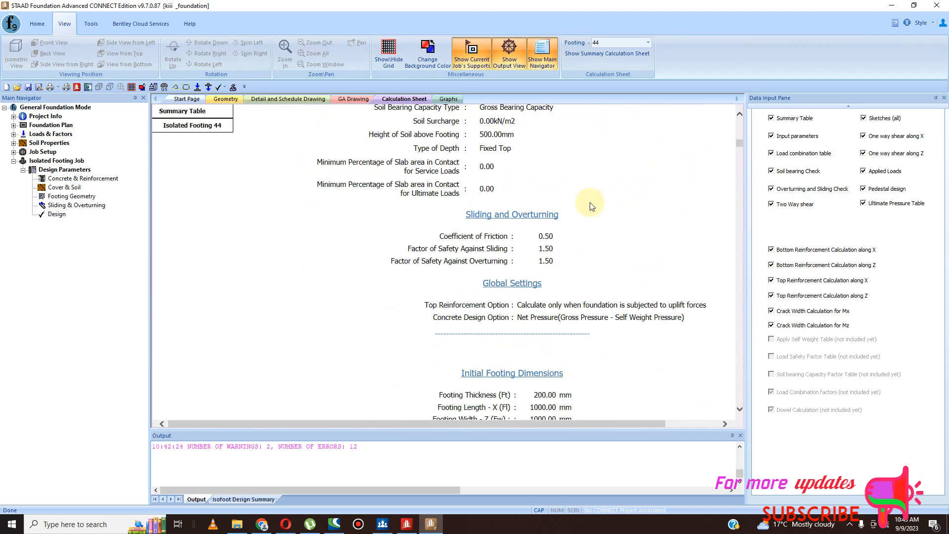
Step: Set both the maximum length and the maximum width in Footing Geometry to 3000 mm
click(71, 179)
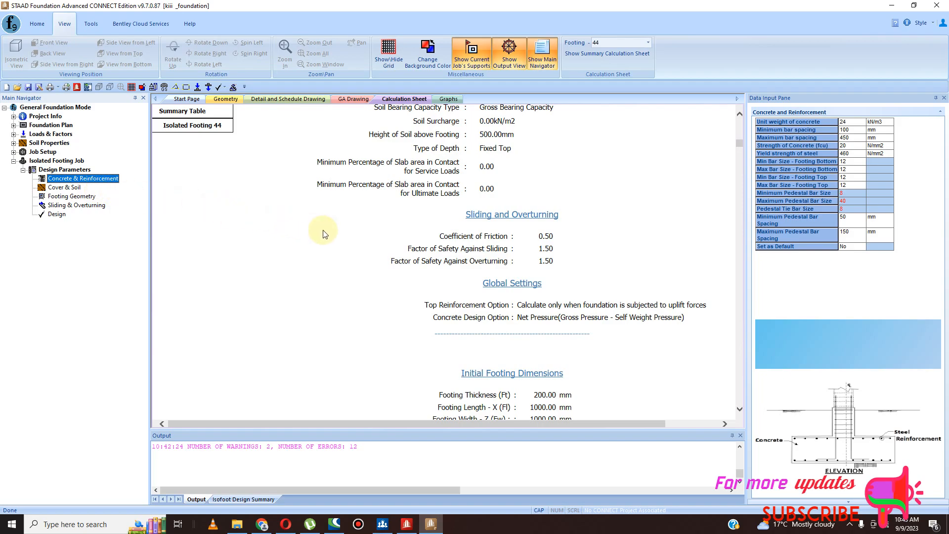
click(67, 203)
click(66, 196)
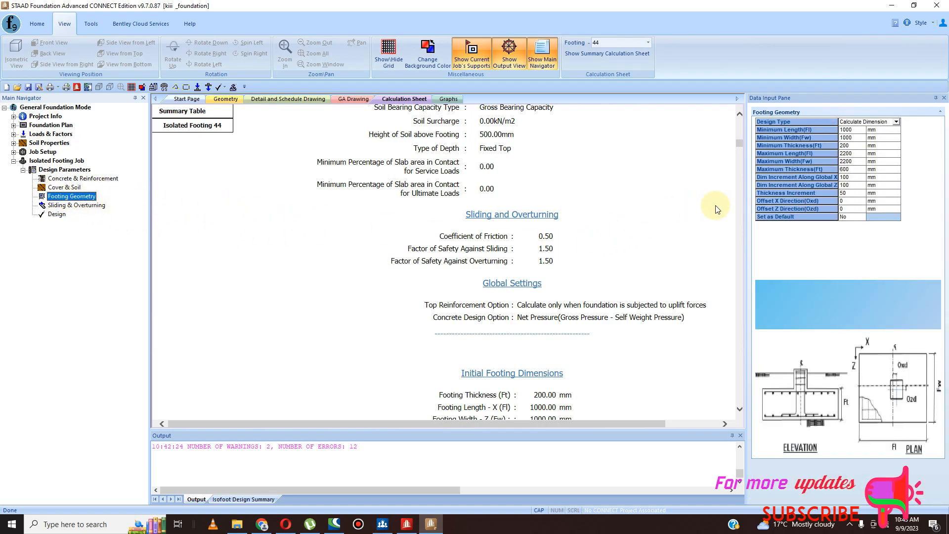
click(847, 153)
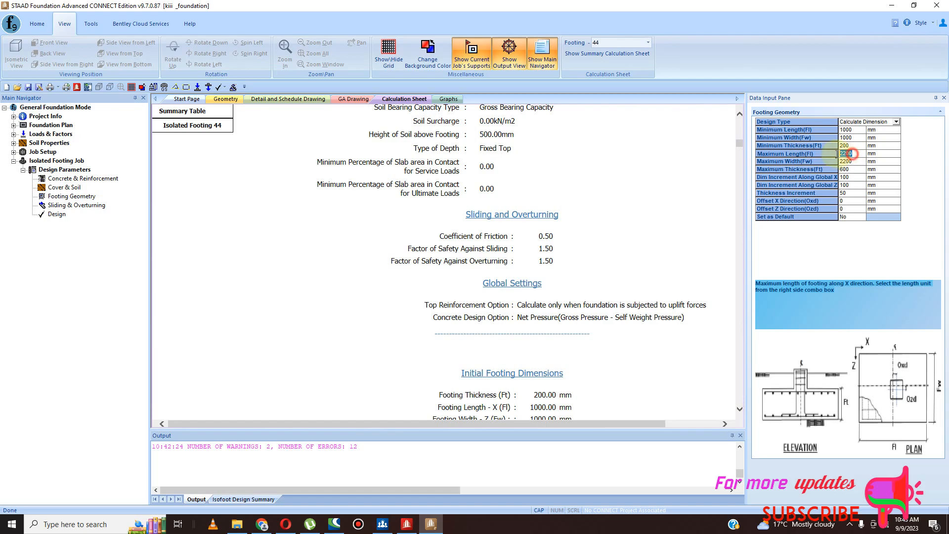
text(3000)
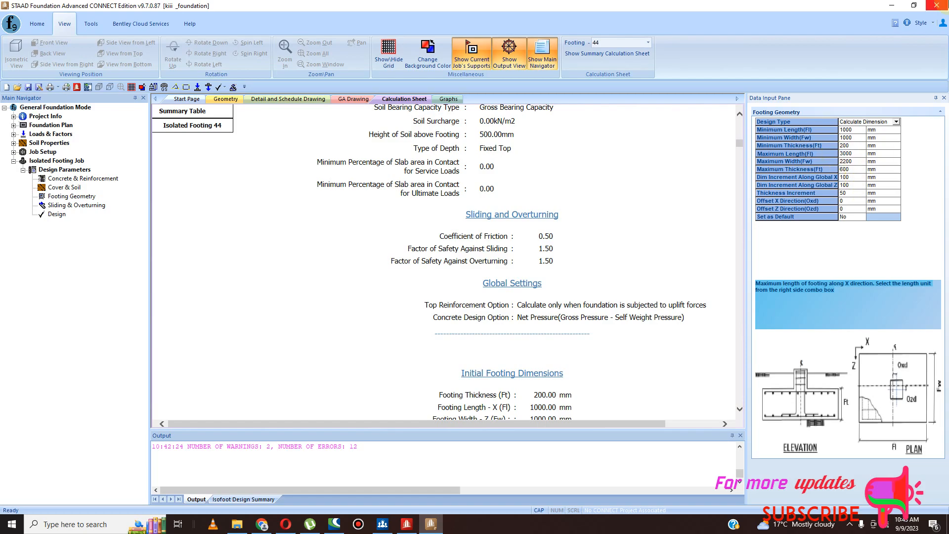
click(850, 161)
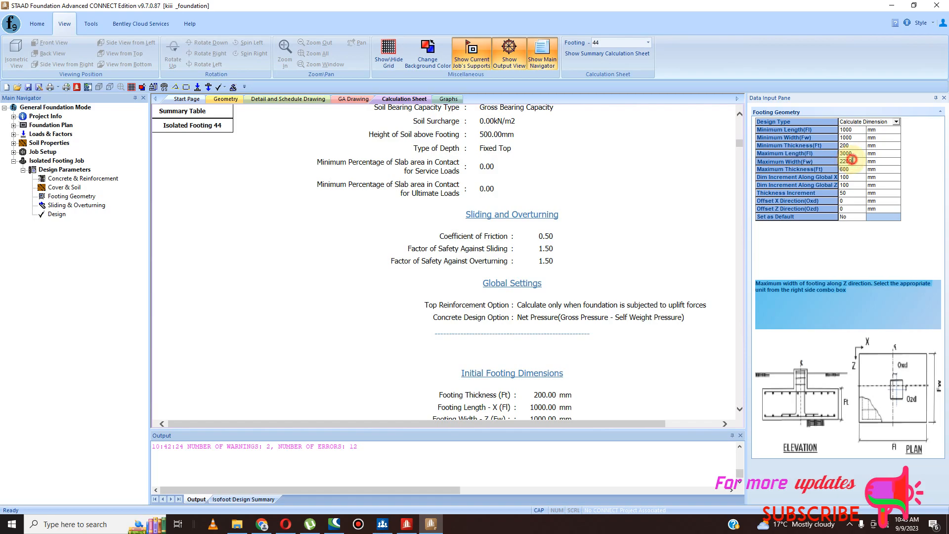
text(3000)
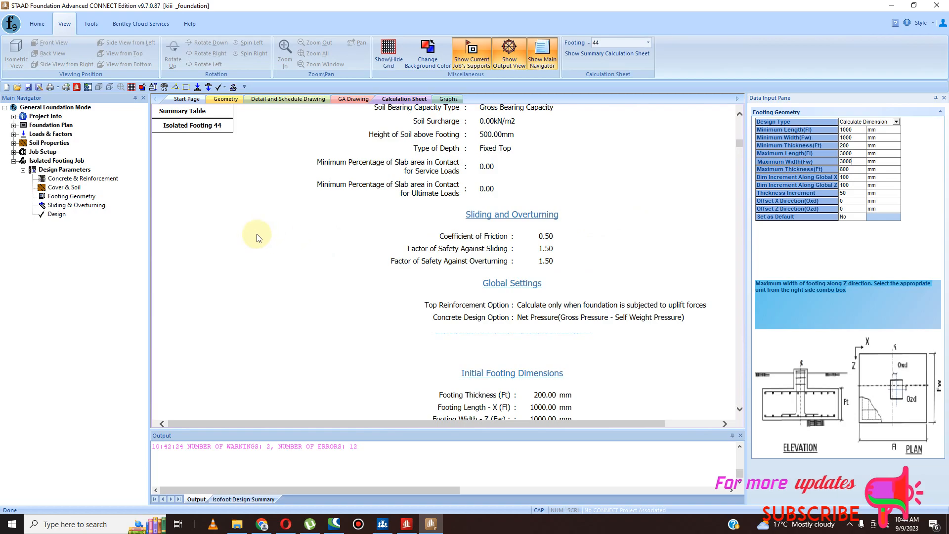
key(Return)
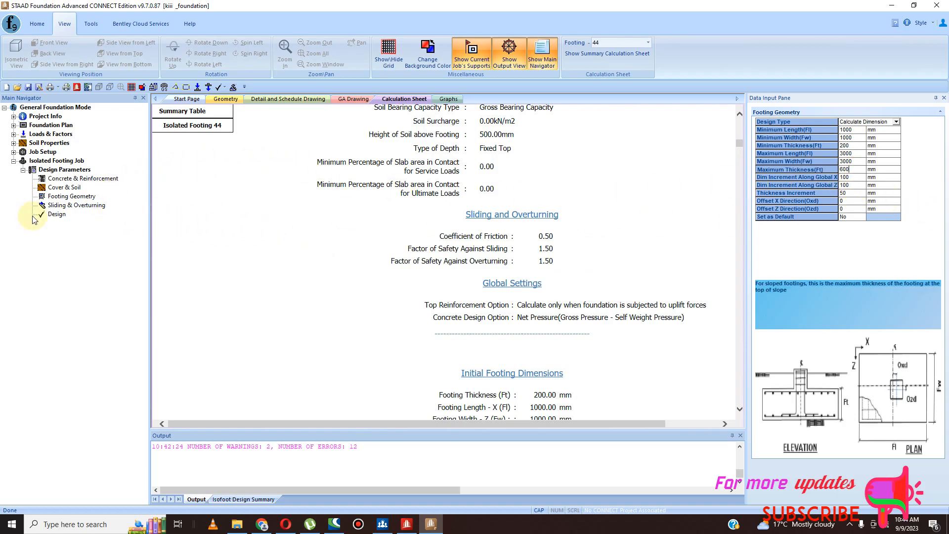
Step: Rerun the analysis and design of the isolated footing job with the updated geometry limits
click(58, 216)
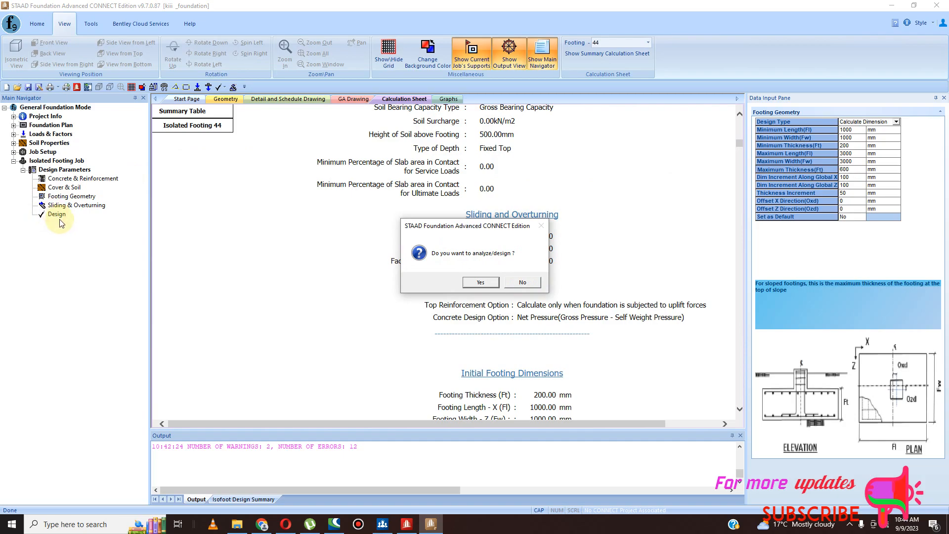
click(481, 284)
click(480, 277)
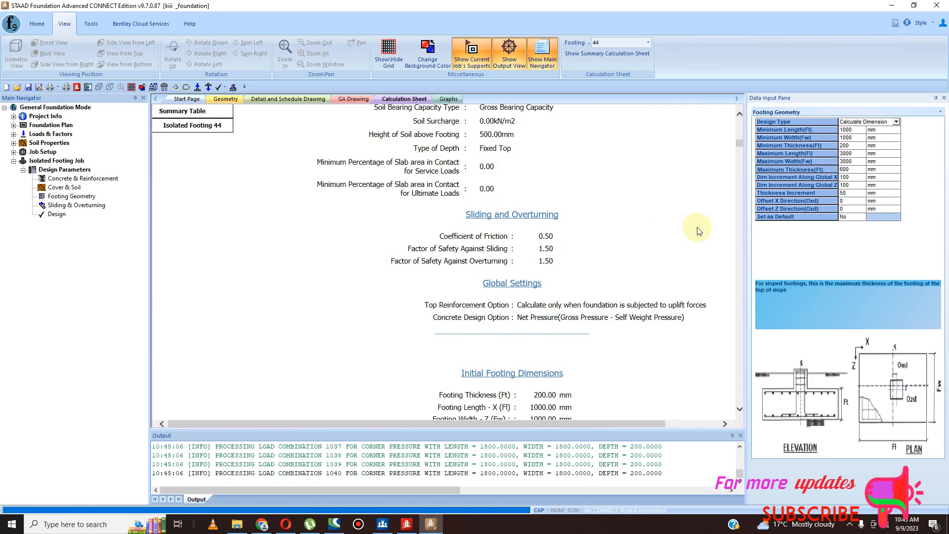
Step: View footing 44's detail drawing and examine the overall footing layout on the GA drawing
click(287, 99)
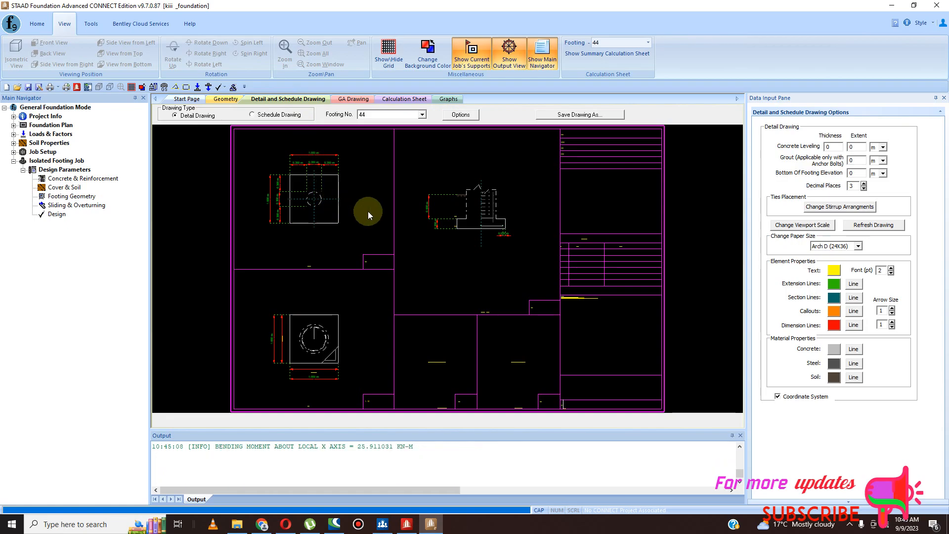
click(352, 99)
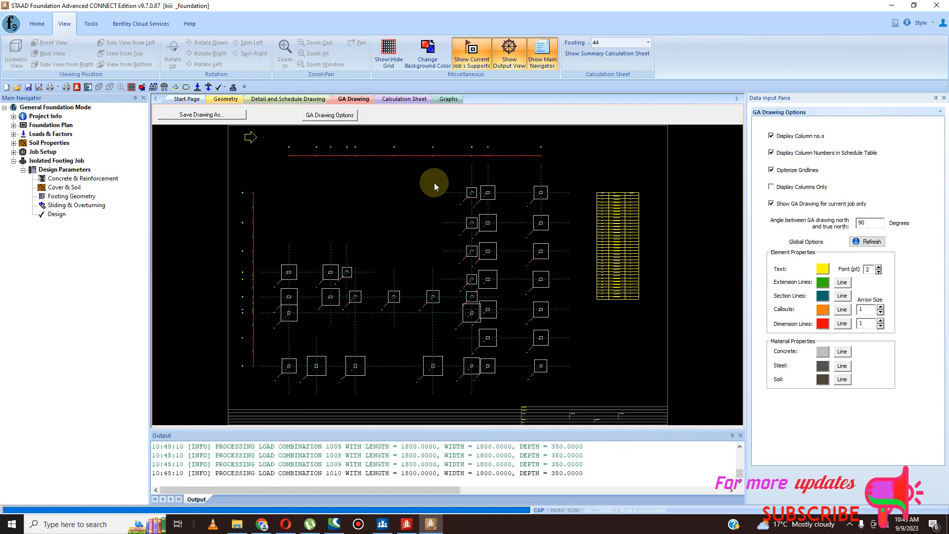
scroll(434, 182, down, 2)
scroll(461, 277, up, 3)
scroll(480, 280, down, 1)
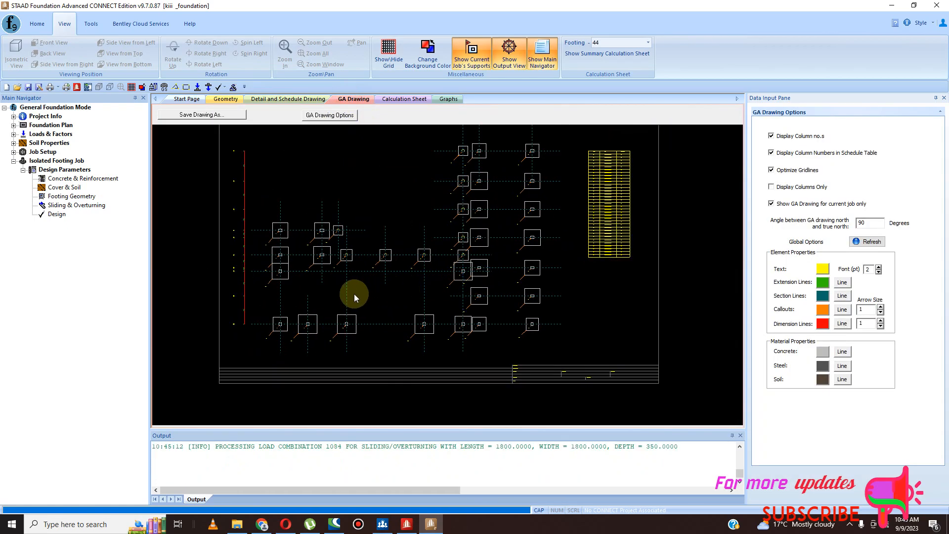
scroll(328, 285, up, 2)
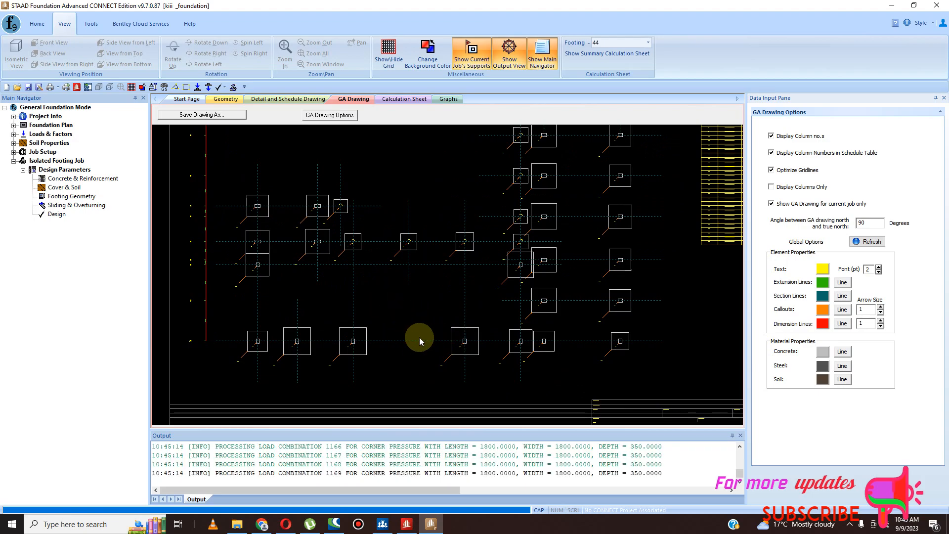
scroll(452, 324, down, 1)
scroll(360, 292, up, 3)
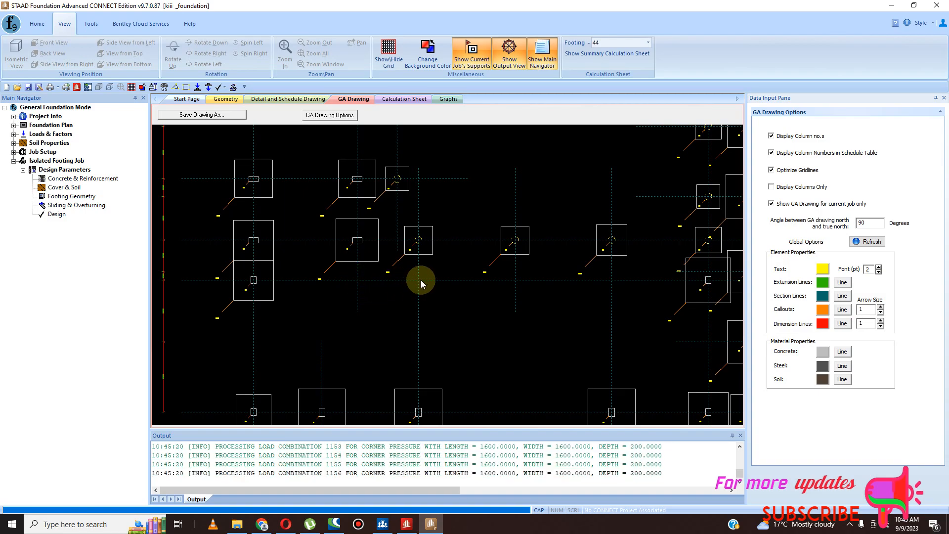
scroll(358, 283, up, 1)
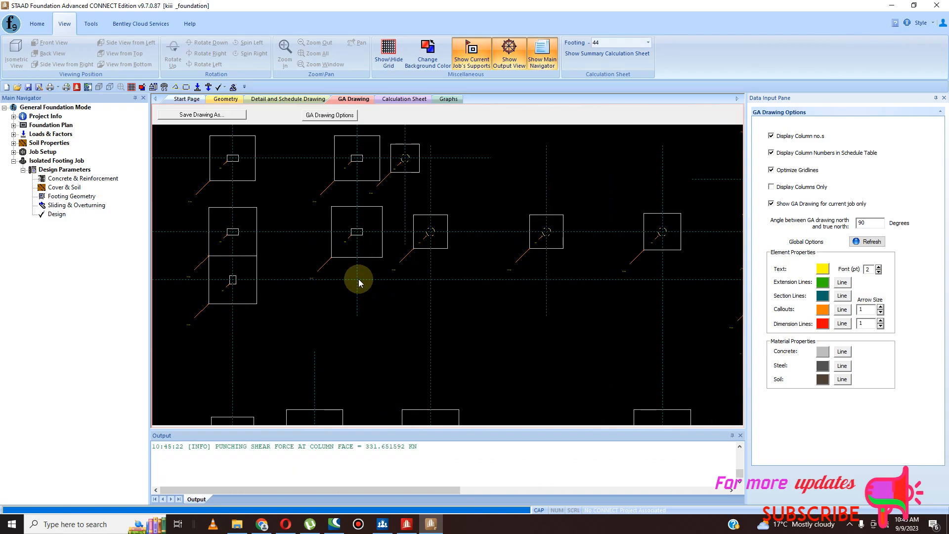
scroll(581, 285, down, 2)
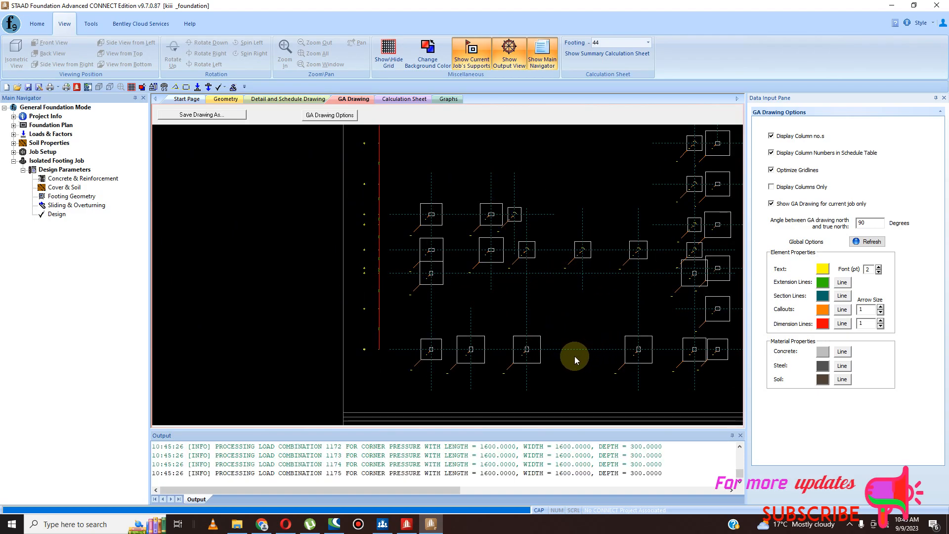
scroll(433, 323, down, 2)
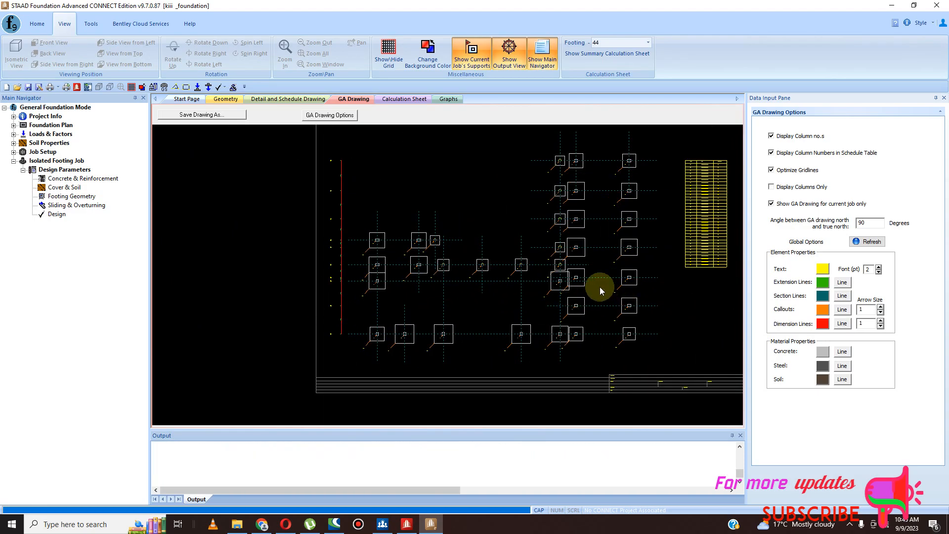
scroll(600, 286, up, 2)
scroll(570, 275, down, 3)
scroll(569, 264, up, 2)
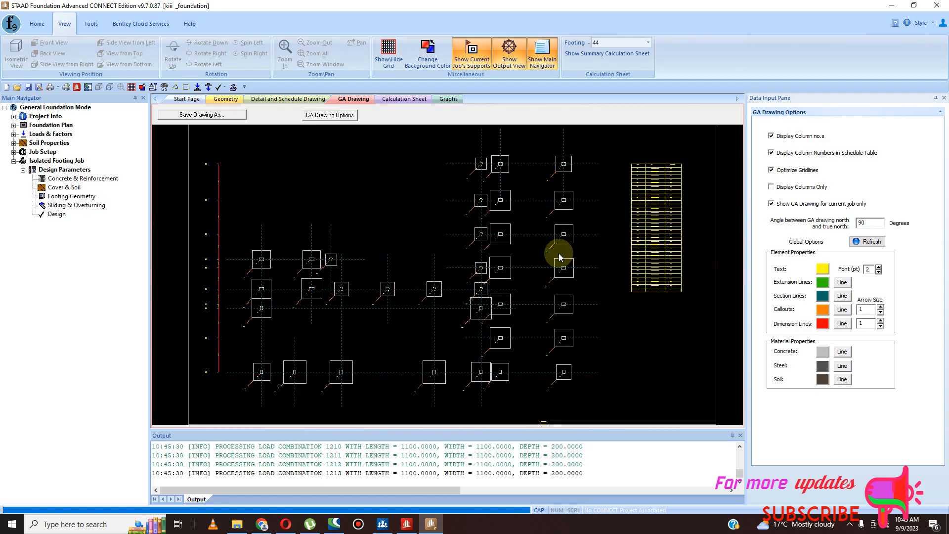
scroll(544, 247, up, 2)
scroll(543, 247, down, 3)
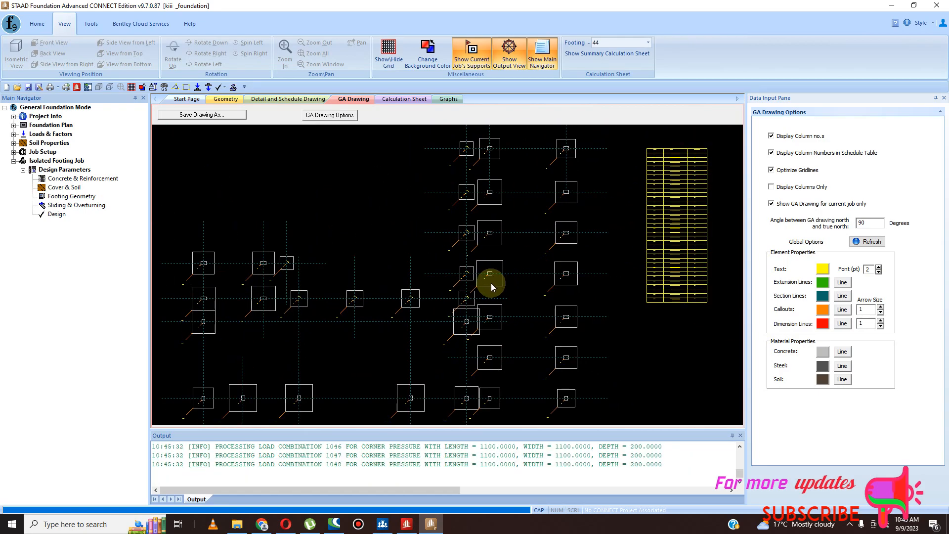
scroll(445, 282, down, 3)
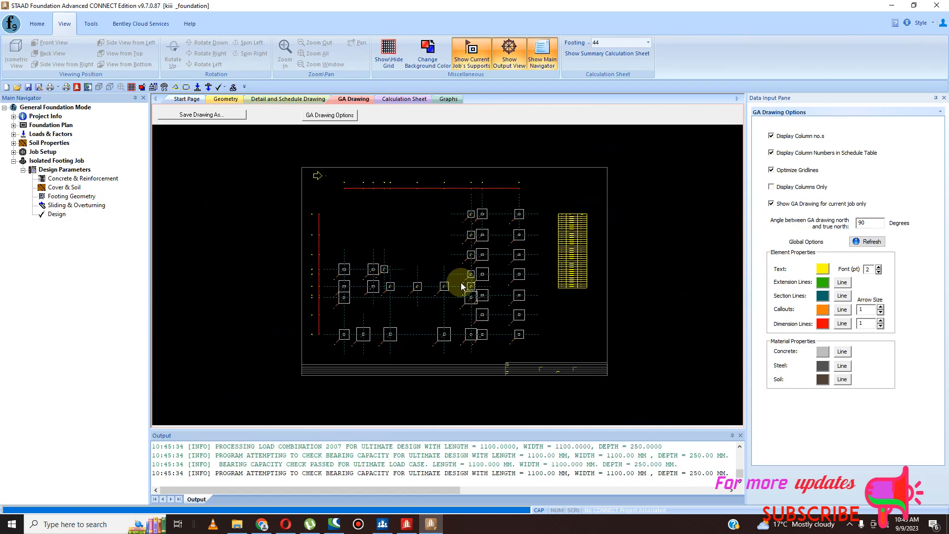
Step: Read the footing sizes in the GA drawing's schedule table and return to the full layout
scroll(565, 218, up, 5)
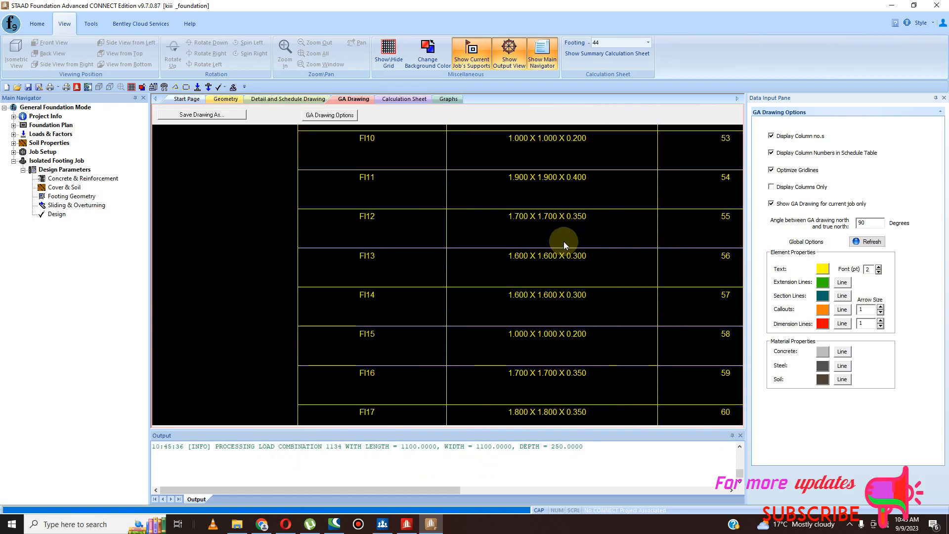
scroll(565, 244, down, 5)
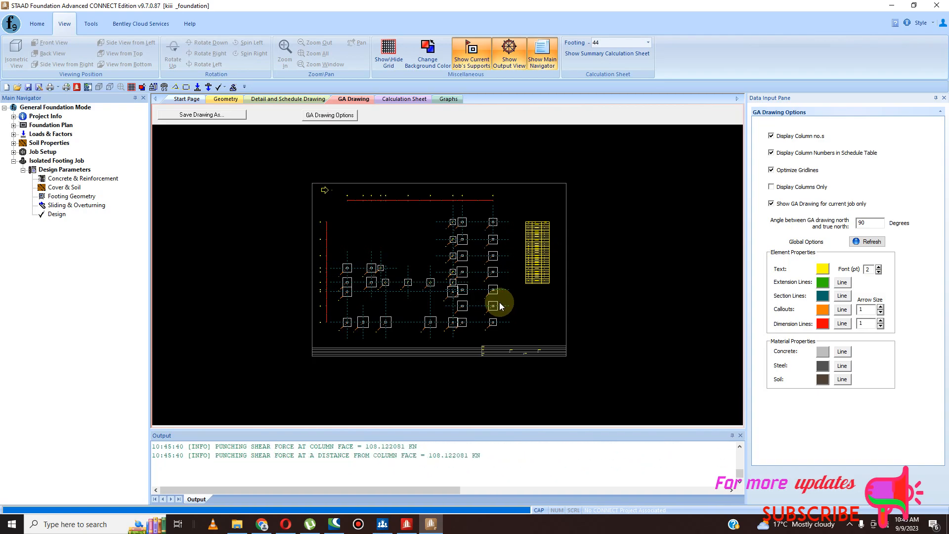
scroll(419, 282, up, 3)
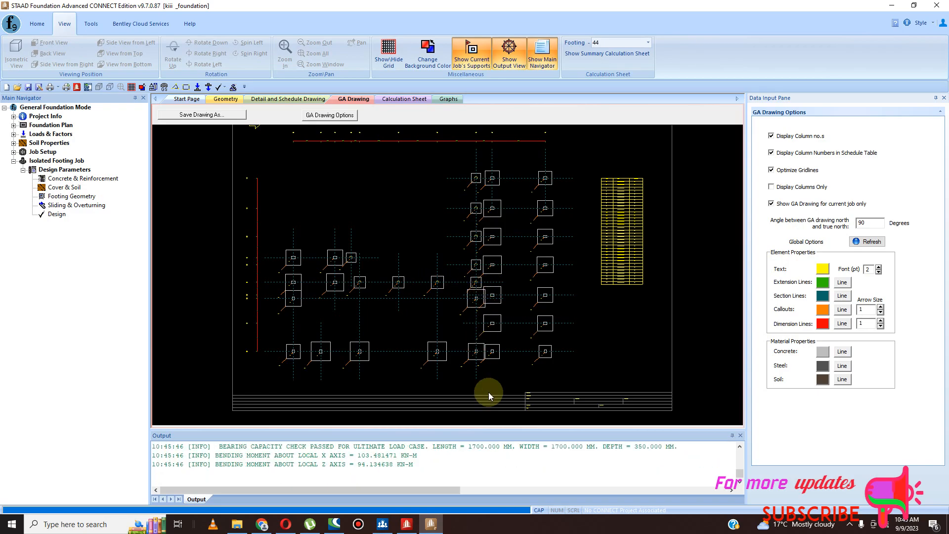
Step: Check the building model in STAAD.Pro and return to STAAD Foundation Advanced to examine the closely spaced and overlapping footings on the GA drawing
click(406, 523)
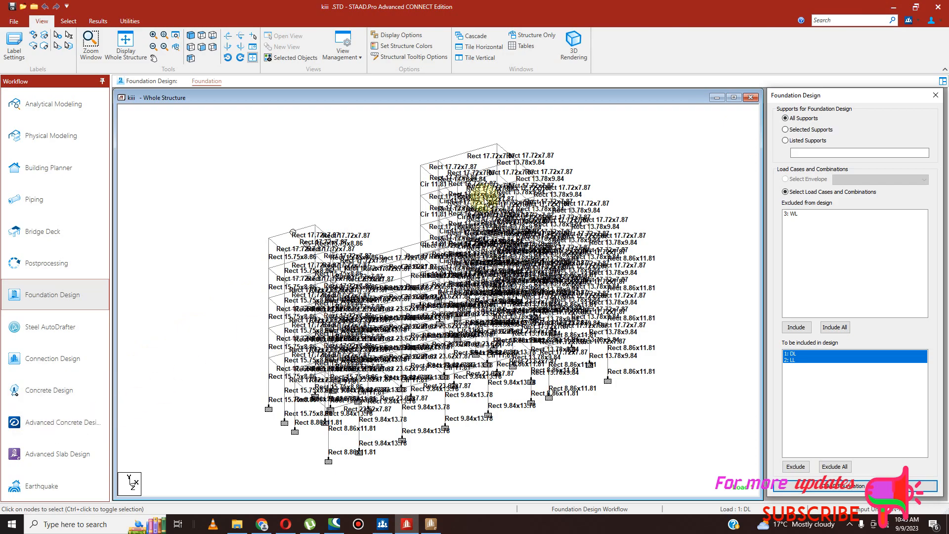
click(888, 10)
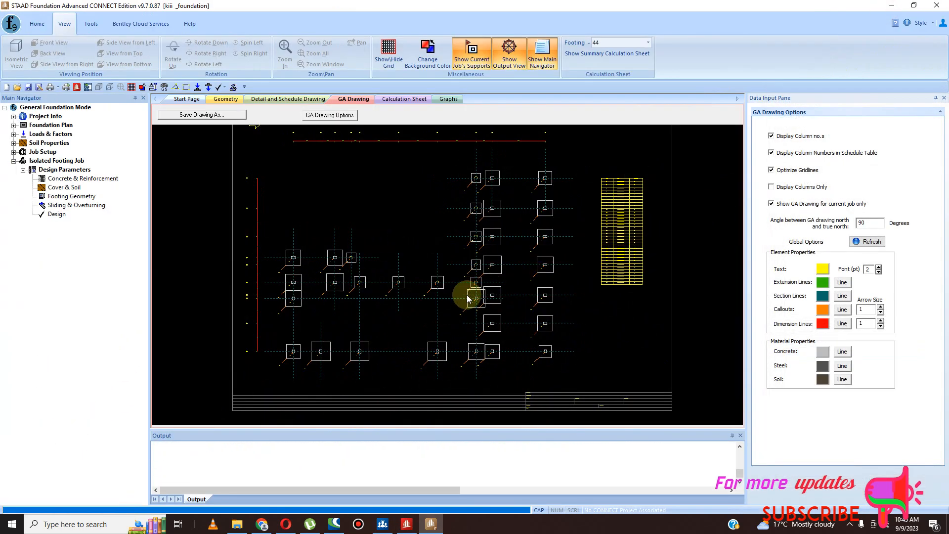
scroll(488, 296, up, 3)
scroll(550, 277, up, 1)
scroll(509, 278, down, 2)
scroll(465, 281, up, 2)
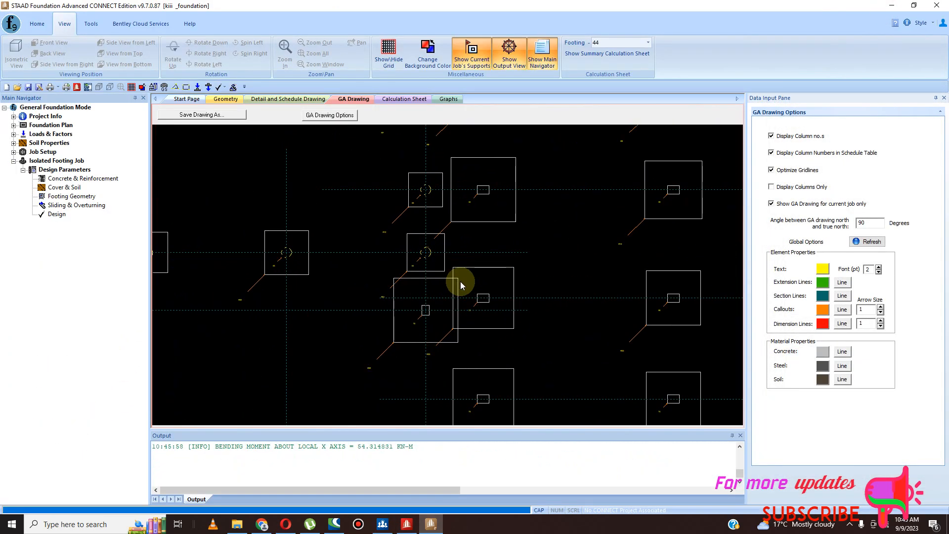
scroll(519, 283, down, 4)
scroll(425, 284, up, 3)
scroll(415, 276, down, 3)
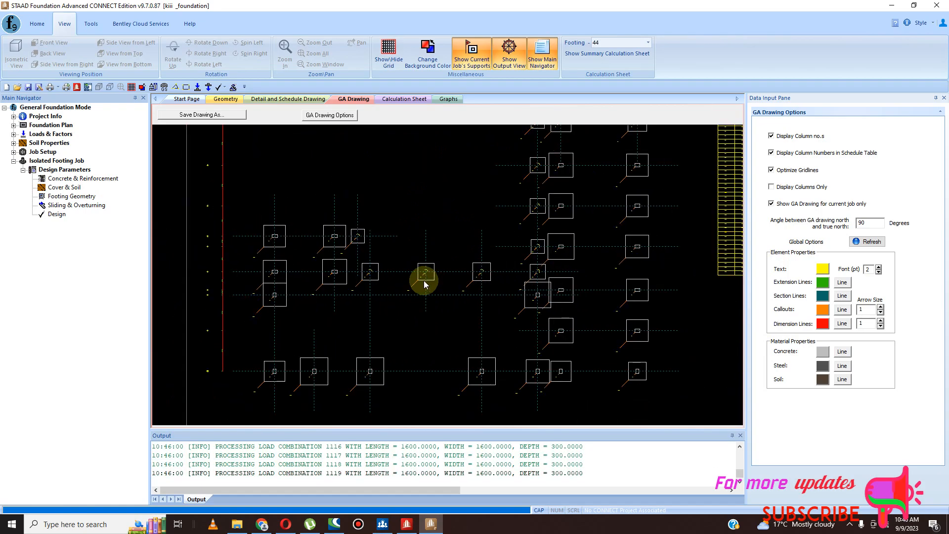
scroll(398, 274, up, 3)
scroll(384, 275, up, 2)
scroll(361, 270, down, 2)
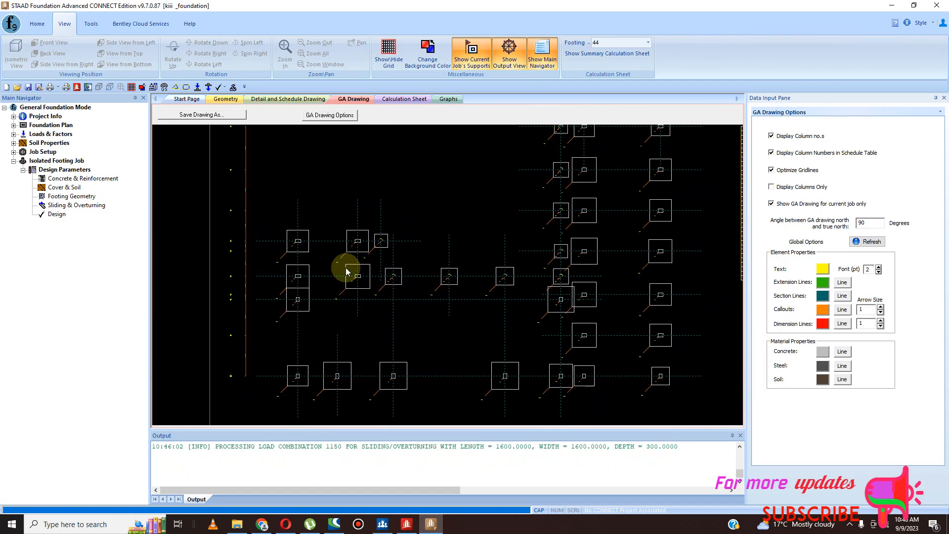
Step: Inspect the column and footing labels on the GA drawing around columns 57, 58 and 60, and the remaining footing rows
scroll(381, 247, up, 4)
scroll(270, 183, up, 2)
scroll(382, 210, down, 5)
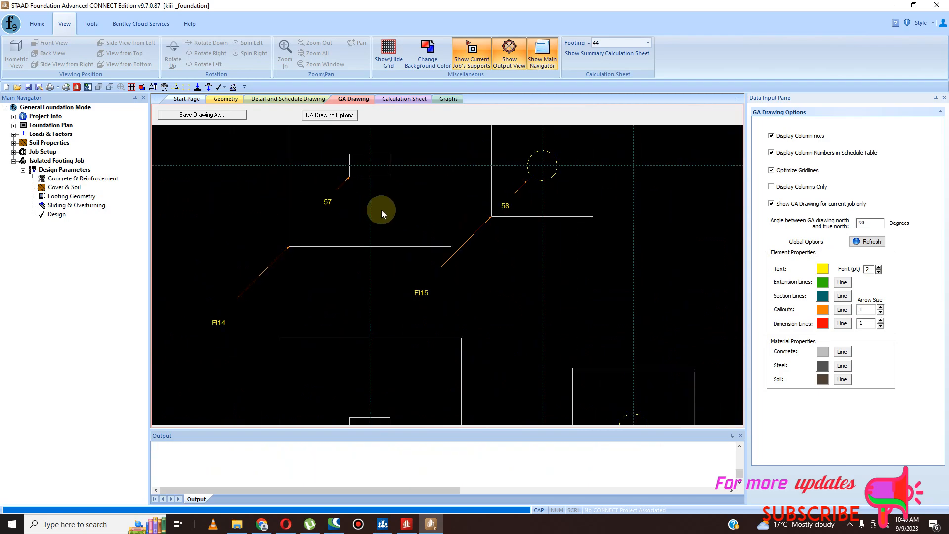
scroll(398, 237, up, 2)
scroll(390, 277, up, 3)
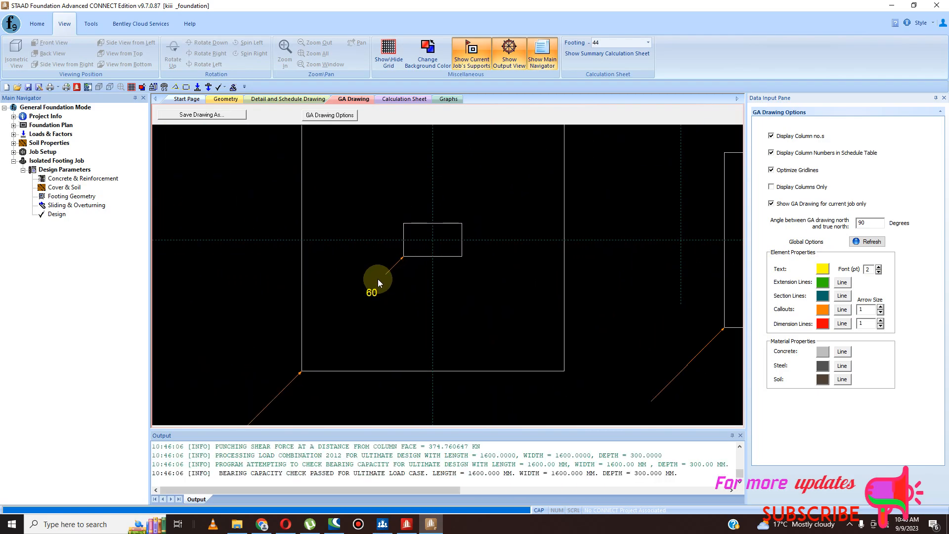
scroll(413, 275, down, 5)
scroll(434, 310, up, 2)
scroll(451, 335, down, 6)
scroll(555, 337, up, 3)
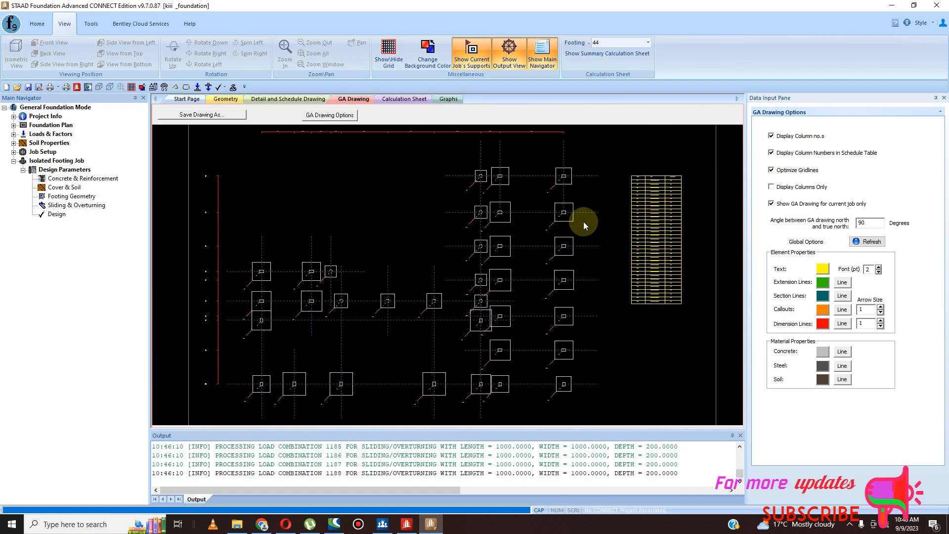
scroll(561, 254, down, 3)
scroll(578, 277, up, 3)
scroll(586, 276, down, 5)
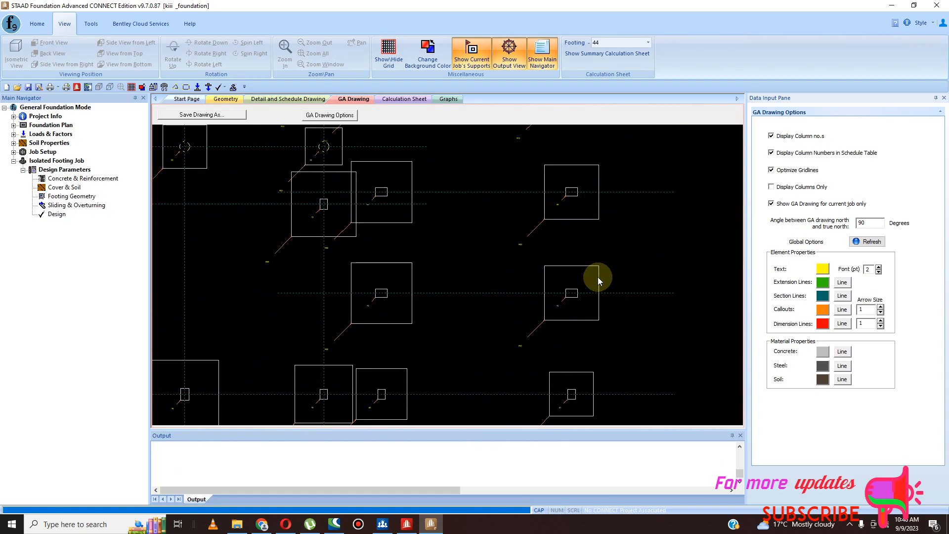
Step: Examine the overall footing layout on the GA drawing and read the gridline spacing dimensions between the columns
scroll(585, 227, up, 4)
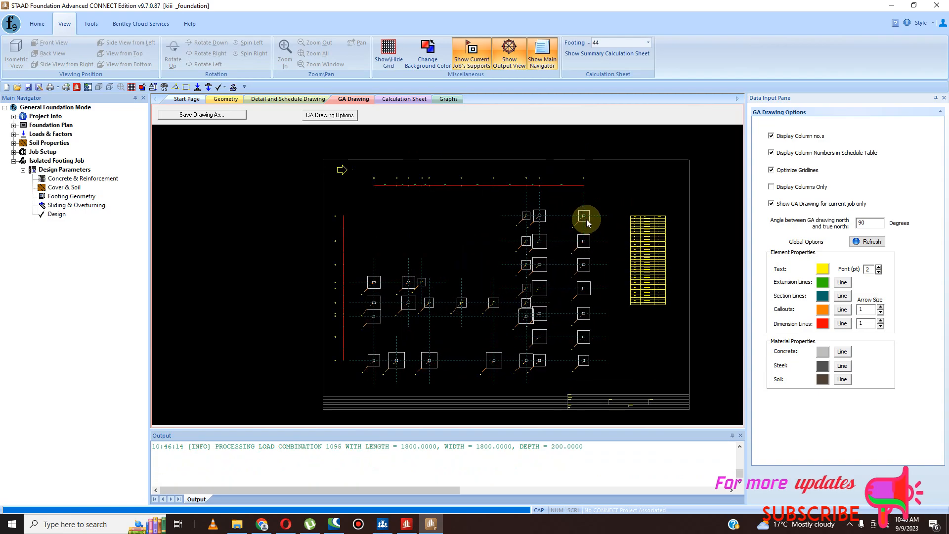
scroll(584, 232, down, 1)
scroll(583, 233, down, 3)
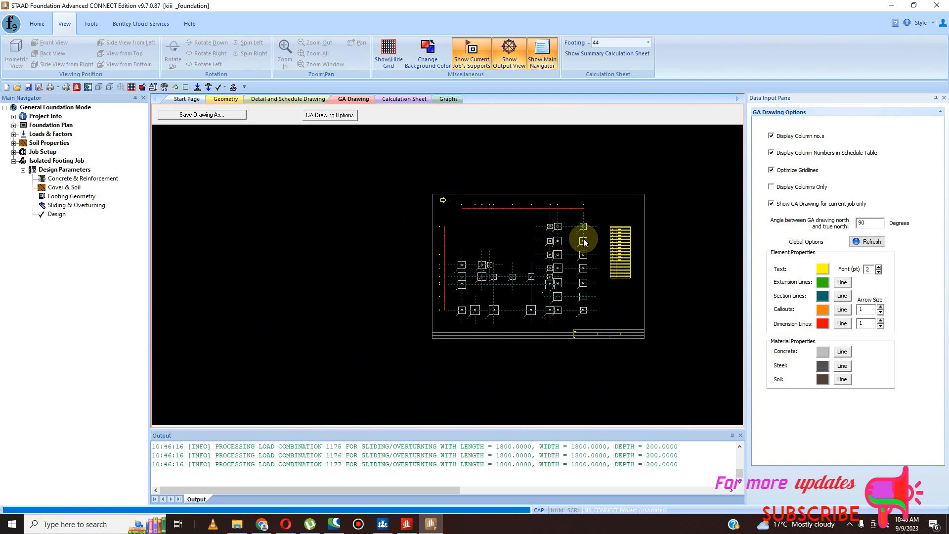
scroll(584, 248, up, 3)
scroll(582, 252, down, 3)
scroll(582, 252, up, 3)
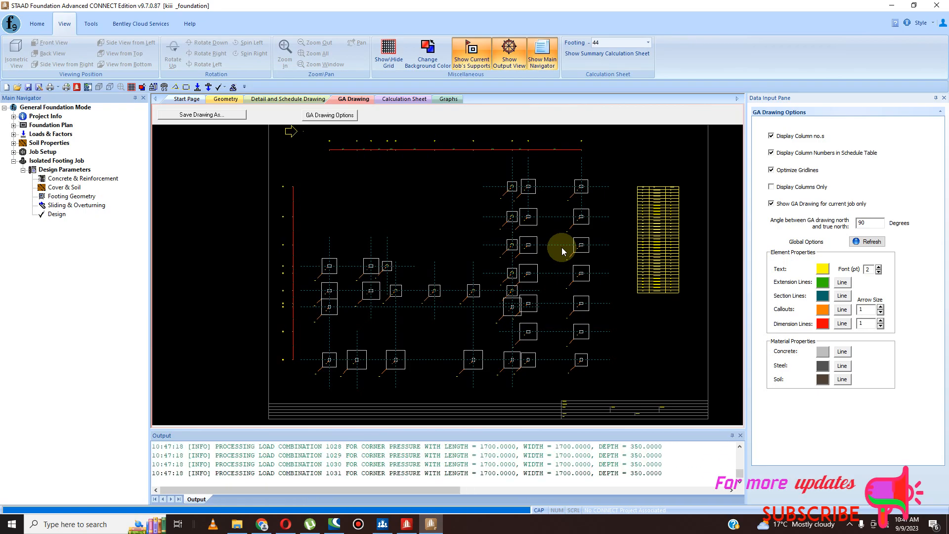
scroll(564, 208, up, 5)
scroll(479, 173, up, 5)
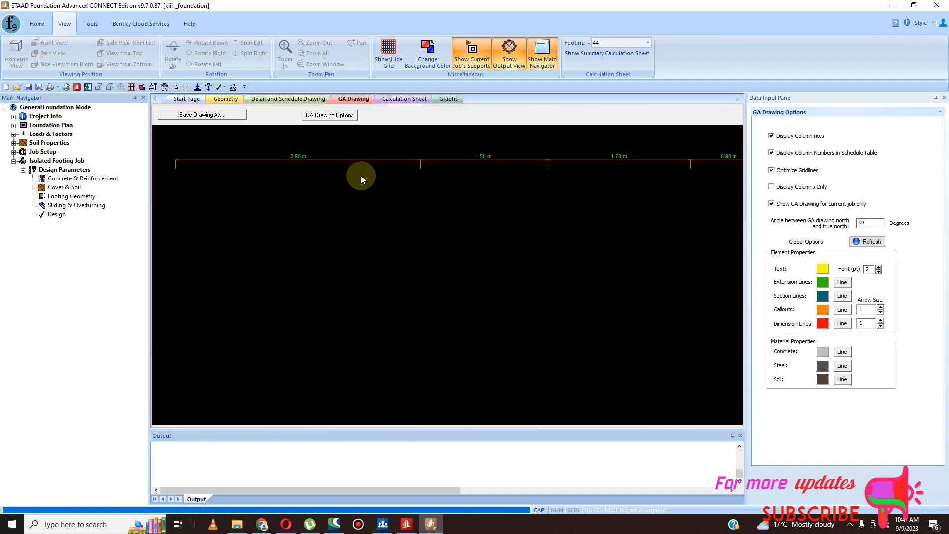
scroll(412, 203, down, 5)
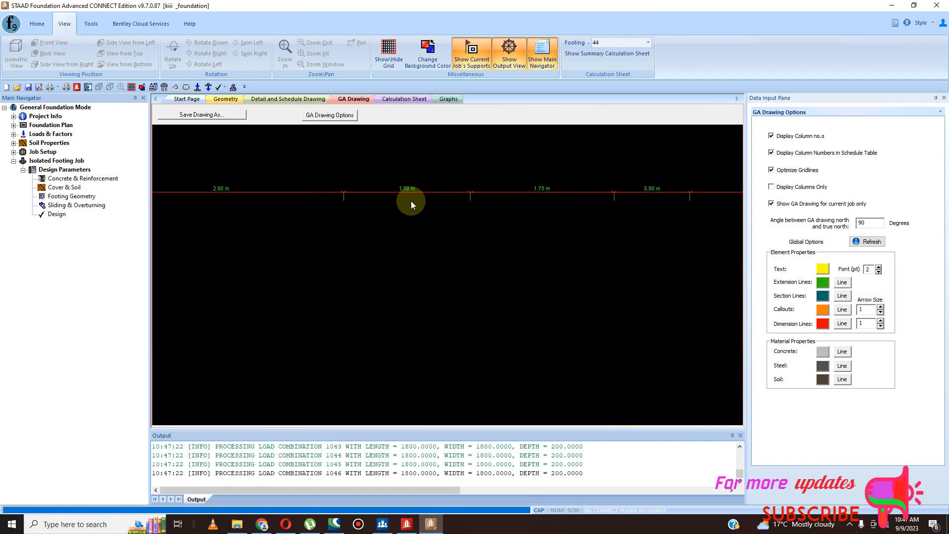
scroll(618, 197, down, 3)
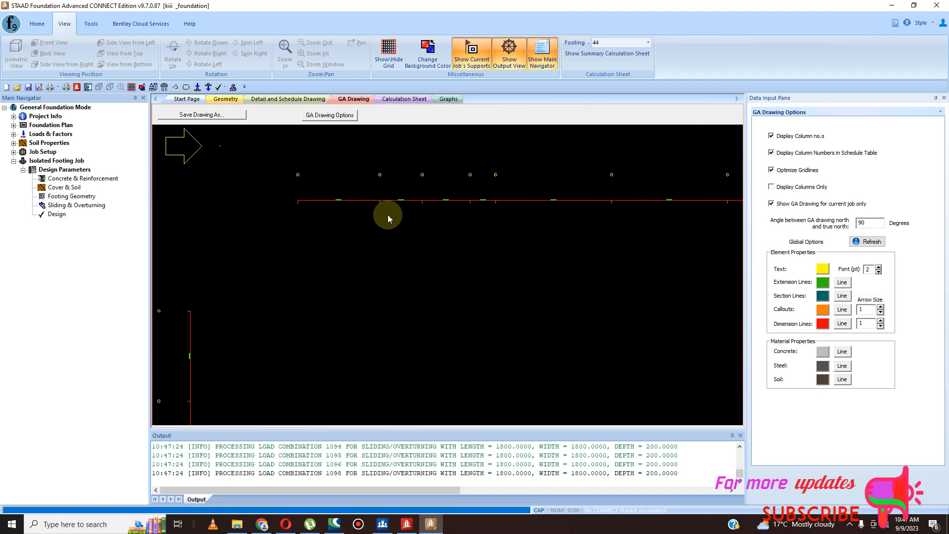
scroll(478, 205, down, 5)
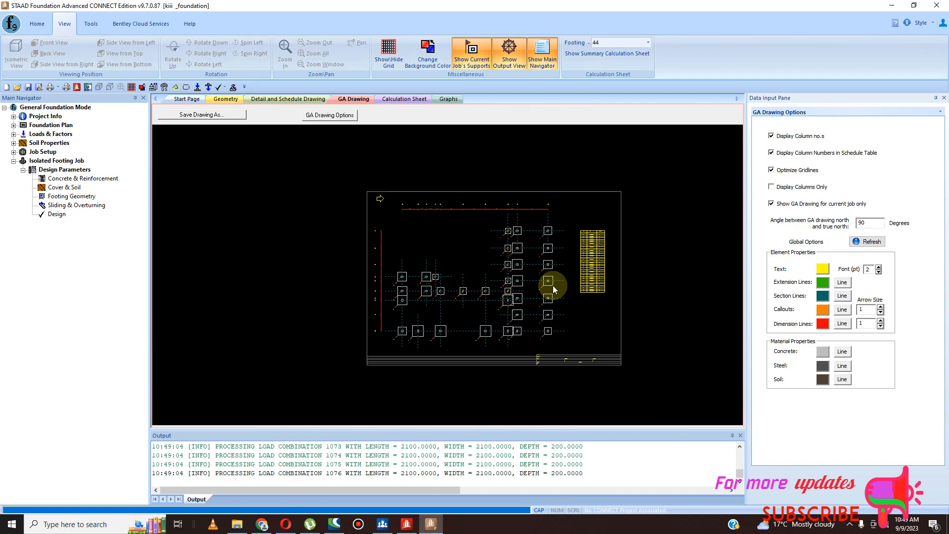
Step: Inspect the overlapping and closely spaced footings in the paired columns of the GA drawing
scroll(552, 286, up, 5)
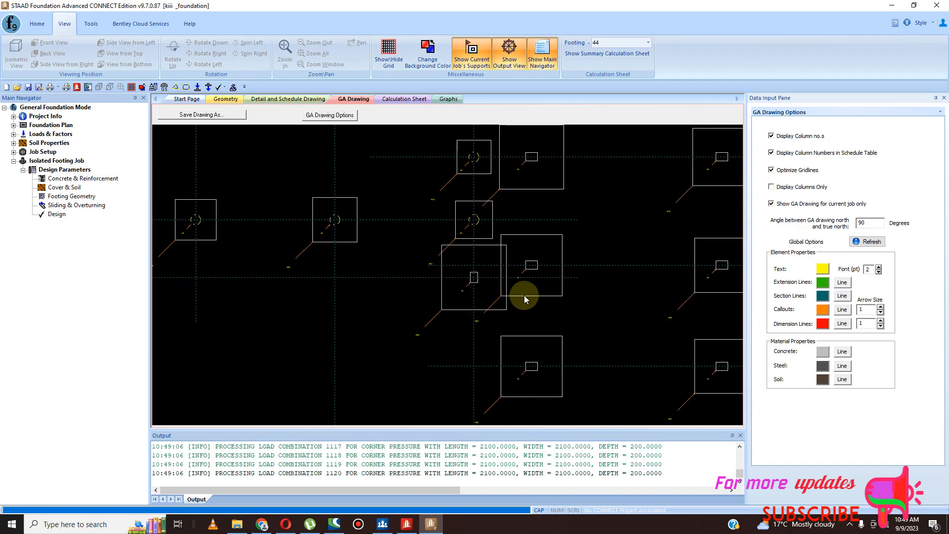
scroll(524, 289, down, 4)
scroll(493, 291, up, 5)
mouse_move(505, 235)
middle_down()
mouse_move(507, 217)
mouse_move(492, 226)
middle_up()
scroll(486, 233, down, 5)
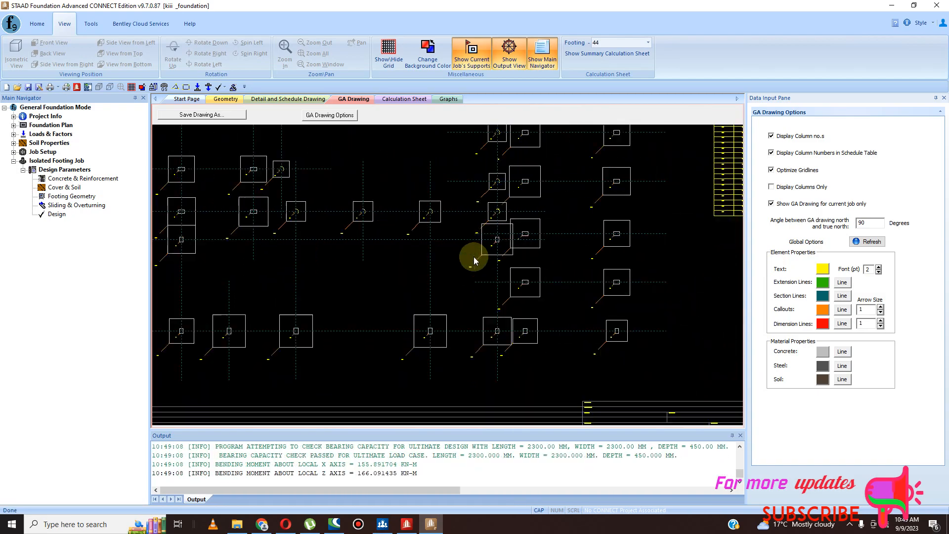
scroll(483, 266, down, 3)
Step: Read the footing sizes in the GA drawing's schedule table, including rows FI21 to FI38, and return to the full layout
scroll(572, 227, up, 6)
scroll(504, 257, up, 2)
scroll(504, 257, down, 2)
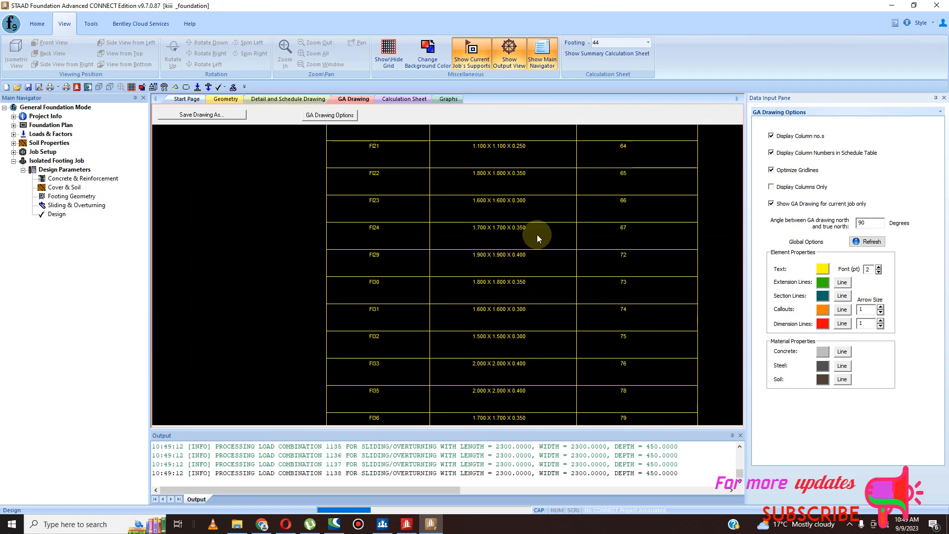
scroll(533, 236, down, 2)
scroll(530, 286, up, 4)
scroll(559, 282, down, 3)
scroll(534, 332, up, 3)
scroll(582, 315, down, 6)
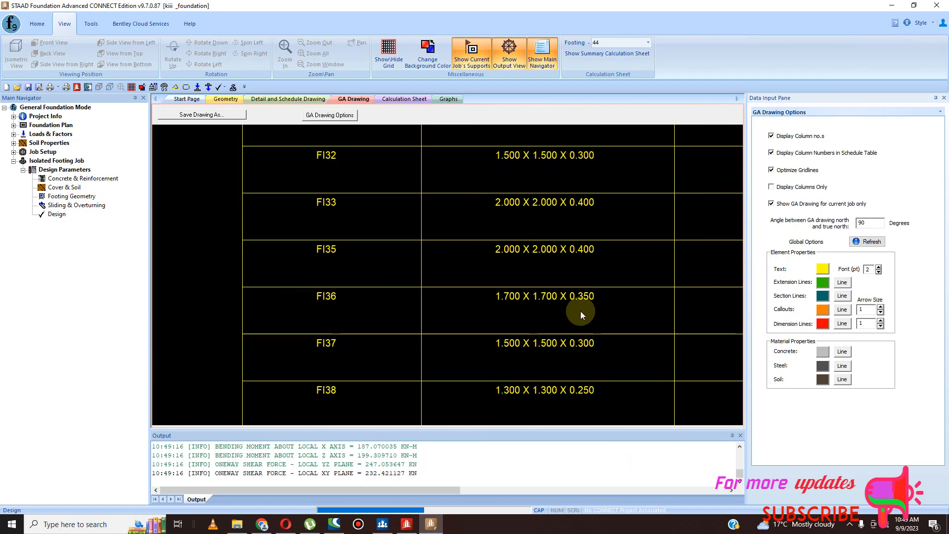
scroll(454, 316, up, 5)
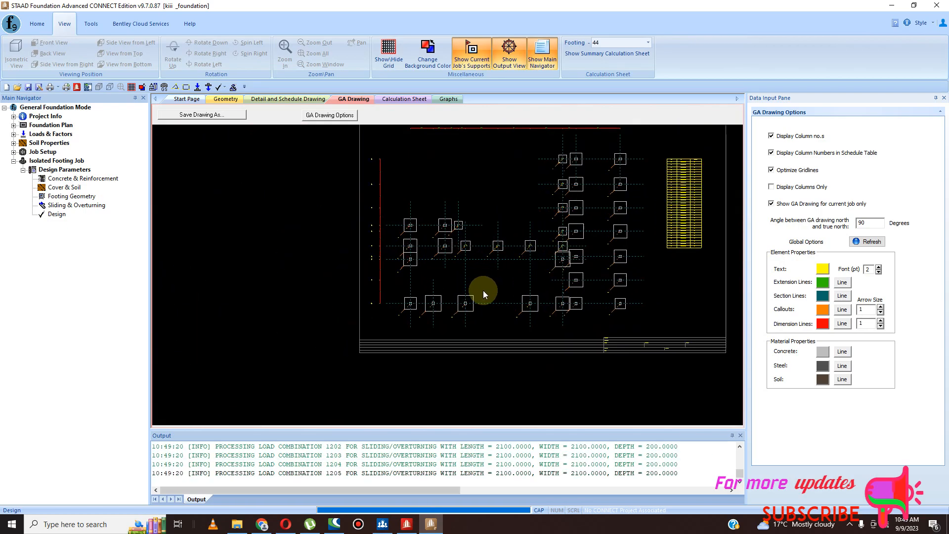
Step: Examine the lower footing rows and the gridline intersections without footings on the GA drawing, and return to the full layout
scroll(483, 290, up, 3)
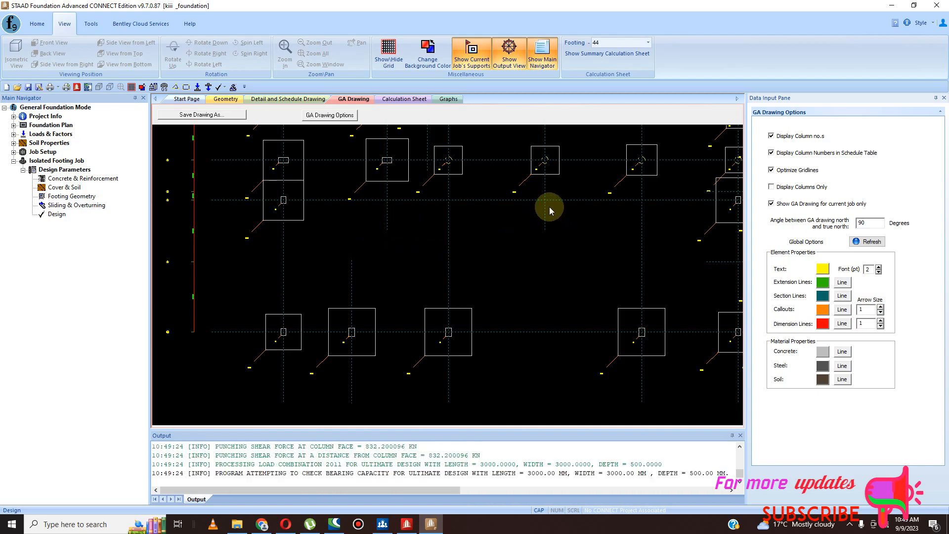
scroll(549, 206, down, 1)
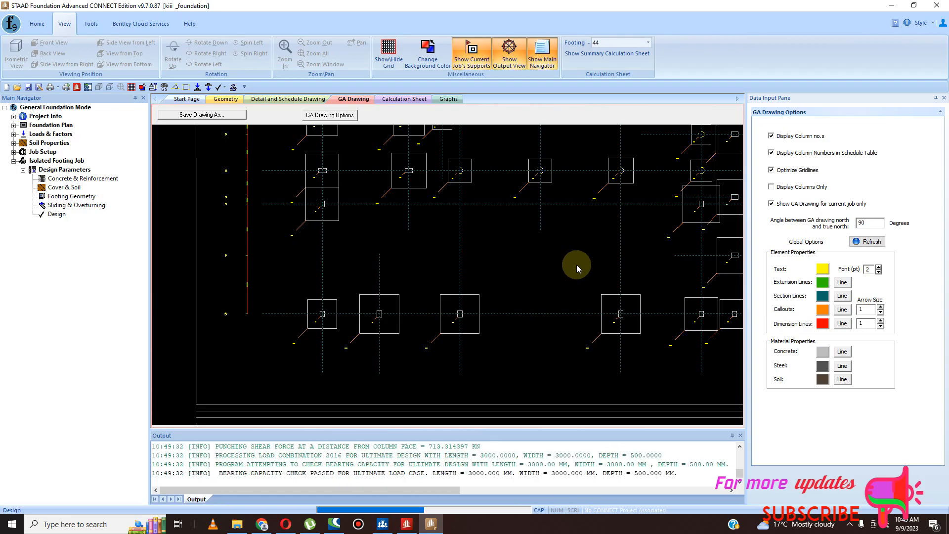
scroll(374, 218, up, 1)
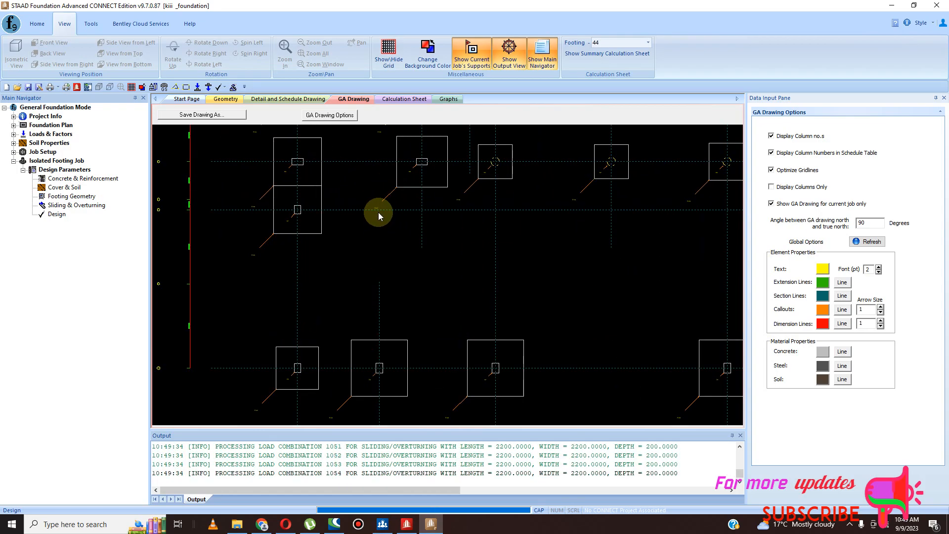
click(375, 211)
click(494, 214)
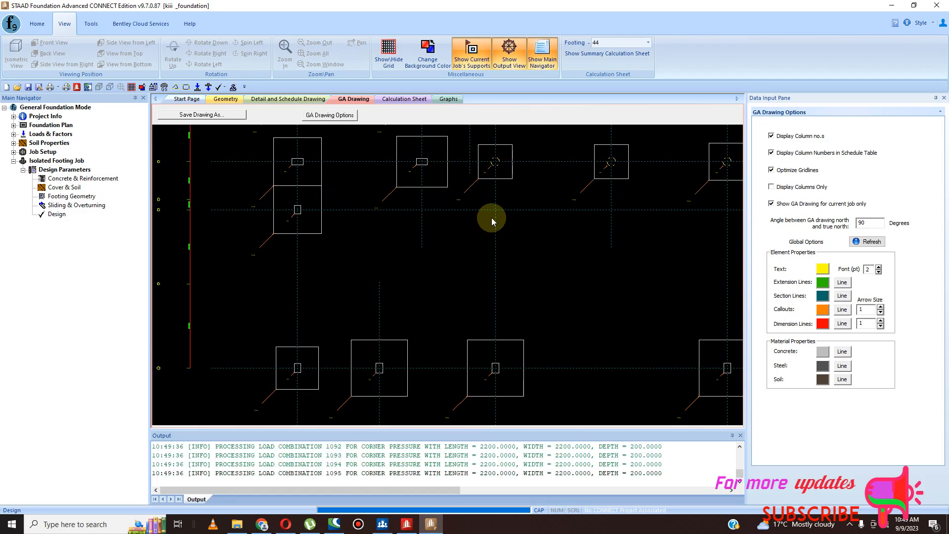
scroll(342, 227, down, 3)
click(500, 221)
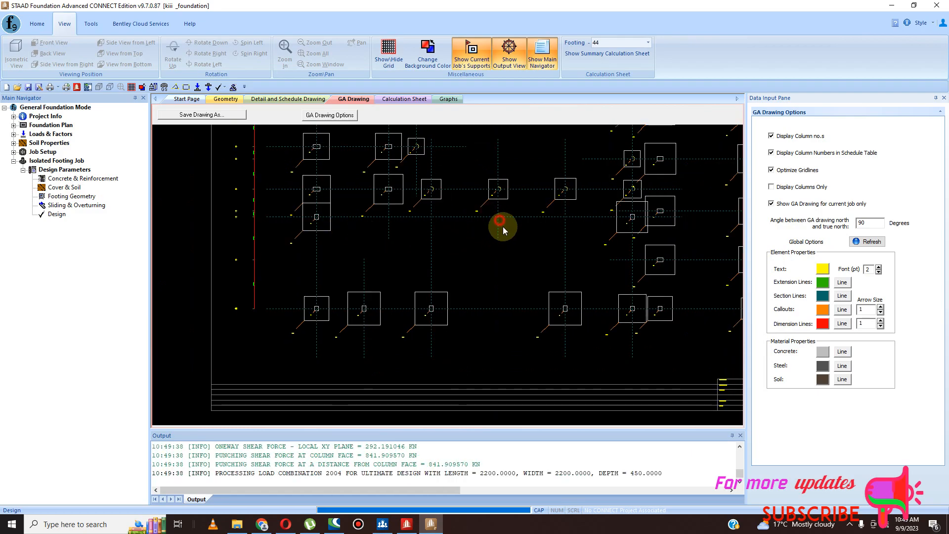
click(566, 214)
click(500, 309)
scroll(438, 298, down, 2)
scroll(438, 297, down, 2)
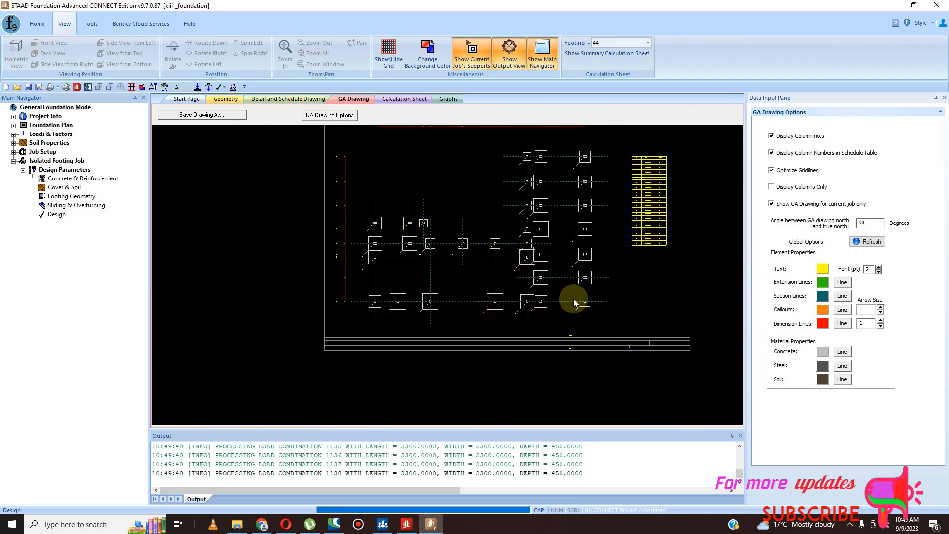
scroll(430, 242, down, 2)
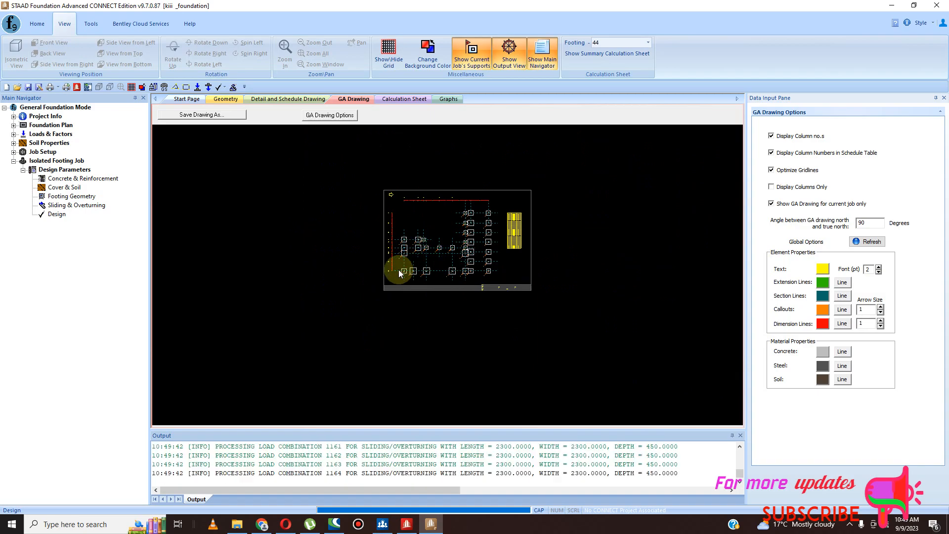
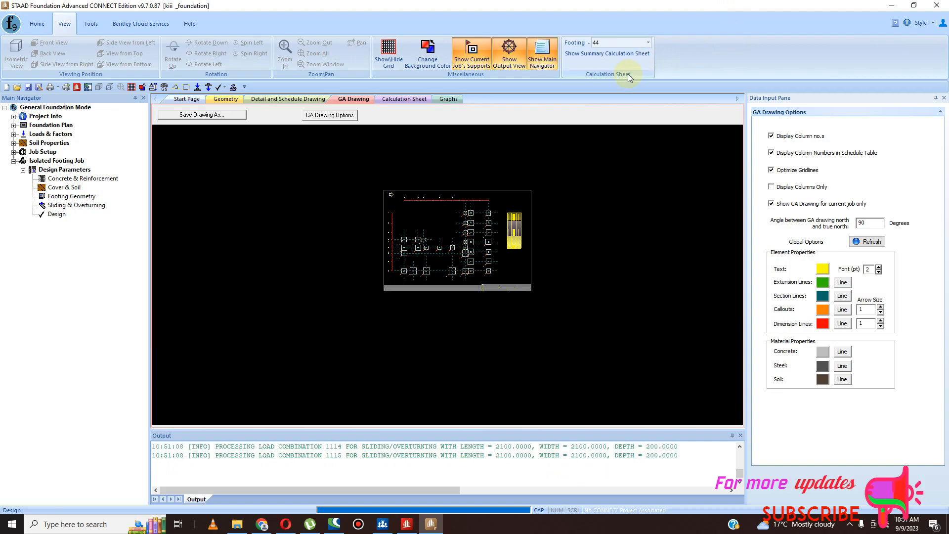
Step: Open the calculation sheet for isolated footing 44 and review its input data, load combinations, final dimensions and corner pressures
click(432, 100)
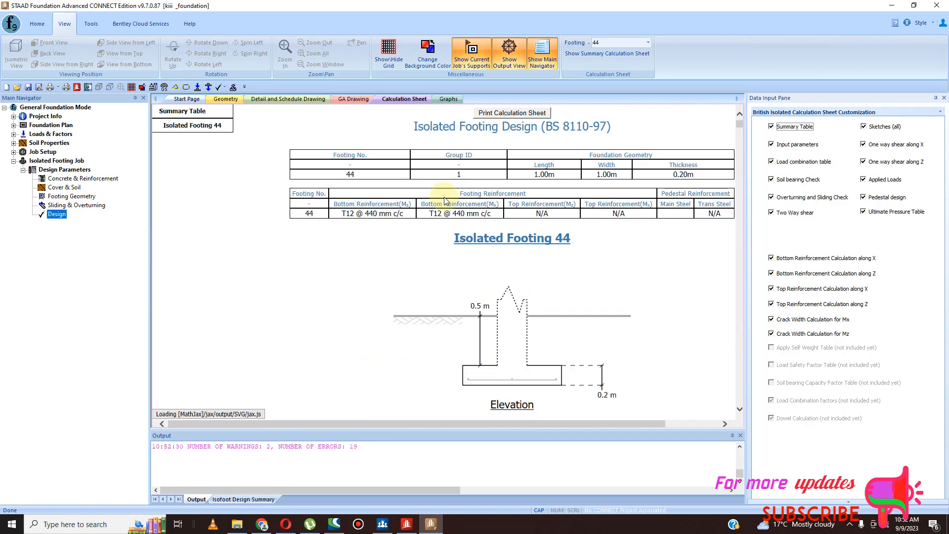
scroll(470, 250, down, 6)
scroll(499, 287, down, 20)
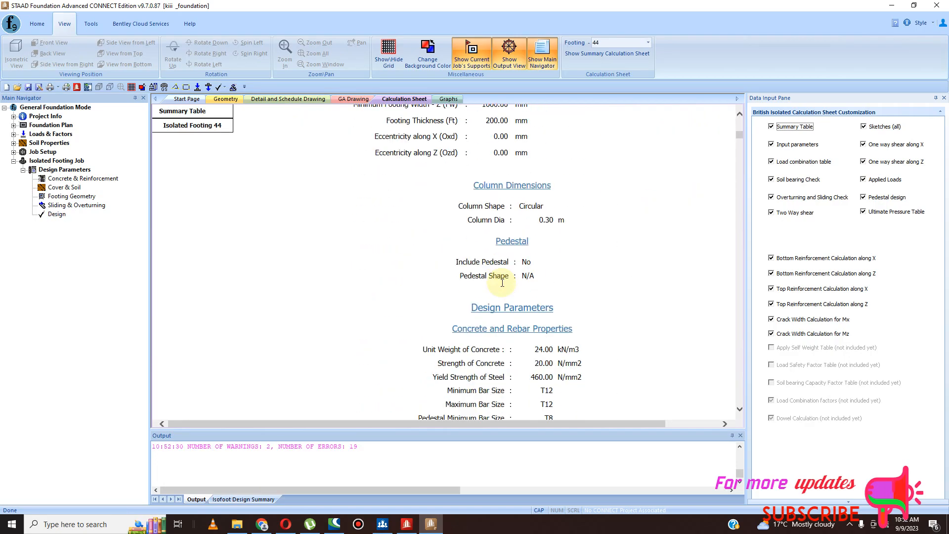
scroll(492, 304, down, 20)
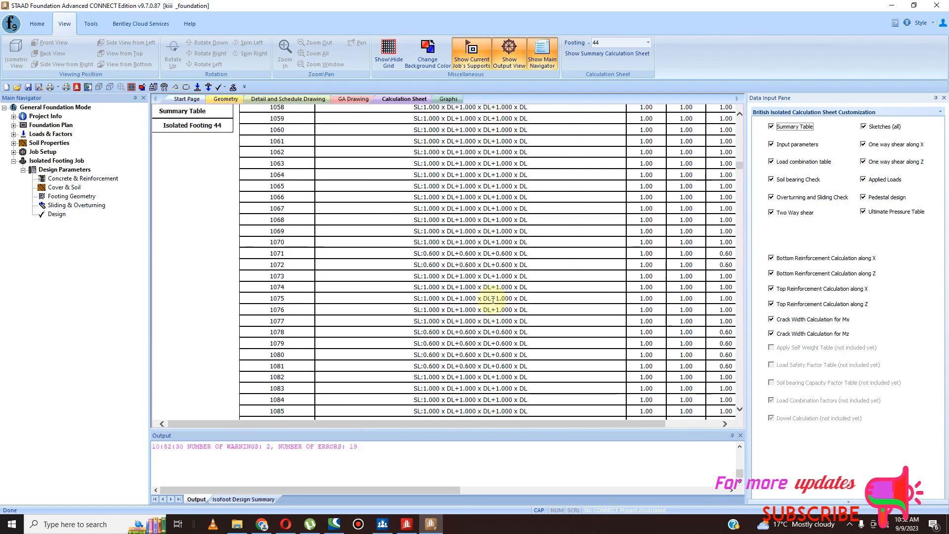
scroll(487, 314, down, 15)
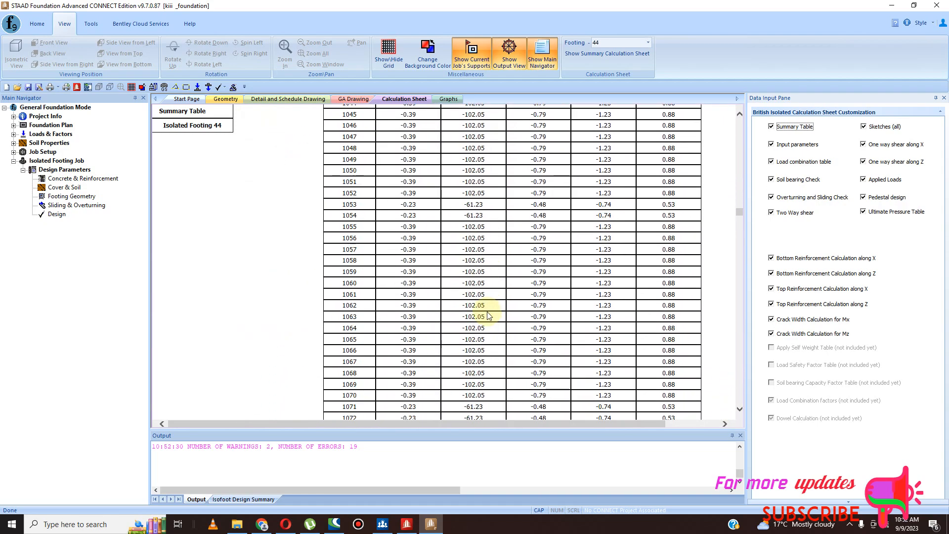
scroll(486, 317, down, 12)
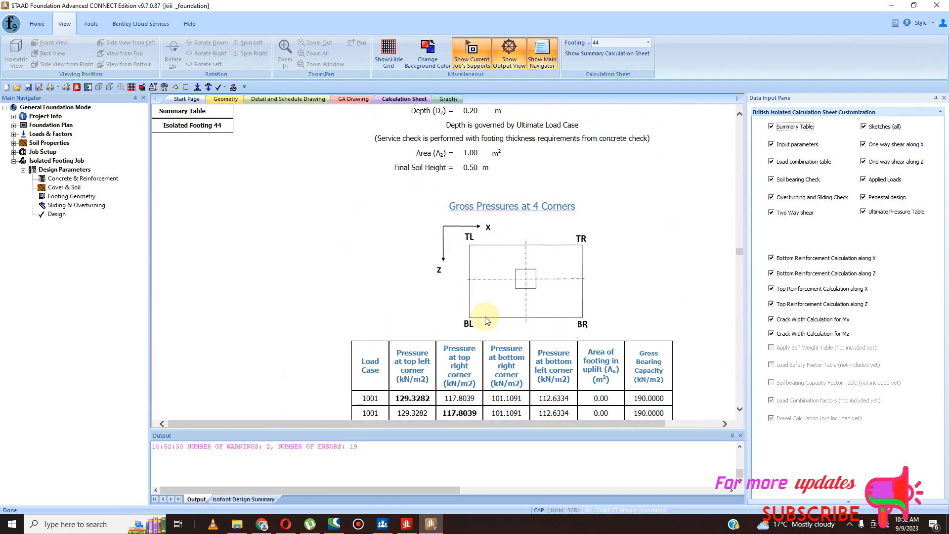
scroll(494, 311, up, 2)
scroll(493, 311, up, 5)
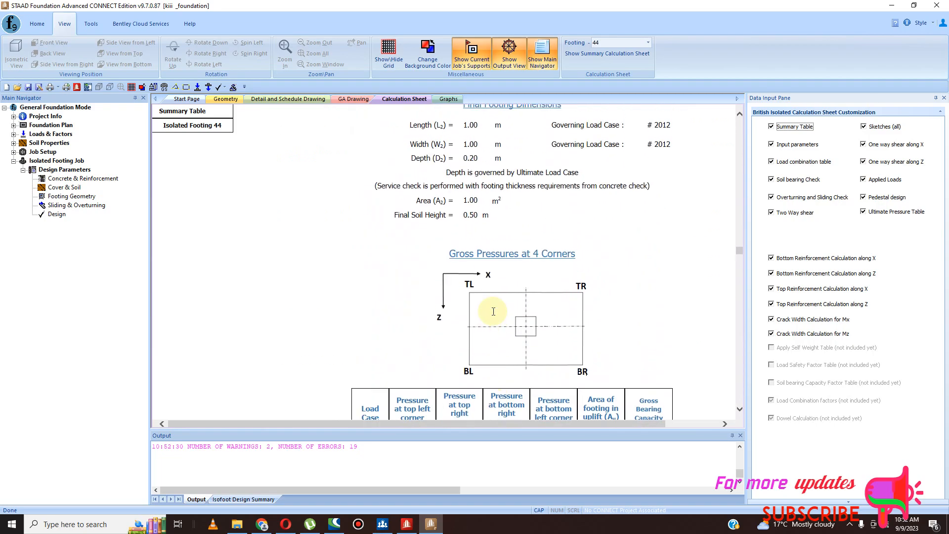
Step: Review footing 44's stability check, ultimate load case pressures and shear calculations in the calculation sheet
scroll(493, 311, down, 20)
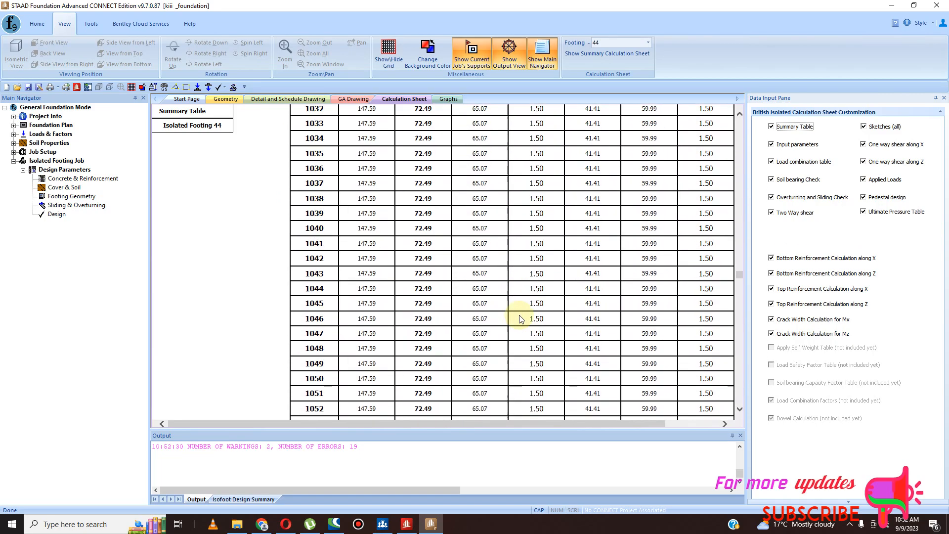
scroll(519, 318, down, 20)
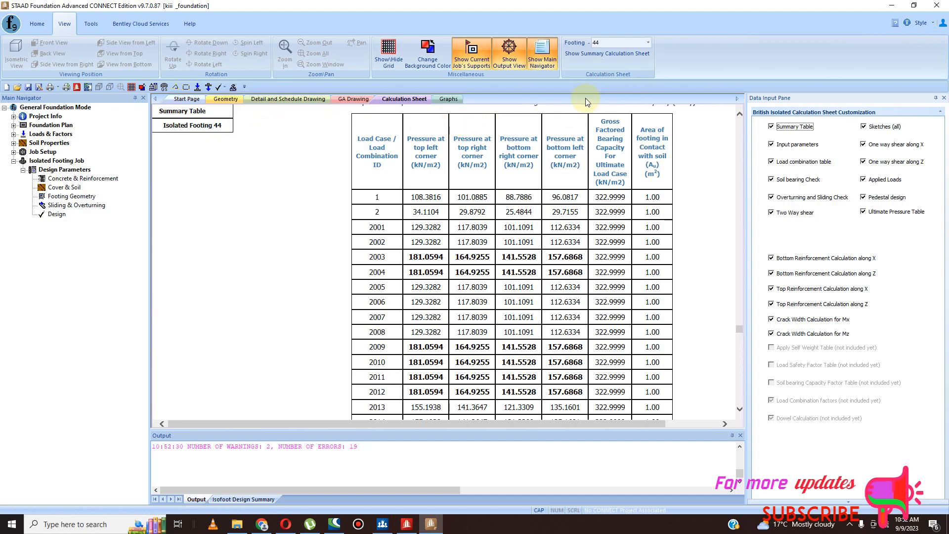
scroll(544, 189, up, 15)
scroll(592, 203, down, 20)
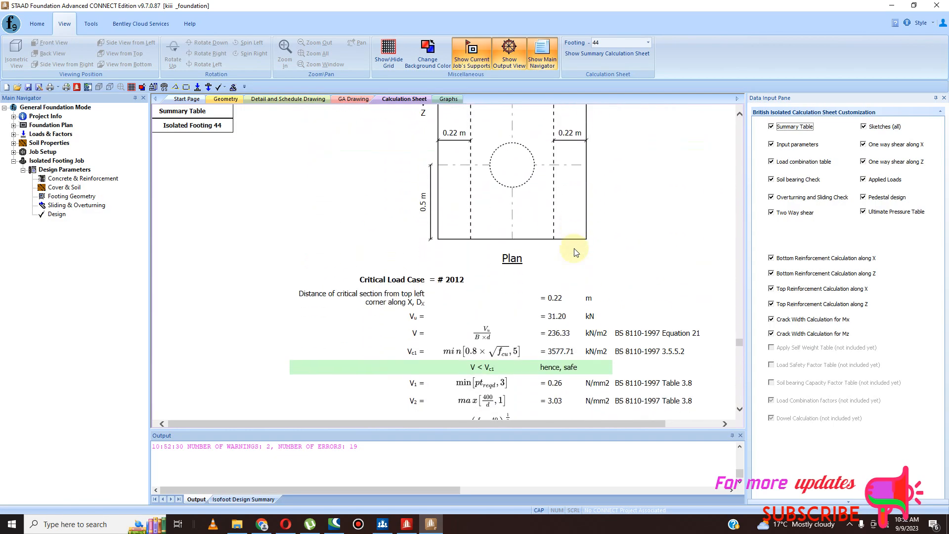
scroll(576, 252, down, 5)
scroll(577, 250, up, 5)
scroll(578, 248, down, 5)
scroll(580, 248, down, 20)
scroll(578, 250, down, 1)
Step: Examine footing 44's flexure design about the X and Z axes, comparing the required and provided bottom reinforcement and bar spacing
scroll(578, 250, up, 7)
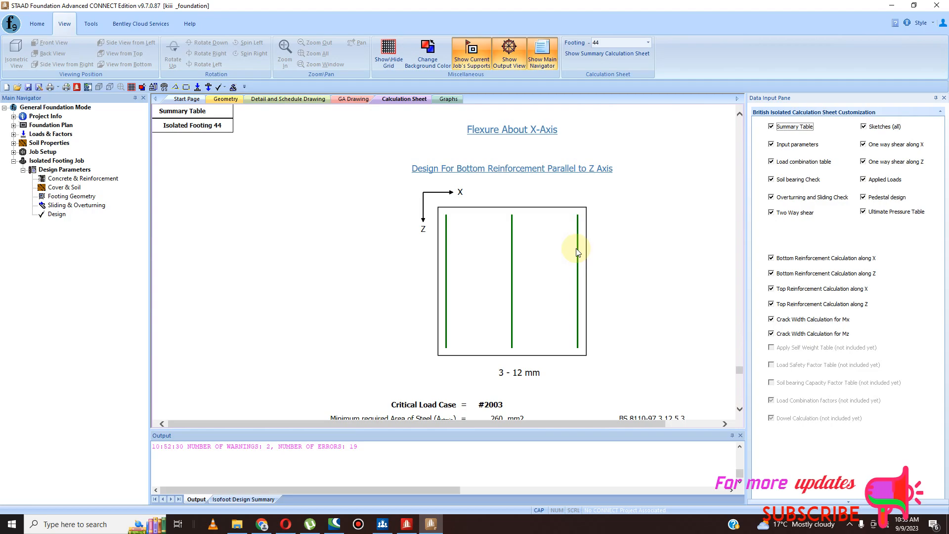
scroll(577, 252, down, 3)
scroll(578, 251, down, 5)
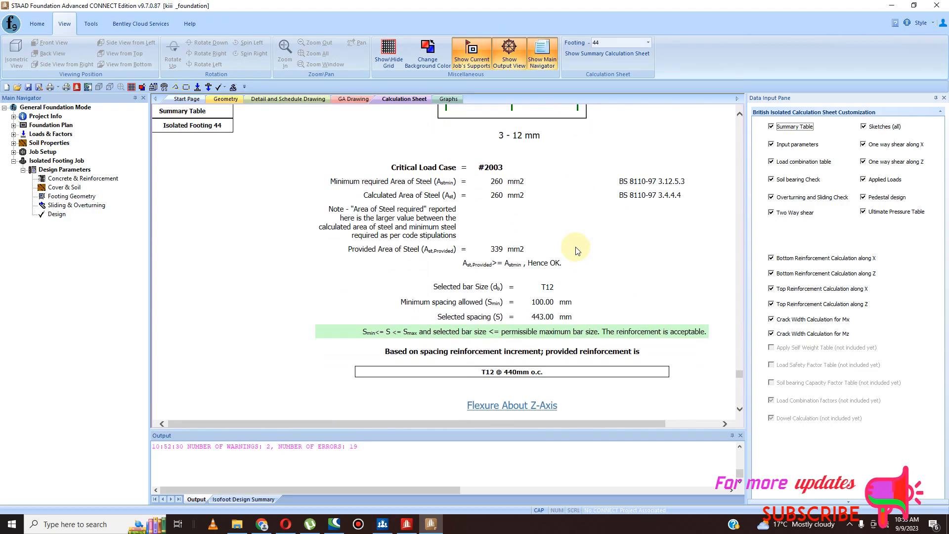
scroll(576, 246, down, 5)
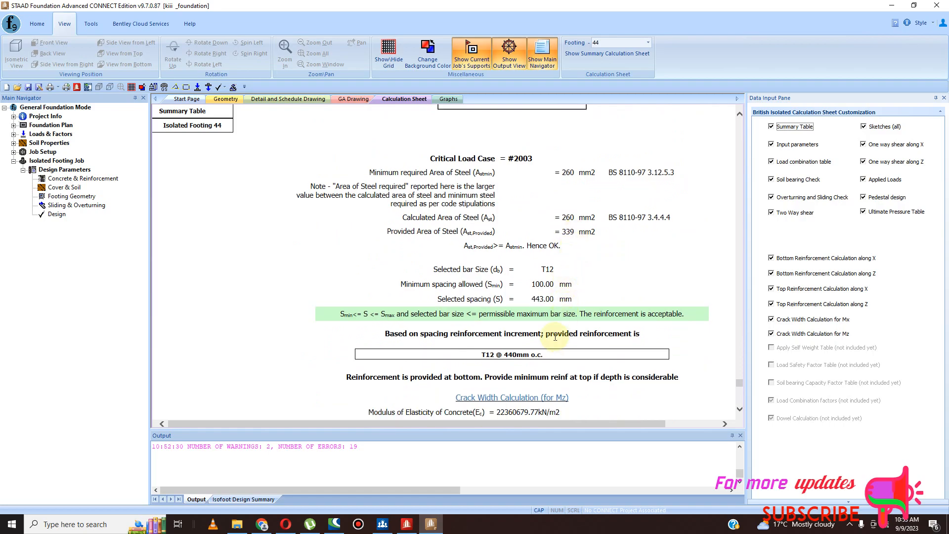
scroll(533, 298, up, 3)
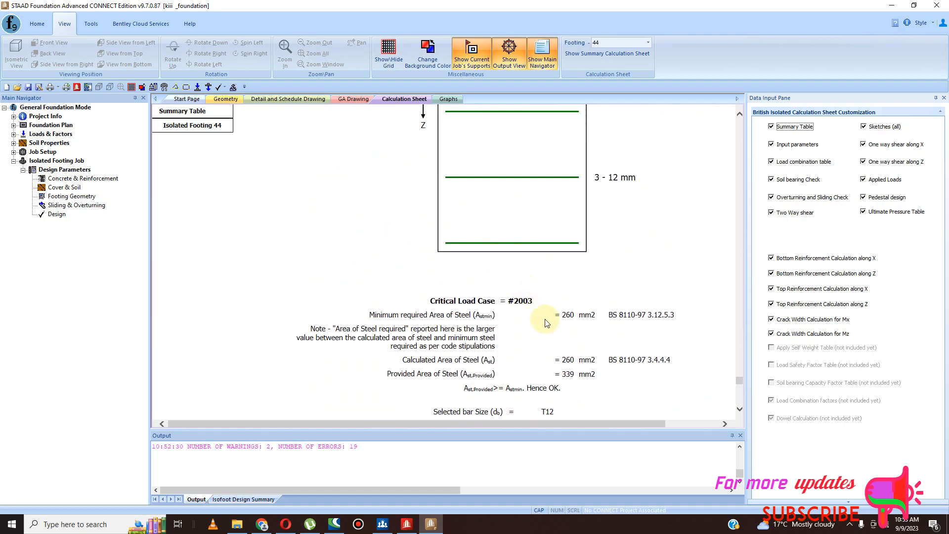
scroll(547, 342, down, 4)
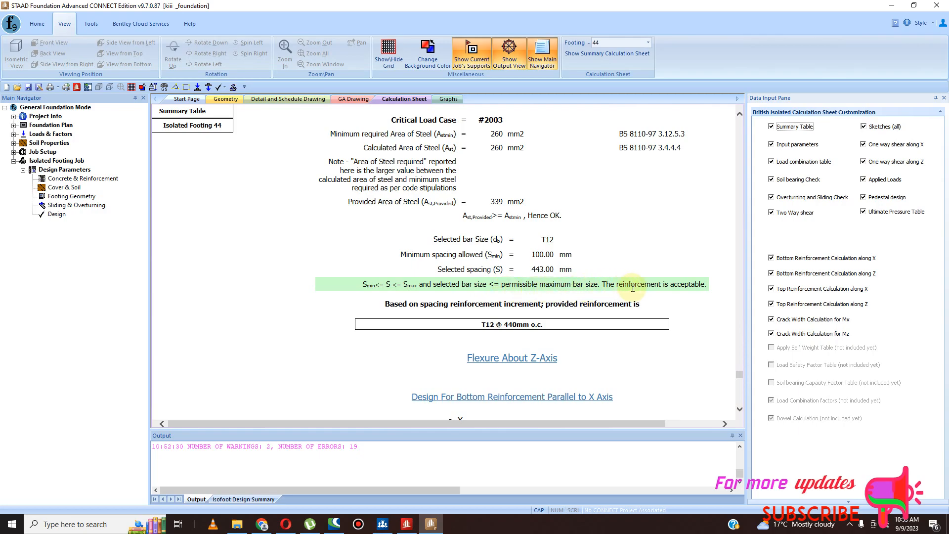
scroll(601, 292, down, 3)
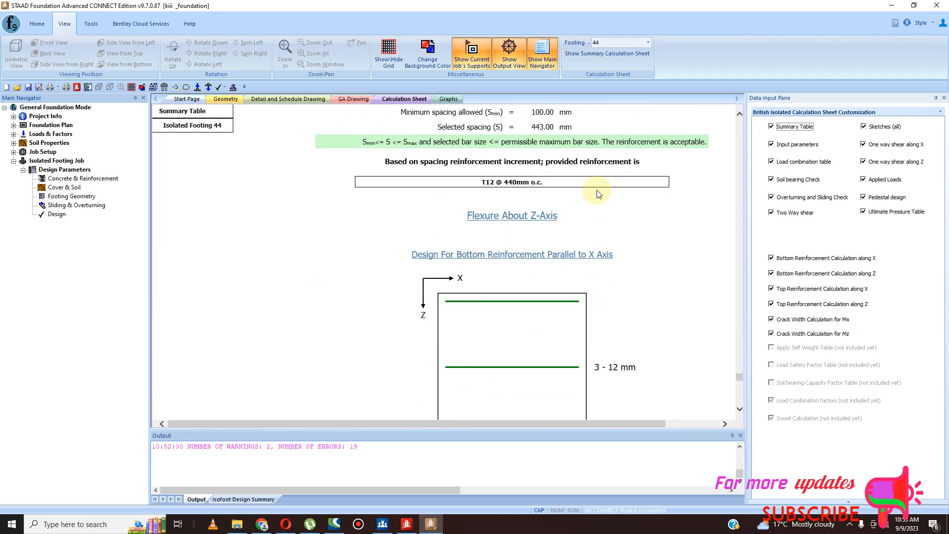
Step: Examine footing 44's reinforcement about the Z axis, crack width calculations for Mz and Mx, and plan and elevation drawing
scroll(529, 237, up, 3)
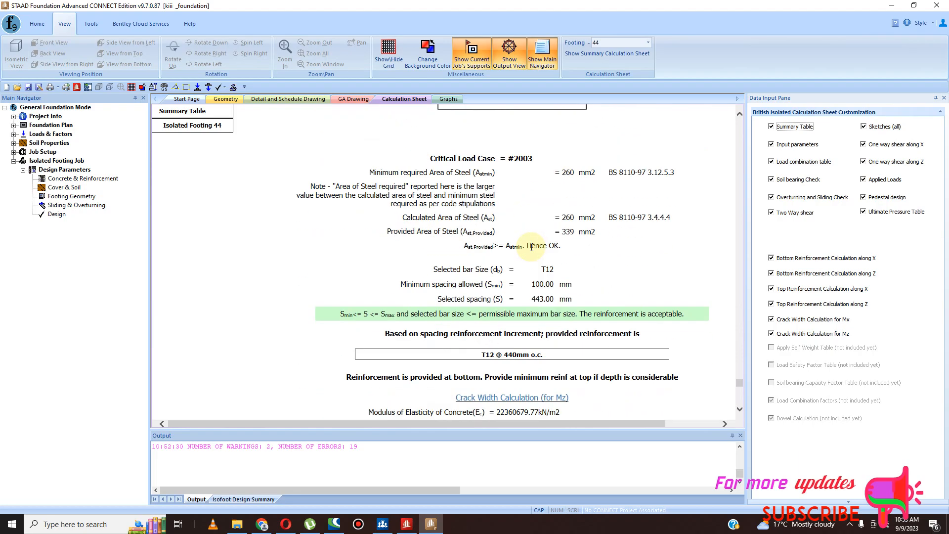
scroll(531, 255, down, 3)
scroll(531, 259, down, 2)
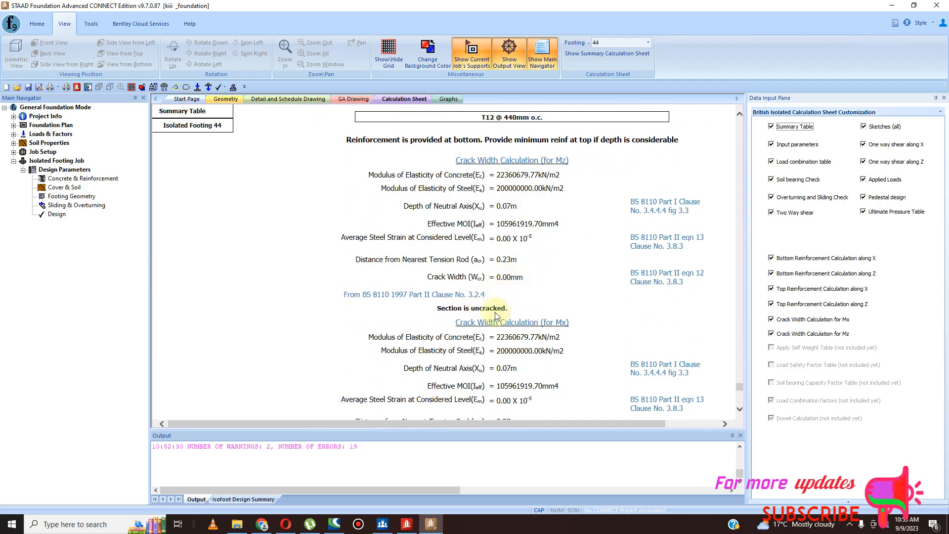
scroll(511, 295, down, 2)
scroll(511, 294, down, 1)
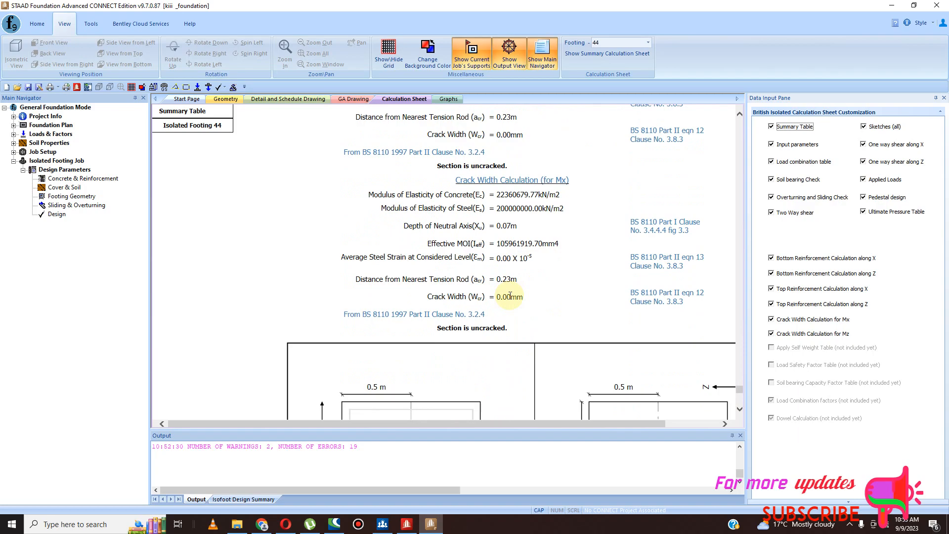
scroll(510, 297, down, 10)
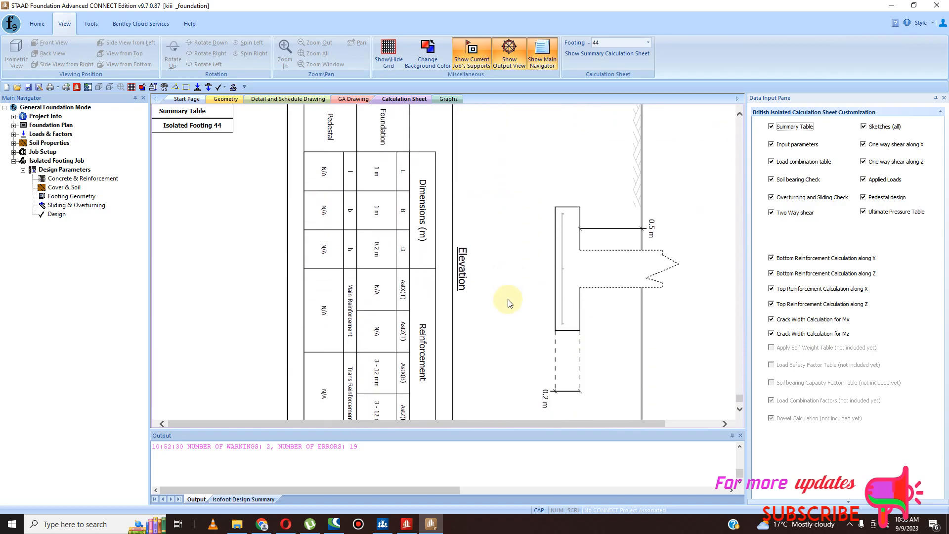
scroll(514, 307, up, 10)
scroll(514, 305, down, 10)
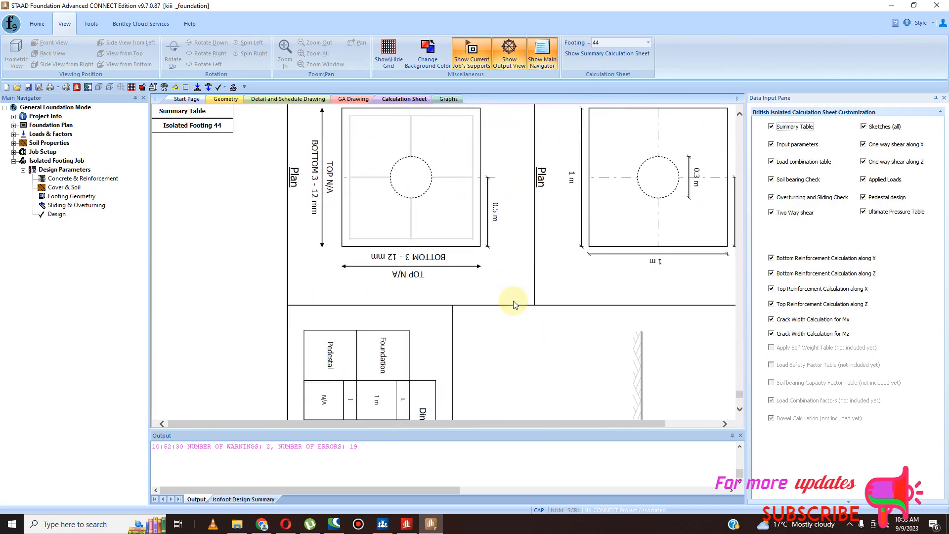
Step: Go back through footing 44's maximum bar size and punching shear calculations, returning to the load case safety factor table
scroll(512, 305, up, 15)
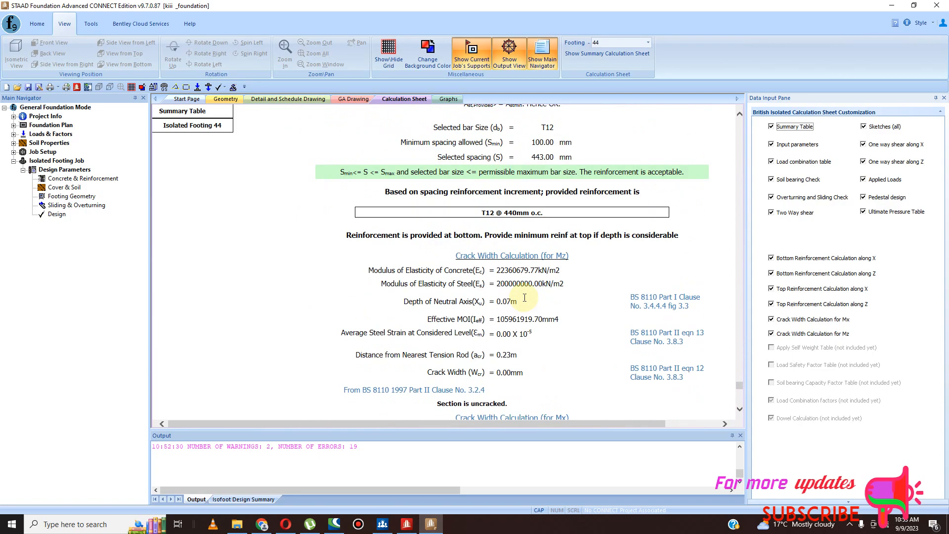
scroll(514, 309, up, 10)
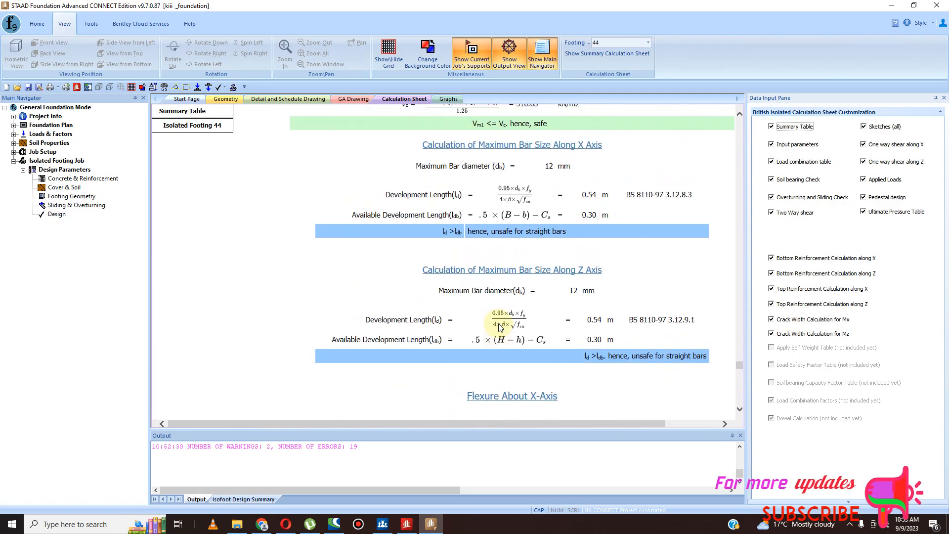
click(272, 445)
click(314, 447)
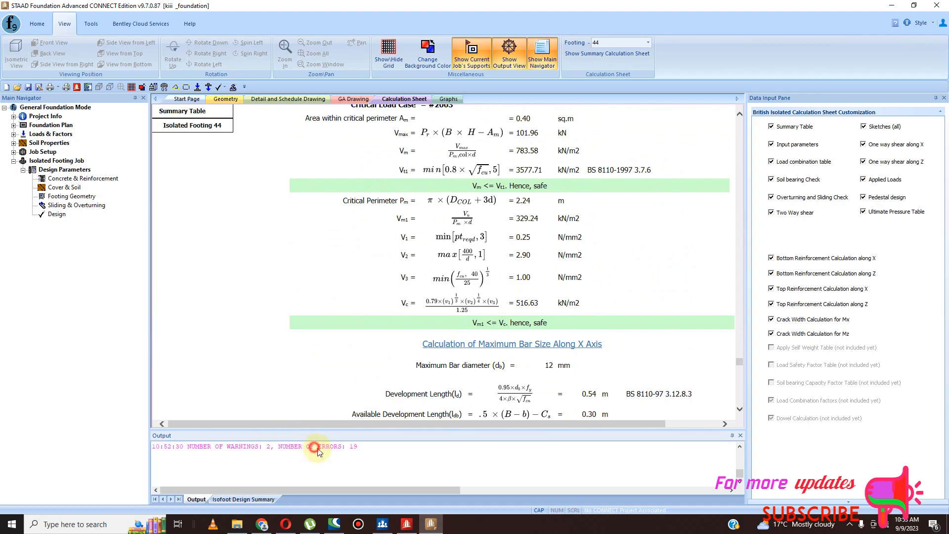
drag(742, 363, 740, 283)
Step: Open the calculation sheet for isolated footing 82 and review its summary, elevation and plan sketches, footing geometry and column dimensions
click(648, 42)
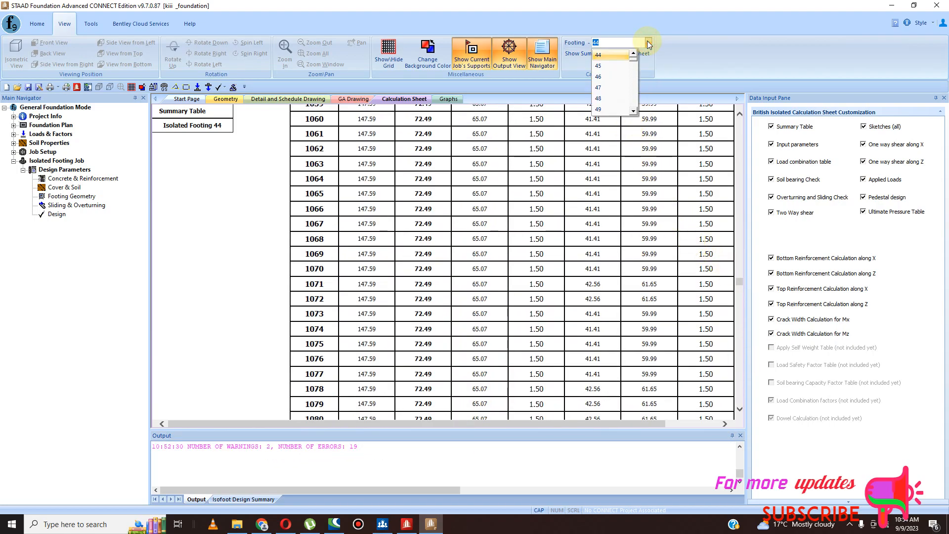
drag(635, 59, 638, 107)
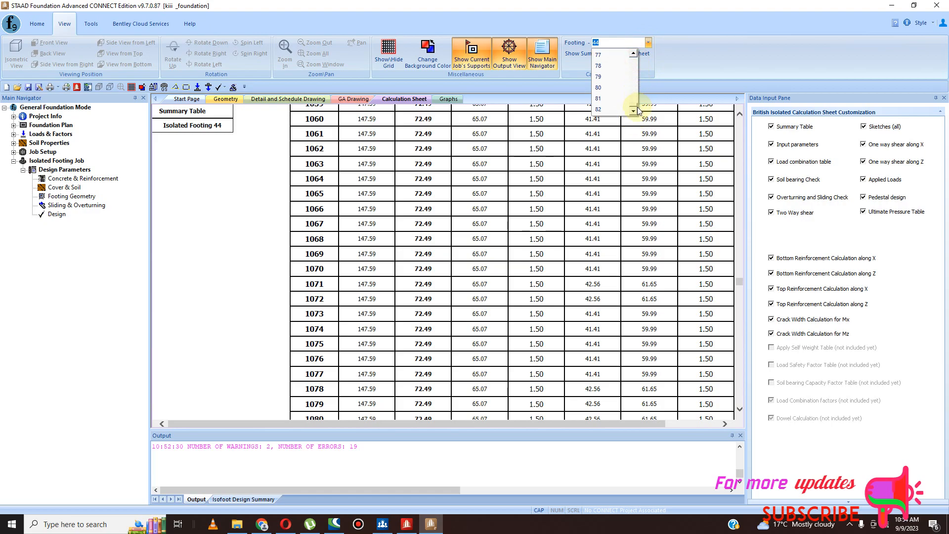
click(609, 106)
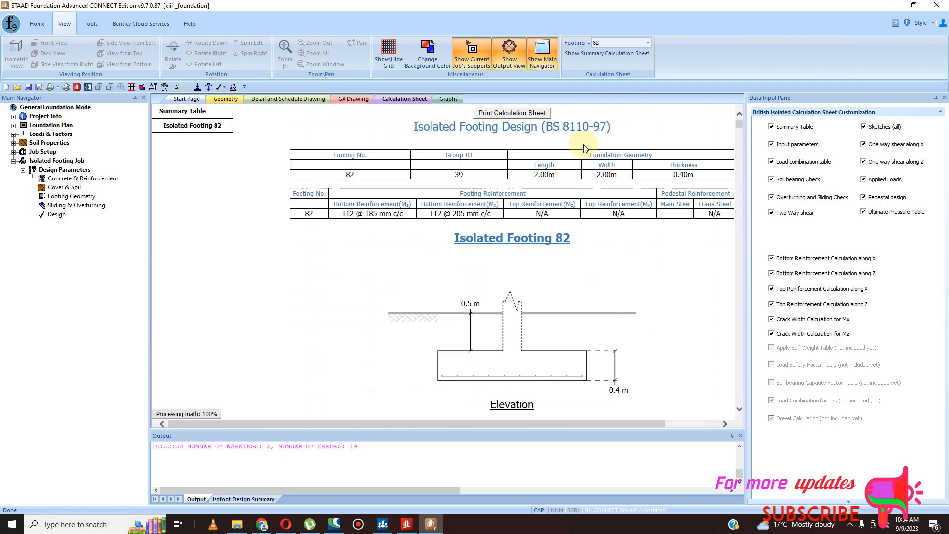
scroll(459, 233, down, 3)
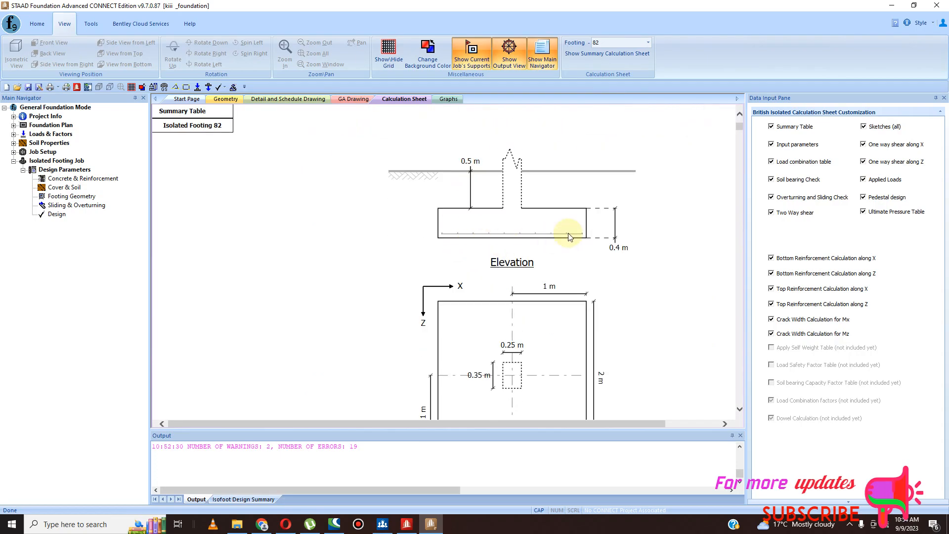
scroll(571, 250, down, 3)
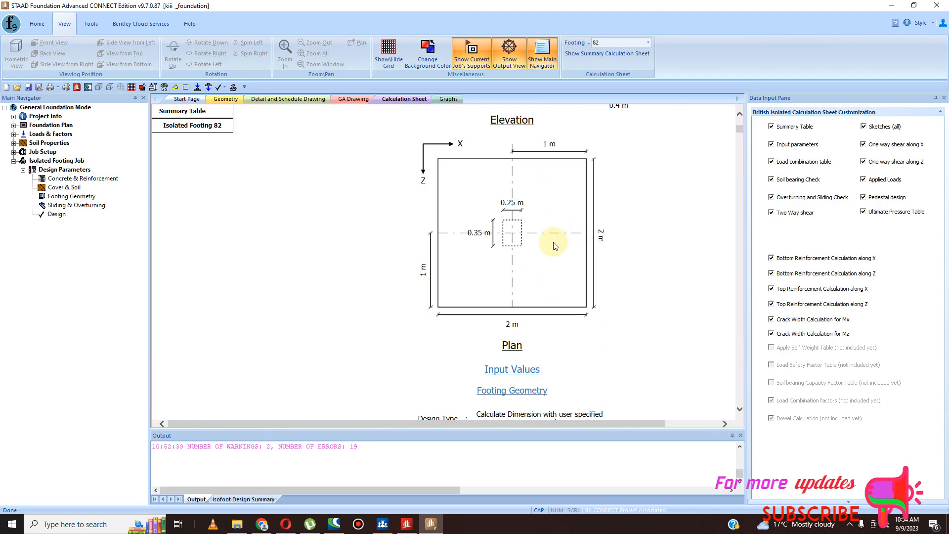
scroll(550, 254, down, 2)
scroll(544, 267, down, 2)
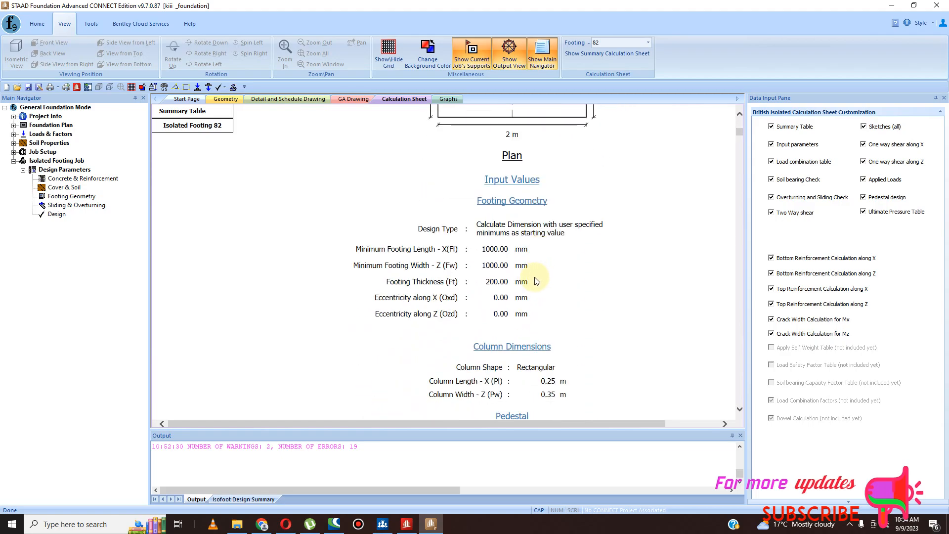
scroll(528, 279, down, 2)
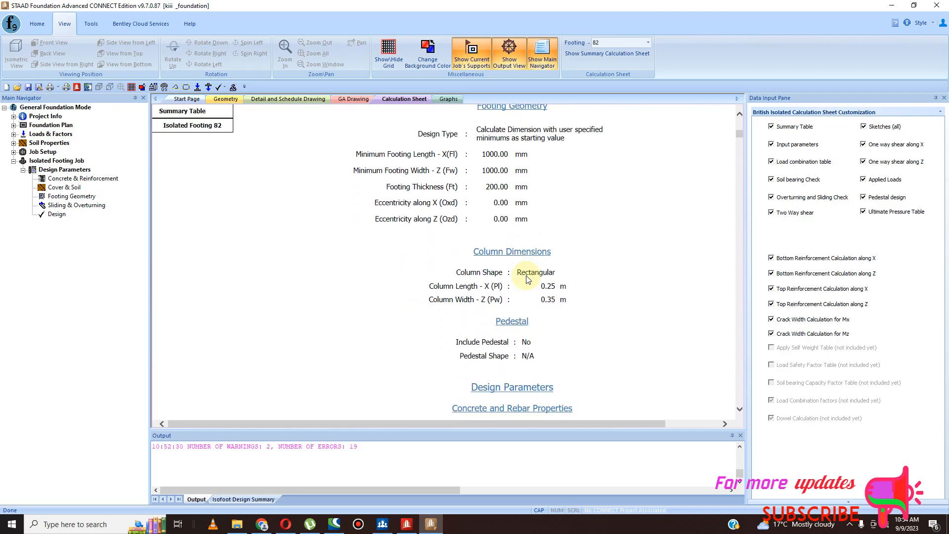
Step: Review footing 82's design parameters, load combinations, applied column loads and adjusted gross pressures at the four corners
scroll(528, 280, down, 8)
scroll(528, 280, down, 15)
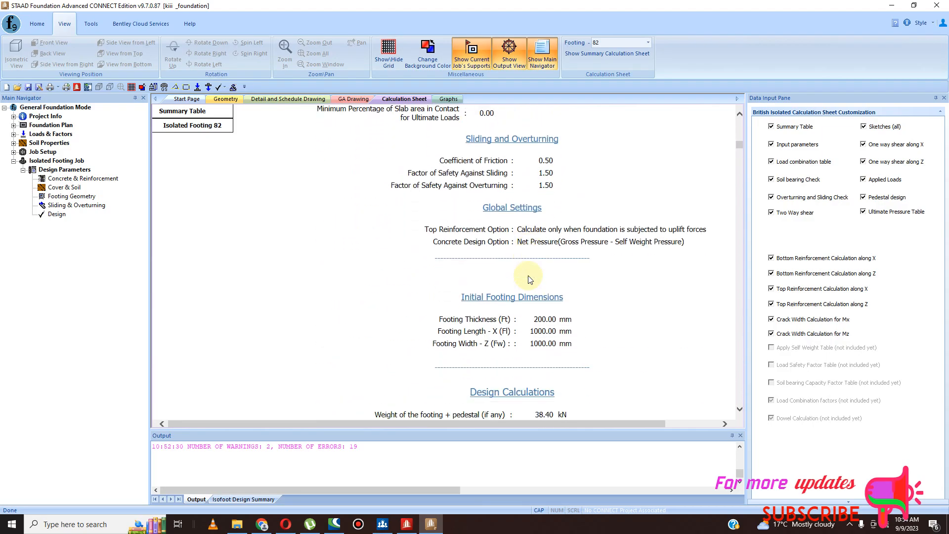
scroll(528, 280, down, 12)
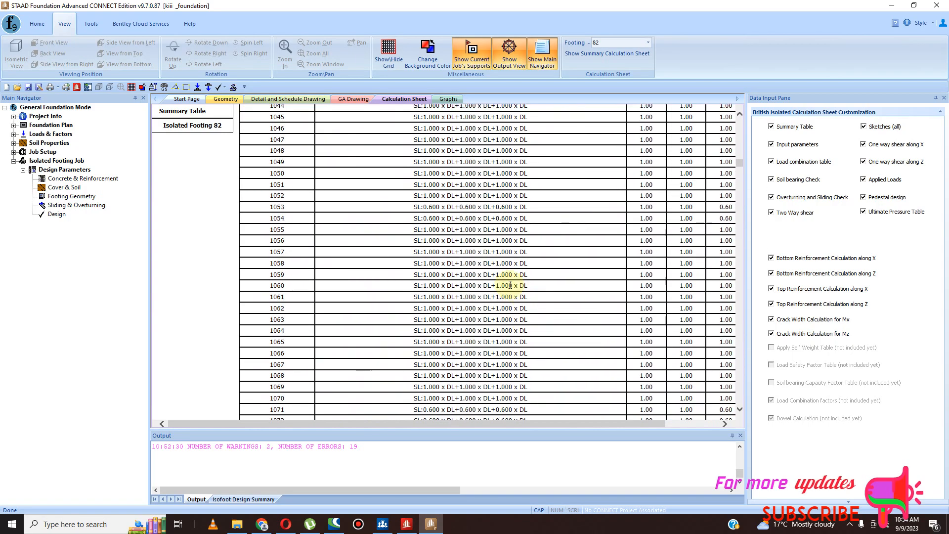
scroll(516, 310, down, 15)
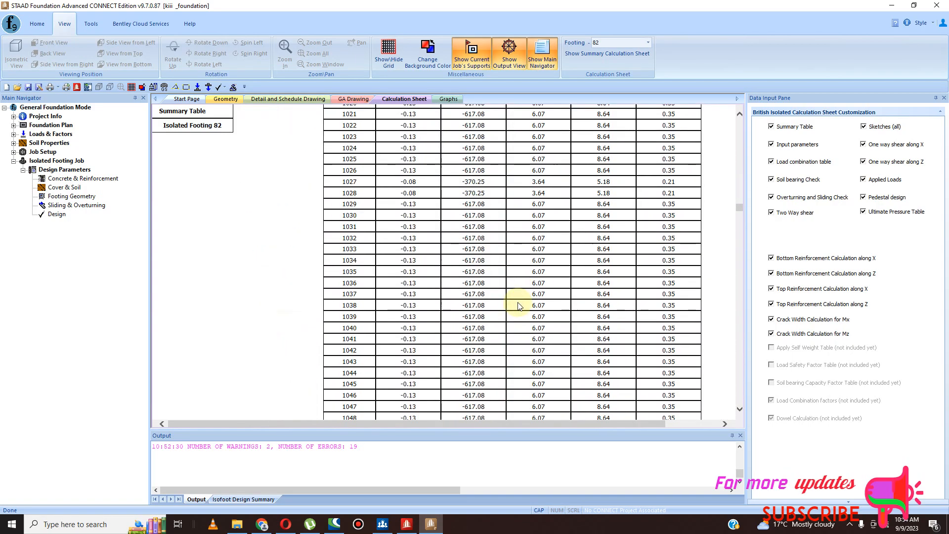
scroll(520, 315, down, 12)
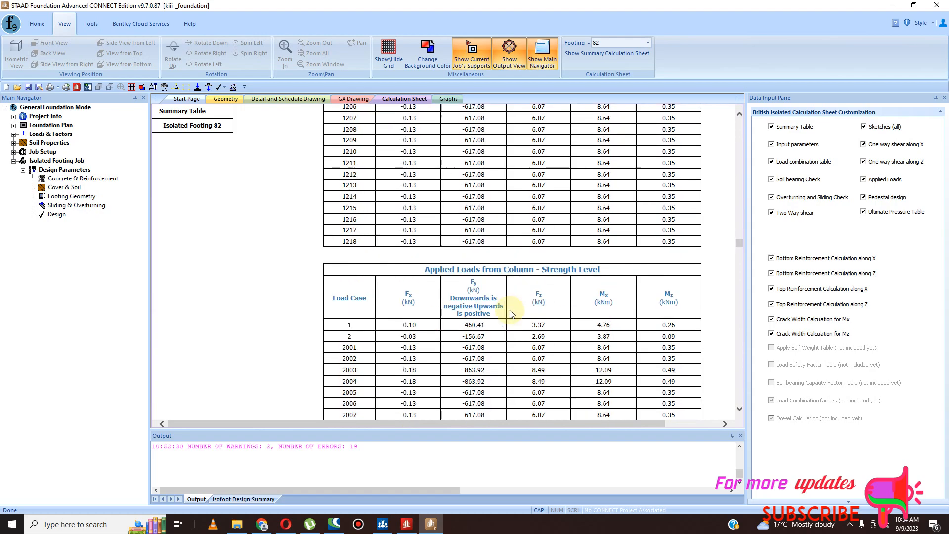
scroll(511, 307, down, 15)
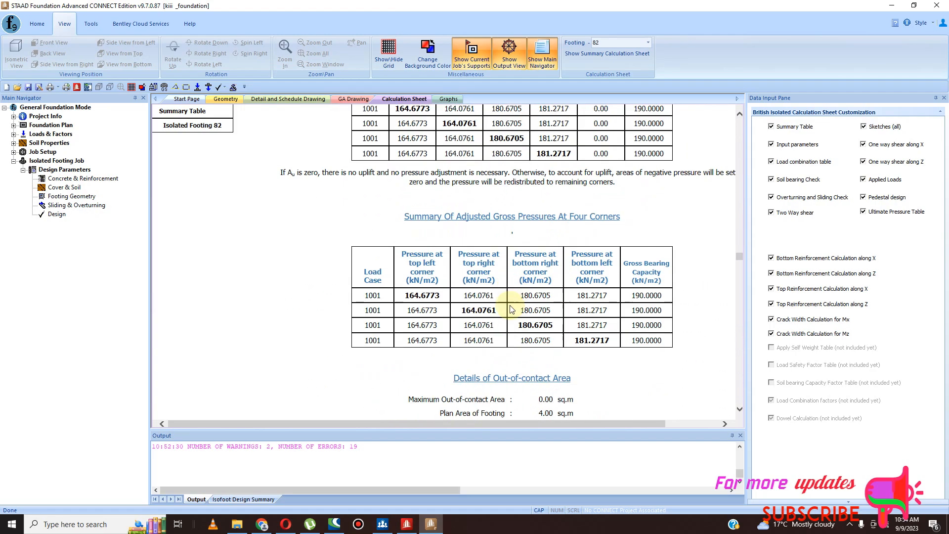
Step: Examine footing 82's out-of-contact area, stability check and governing safety factors for sliding and overturning
scroll(516, 307, up, 6)
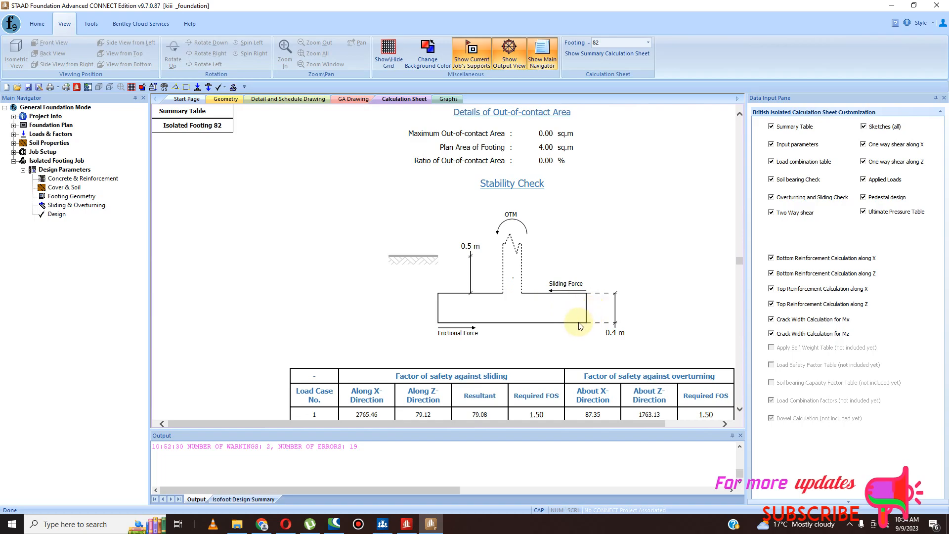
scroll(549, 329, down, 20)
scroll(519, 331, down, 20)
scroll(514, 317, up, 3)
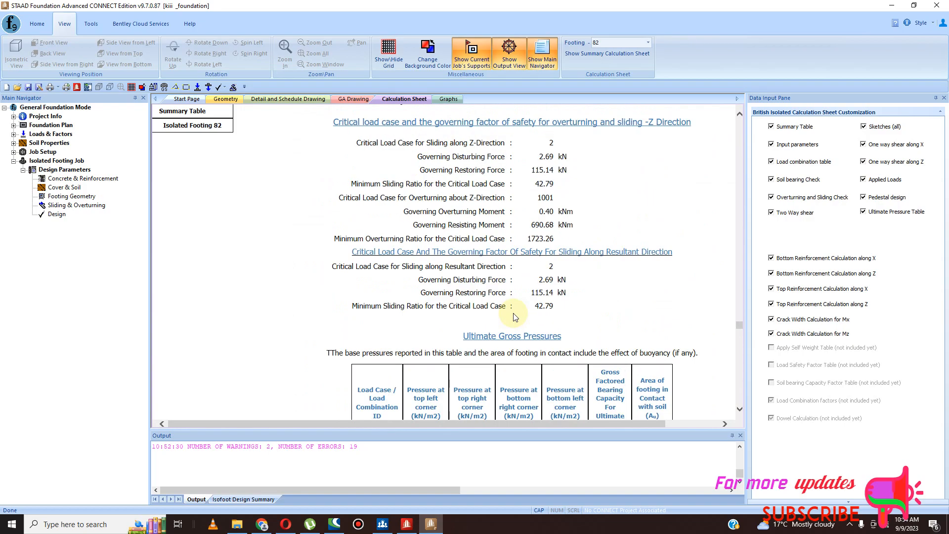
Step: Examine footing 82's moment check, one-way shear calculations in the YZ and XY planes, and punching shear check
scroll(514, 317, down, 20)
scroll(514, 316, up, 5)
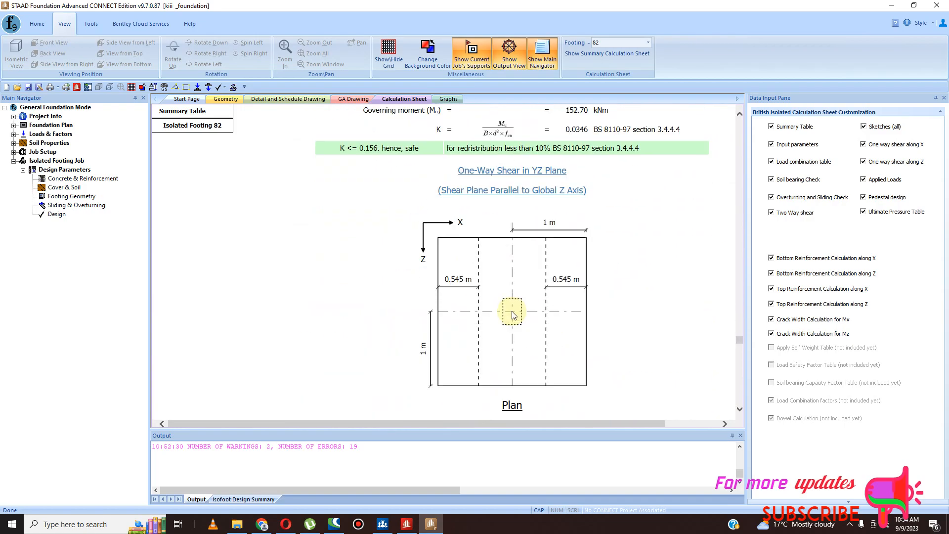
scroll(514, 315, down, 10)
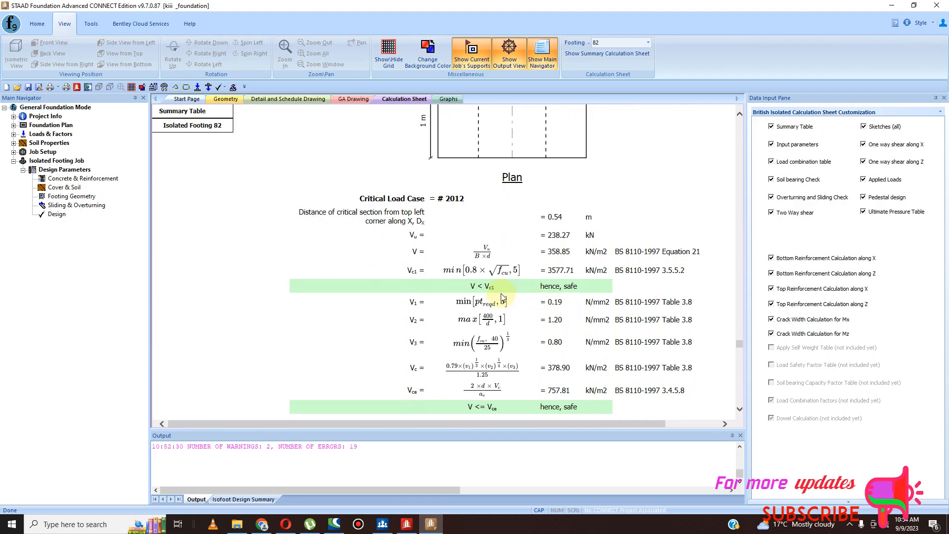
scroll(511, 296, down, 3)
scroll(512, 296, up, 3)
scroll(509, 287, down, 3)
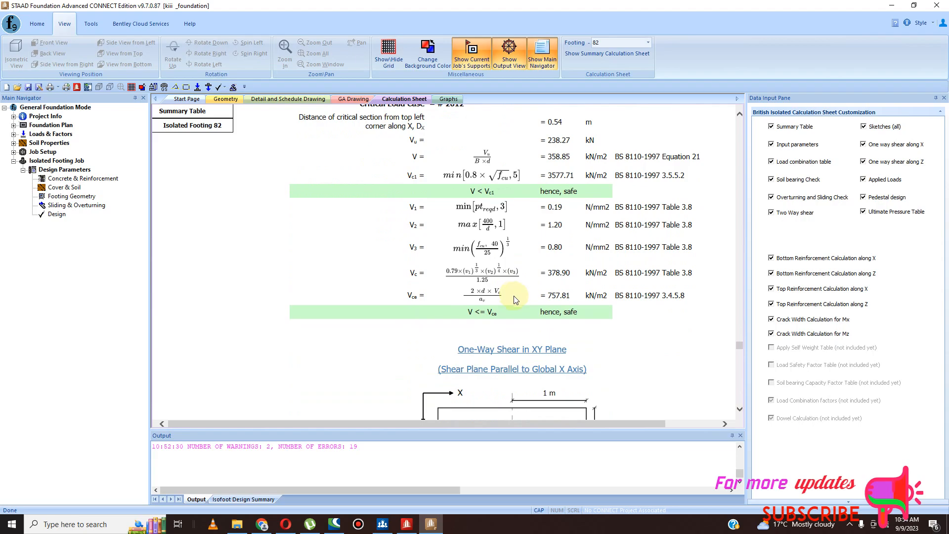
scroll(558, 320, down, 7)
scroll(557, 321, down, 8)
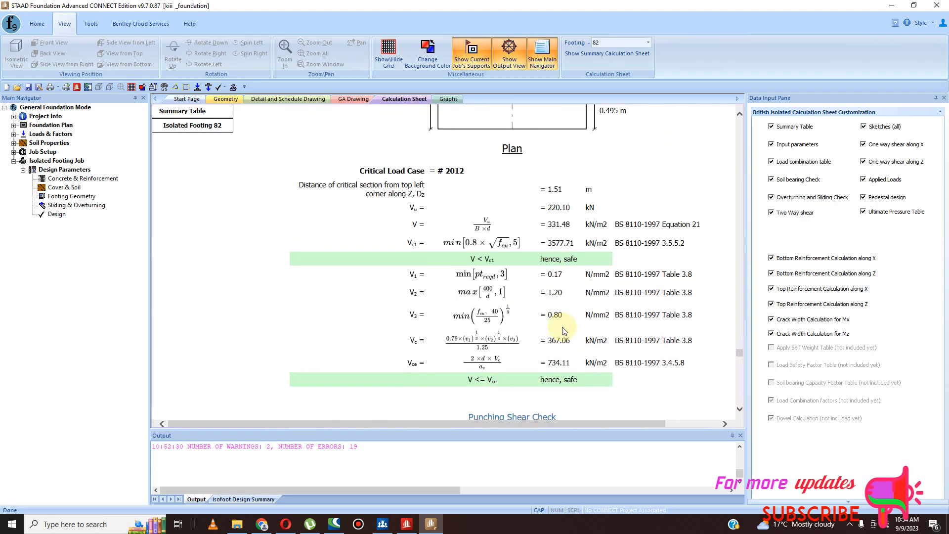
scroll(562, 247, down, 5)
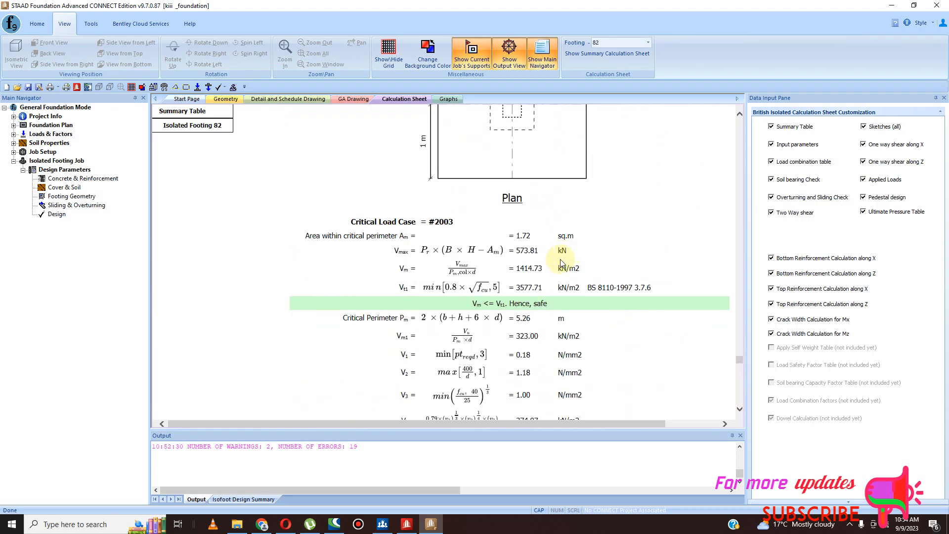
scroll(536, 275, up, 8)
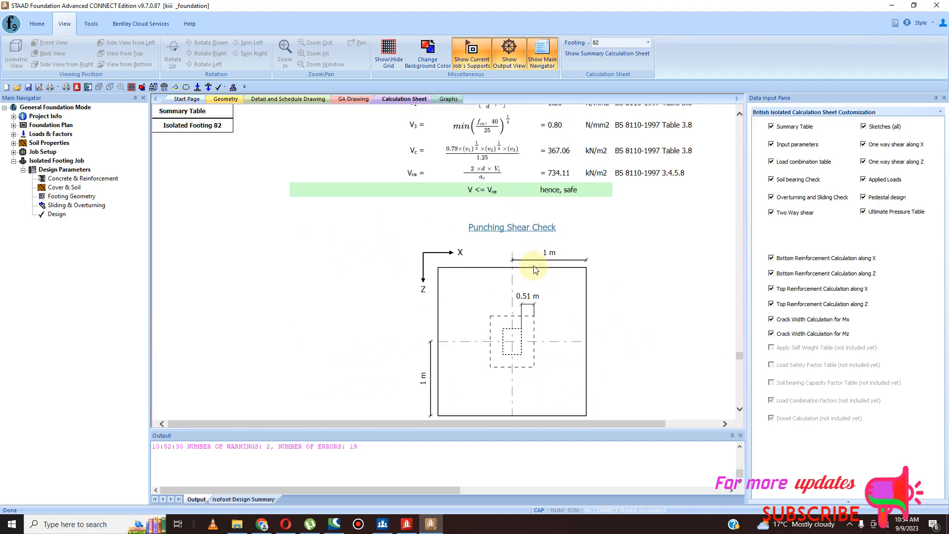
Step: Check footing 82's maximum bar size calculations along the X and Z axes, comparing required and available development lengths
scroll(567, 251, down, 16)
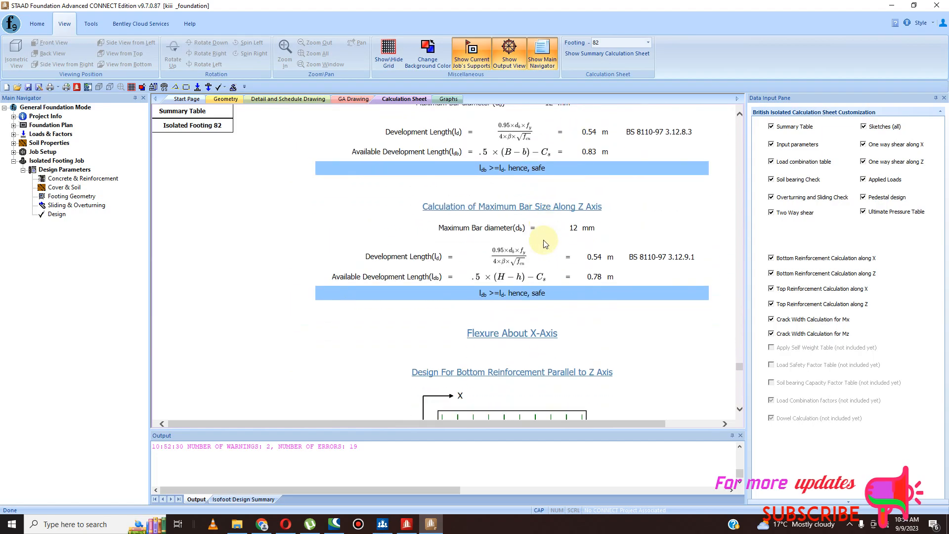
scroll(540, 271, up, 6)
scroll(542, 274, down, 10)
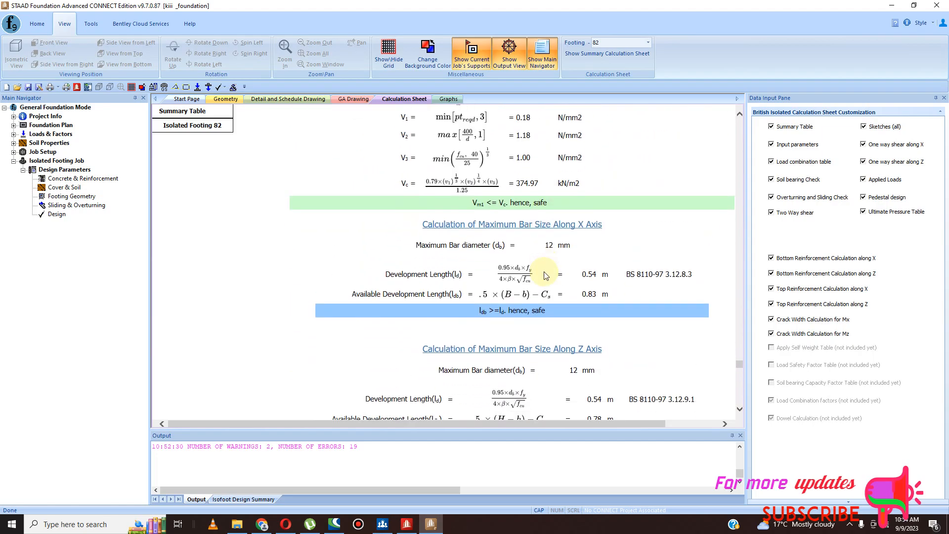
Step: Examine footing 82's flexure design about the X and Z axes, comparing required and provided bottom steel areas and bar spacing
scroll(547, 271, down, 11)
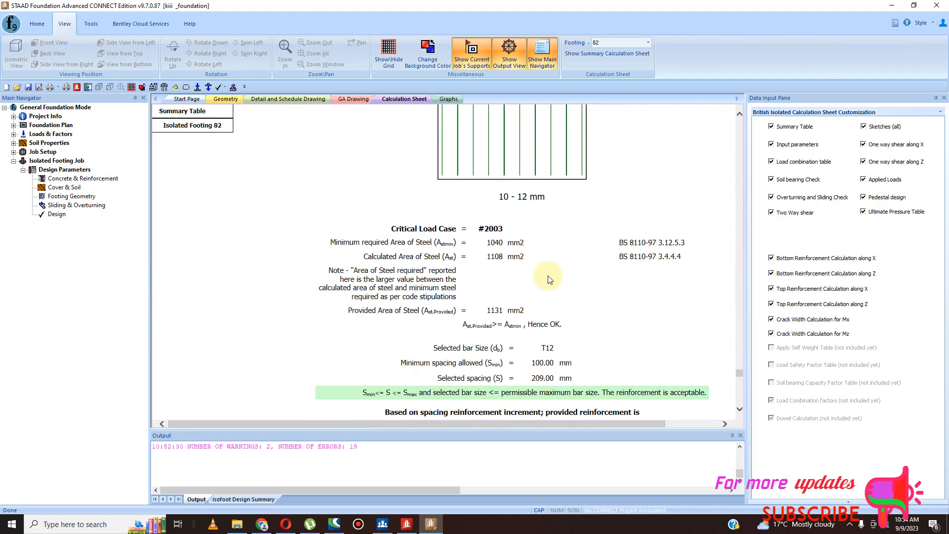
scroll(548, 271, up, 6)
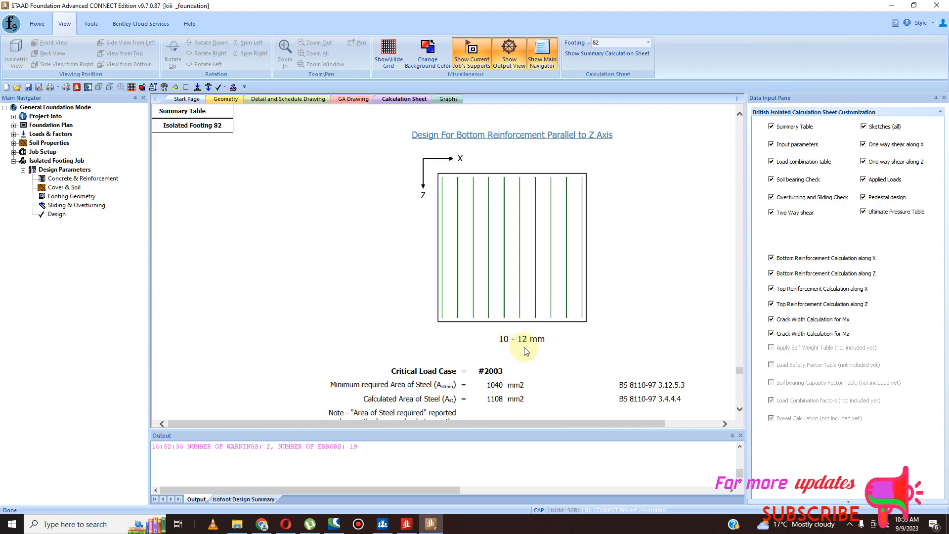
scroll(537, 342, up, 1)
scroll(544, 344, down, 8)
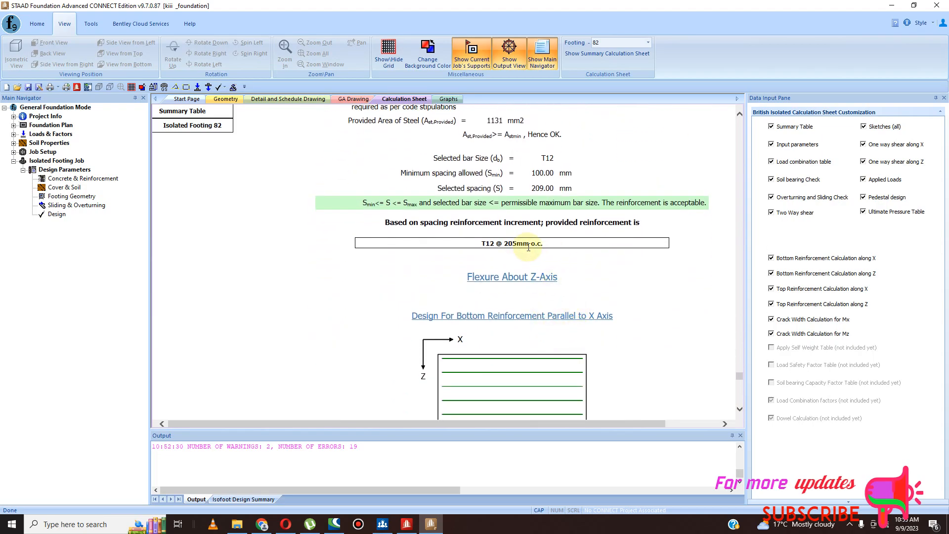
scroll(539, 260, down, 6)
scroll(537, 266, down, 2)
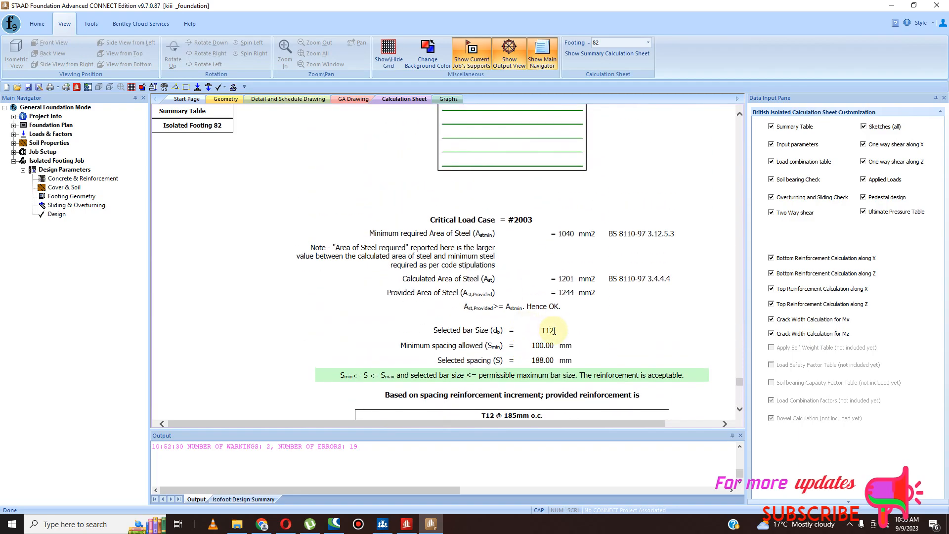
scroll(556, 326, down, 2)
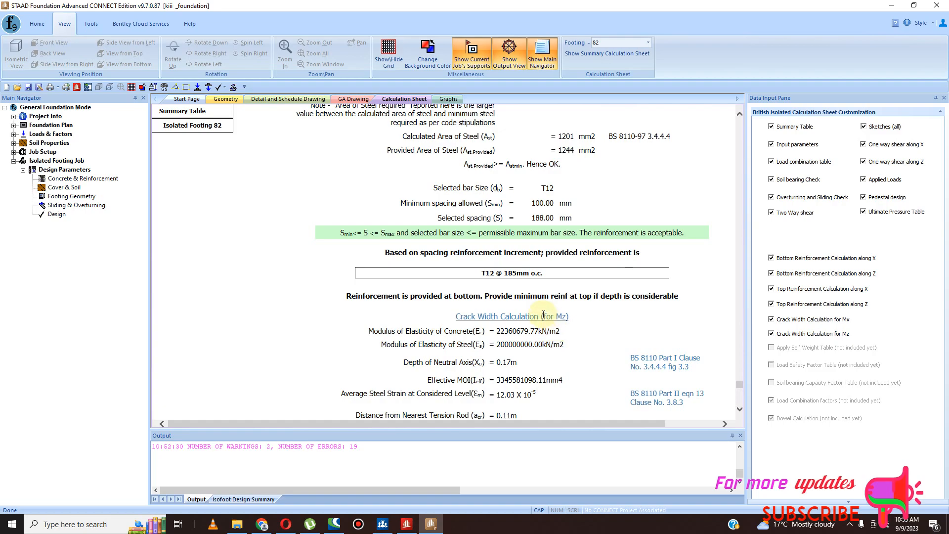
Step: Examine footing 82's provided reinforcement, its crack width calculations for Mz and Mx, and the plan and elevation sketches
scroll(535, 297, up, 2)
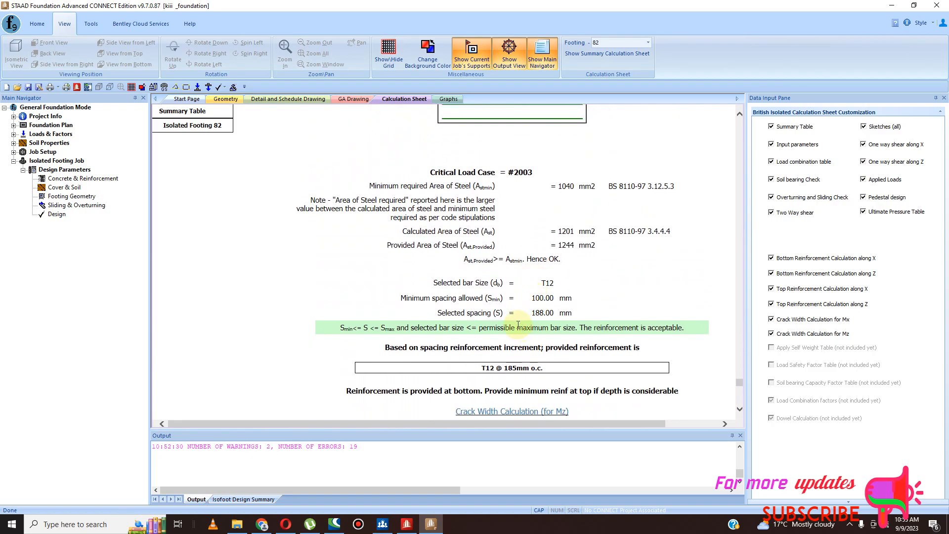
scroll(559, 323, down, 12)
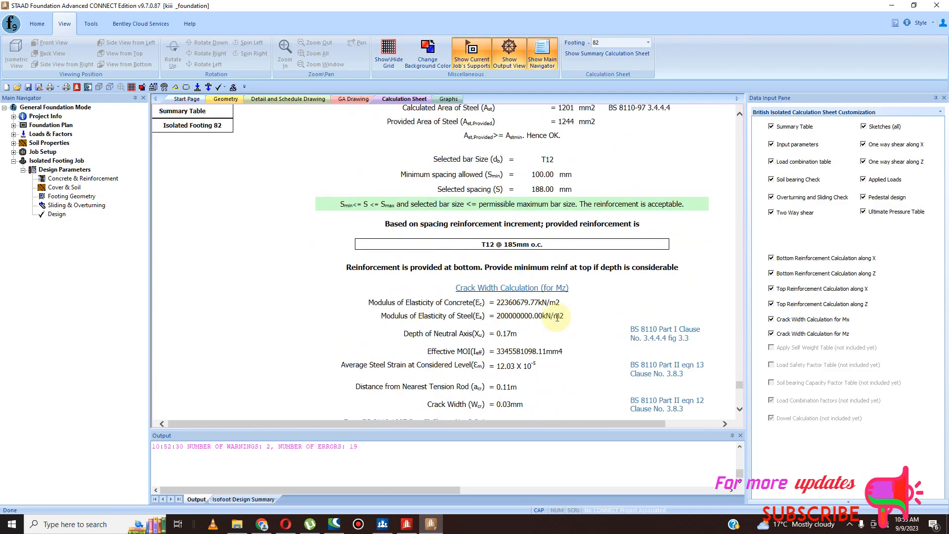
scroll(554, 321, down, 5)
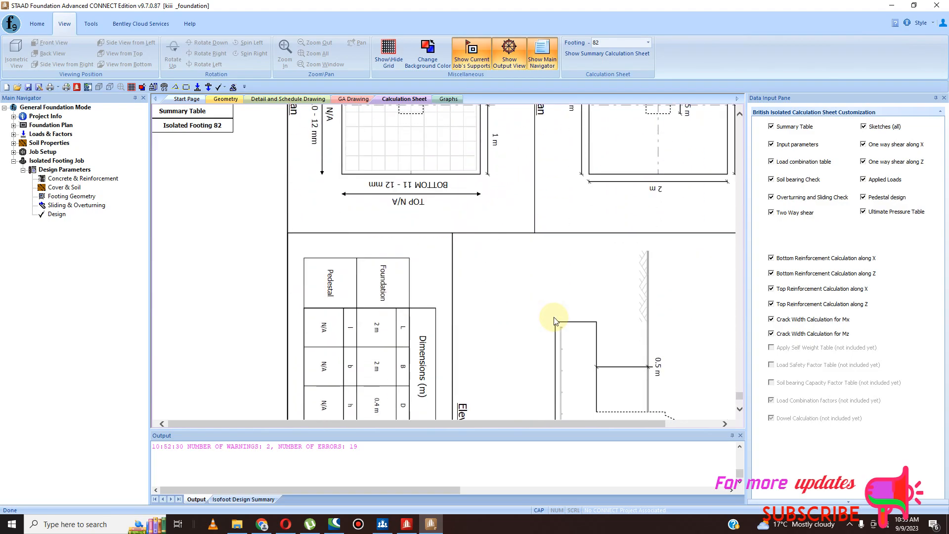
scroll(553, 316, down, 5)
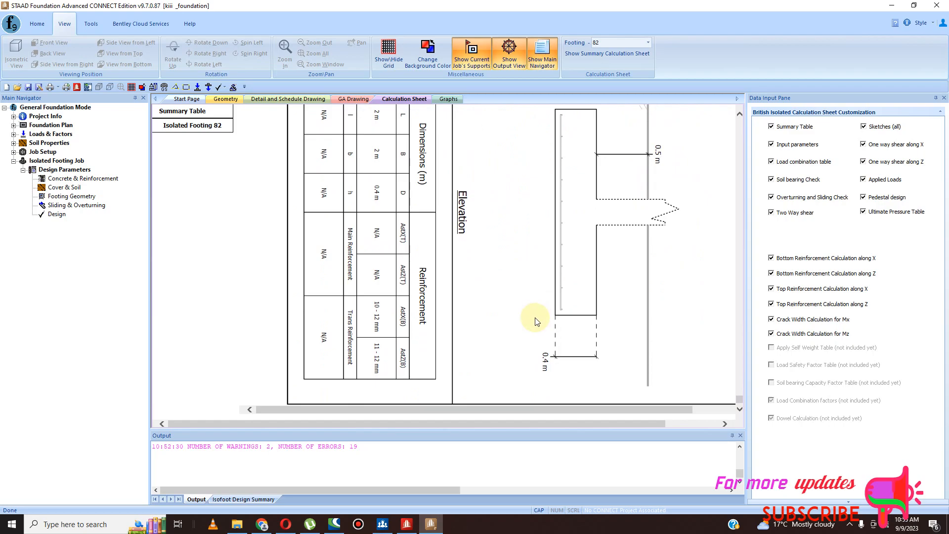
scroll(538, 318, up, 10)
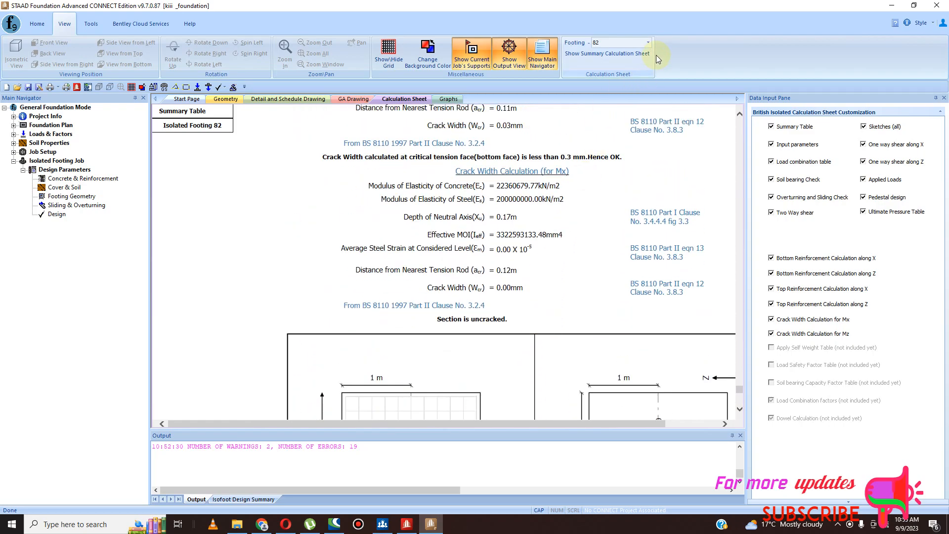
Step: Show the calculation sheet for footing 60 and examine it through to the elevation sketch and reinforcement table
click(648, 42)
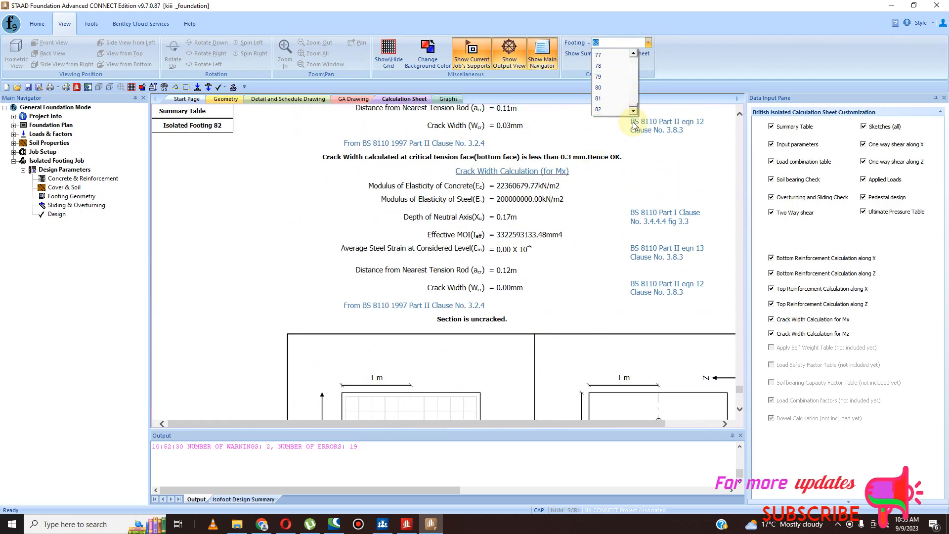
scroll(636, 107, up, 2)
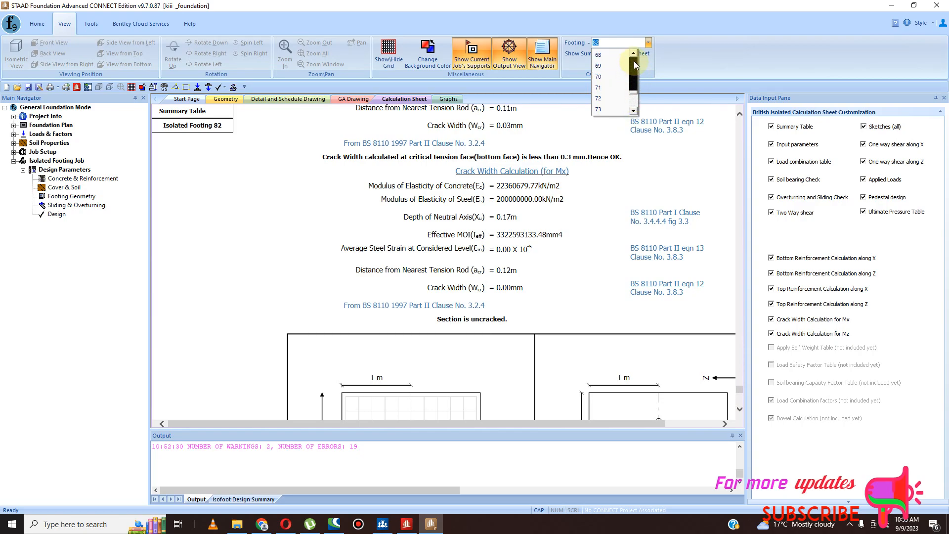
scroll(628, 72, up, 4)
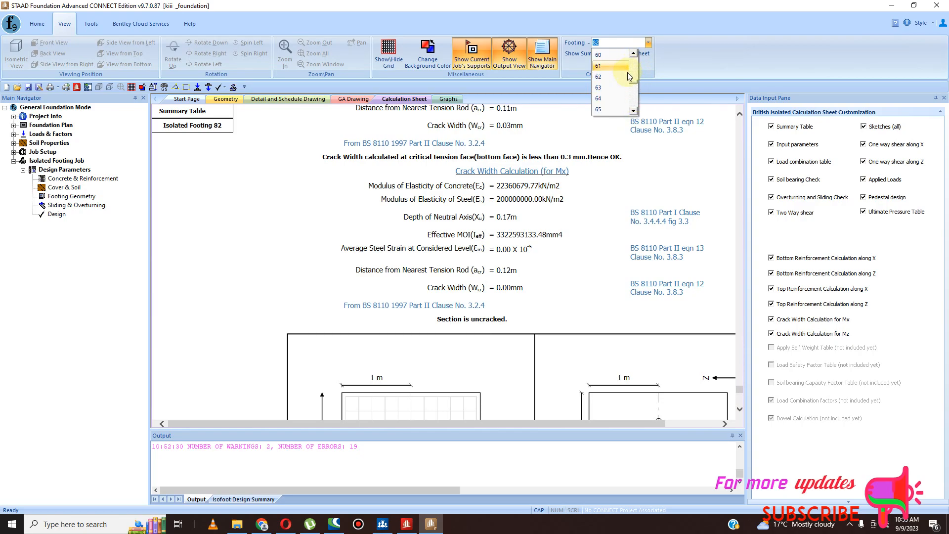
click(597, 55)
scroll(557, 218, down, 15)
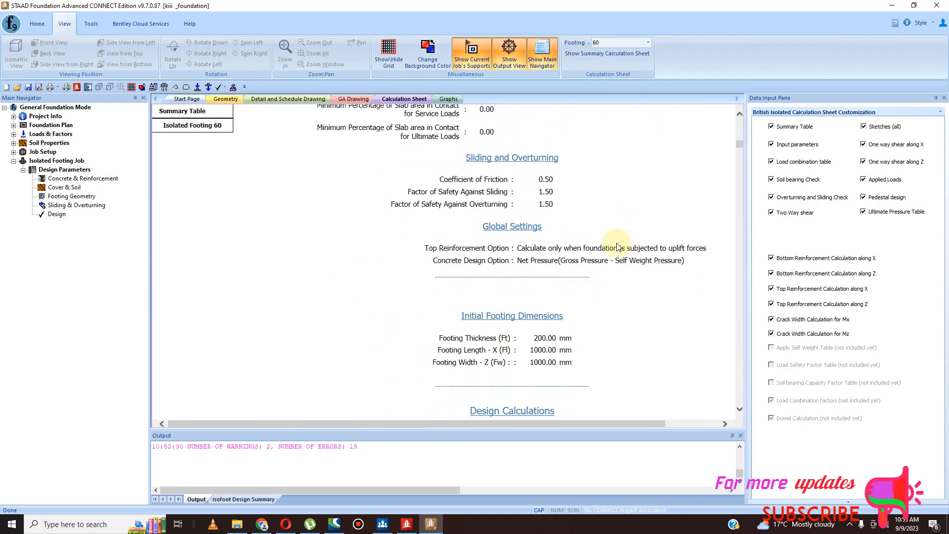
scroll(617, 243, down, 7)
mouse_move(740, 150)
mouse_down()
mouse_move(729, 382)
mouse_move(732, 359)
mouse_move(727, 377)
mouse_move(724, 370)
mouse_up()
scroll(673, 315, down, 10)
scroll(662, 323, down, 10)
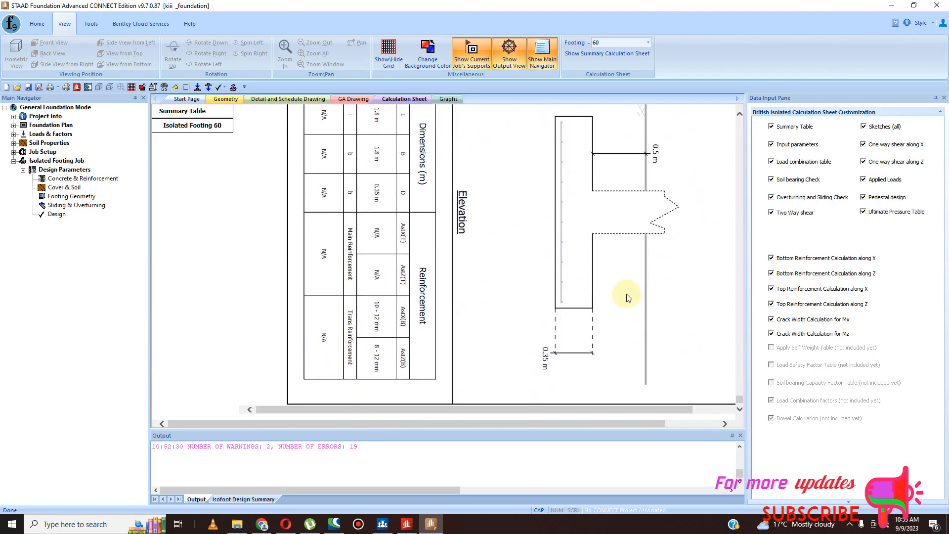
Step: Display the general arrangement drawing and inspect the footing layout and schedule table
click(348, 99)
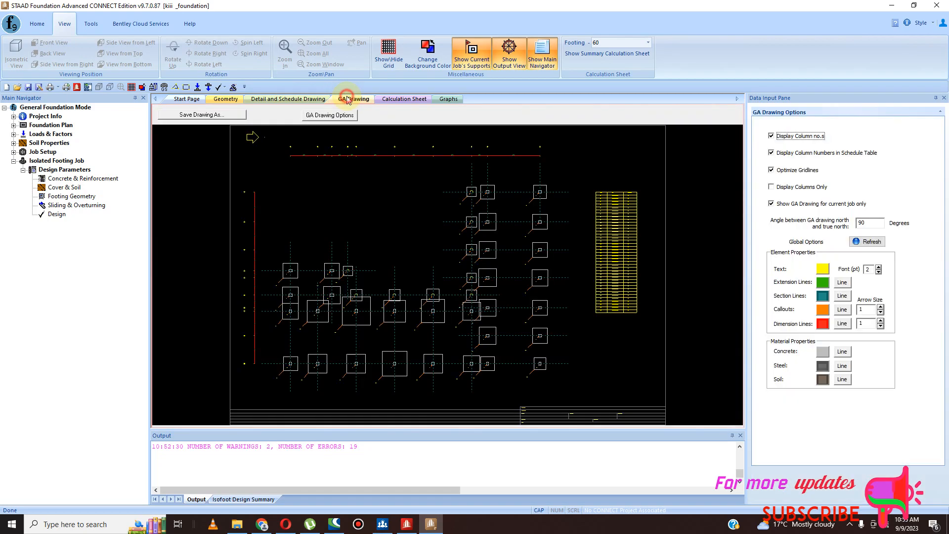
scroll(409, 245, down, 2)
scroll(394, 289, up, 5)
scroll(470, 224, down, 4)
scroll(561, 173, up, 2)
scroll(508, 208, down, 2)
scroll(460, 280, up, 2)
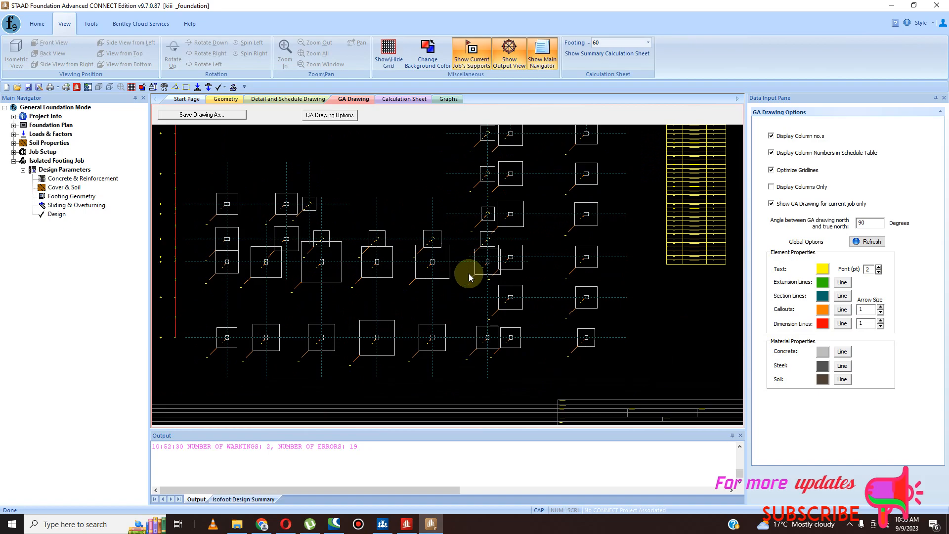
Step: Save the general arrangement drawing to the Desktop as VectorDraw in AutoCAD Drawings R2004 (*.dwg) format
click(209, 118)
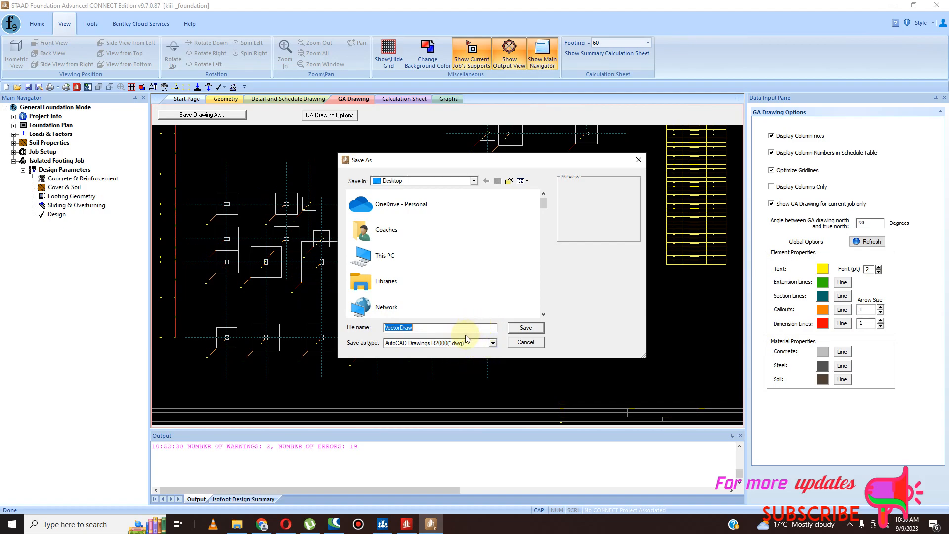
click(492, 343)
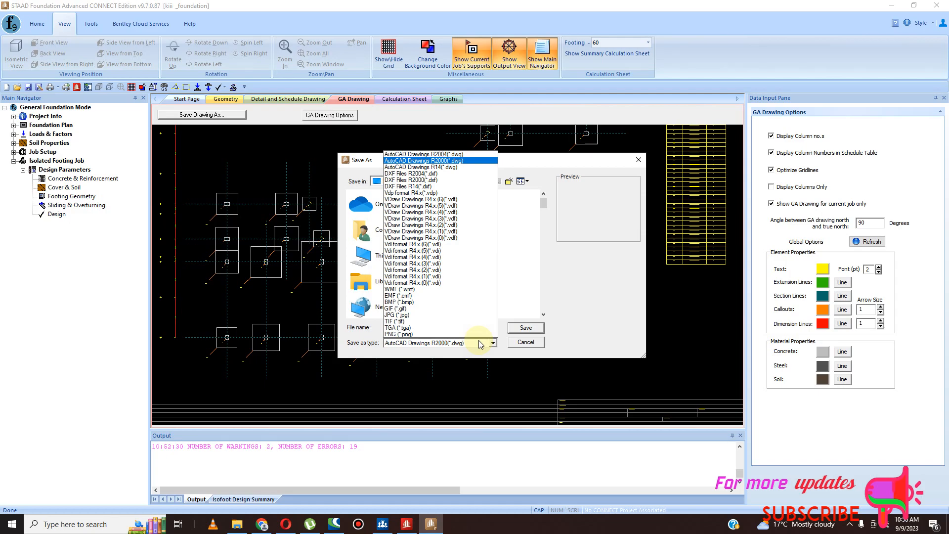
click(442, 156)
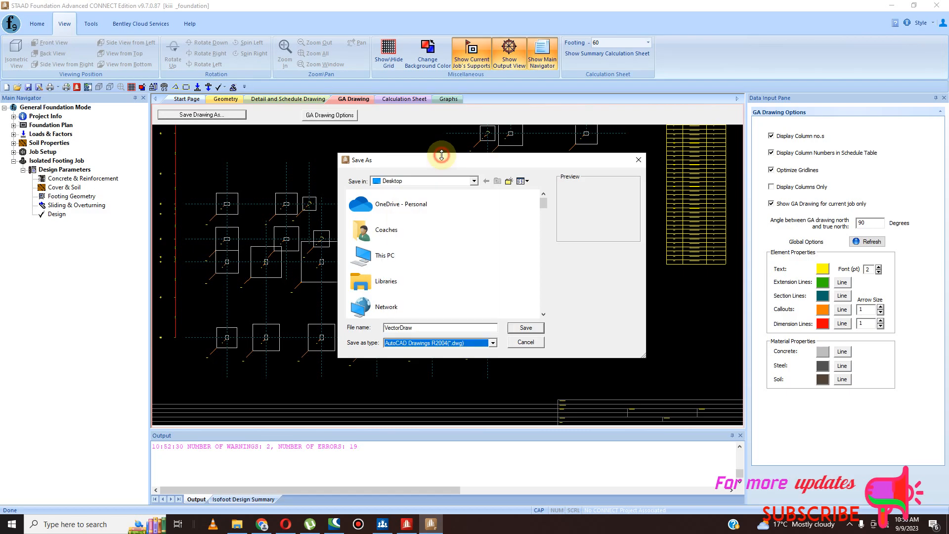
click(493, 343)
click(529, 327)
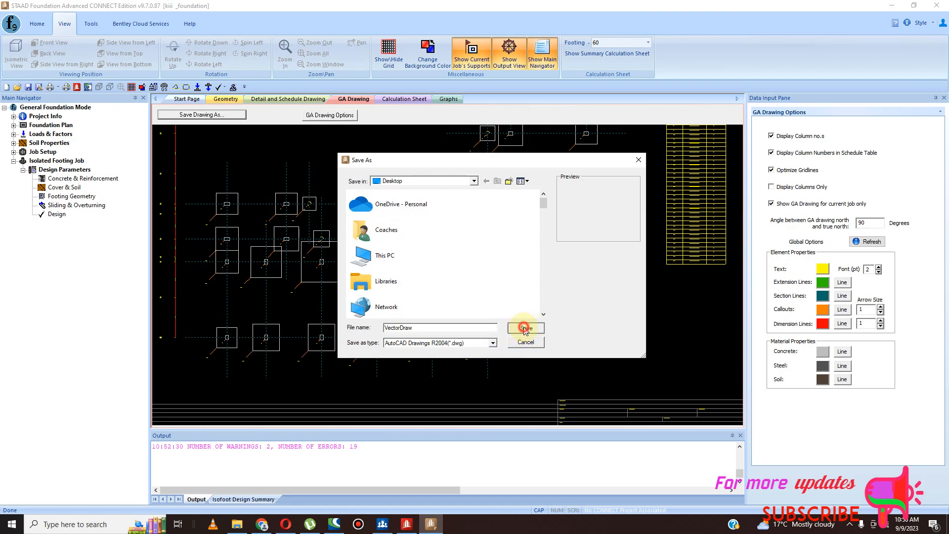
click(523, 329)
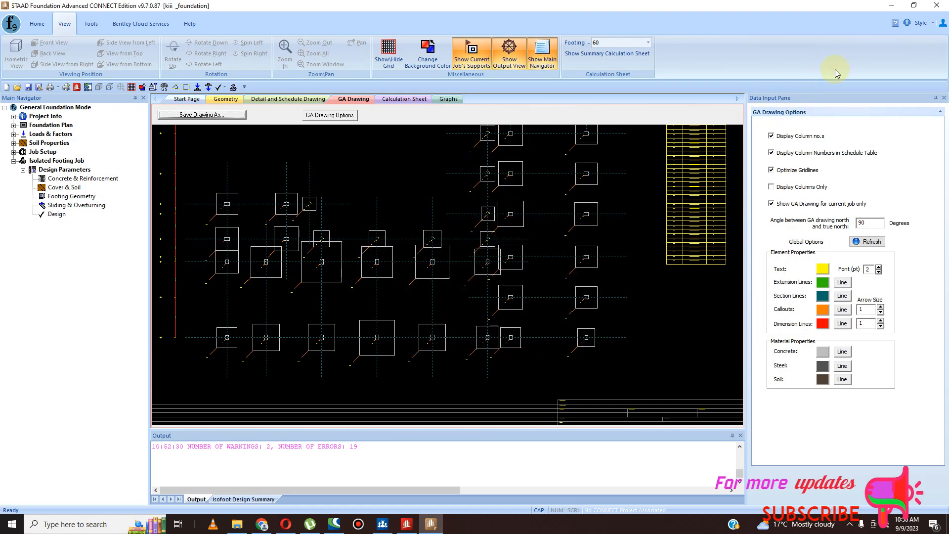
Step: Open the exported VectorDraw drawing from the desktop in AutoCAD, and return to STAAD Foundation Advanced while it loads
click(891, 5)
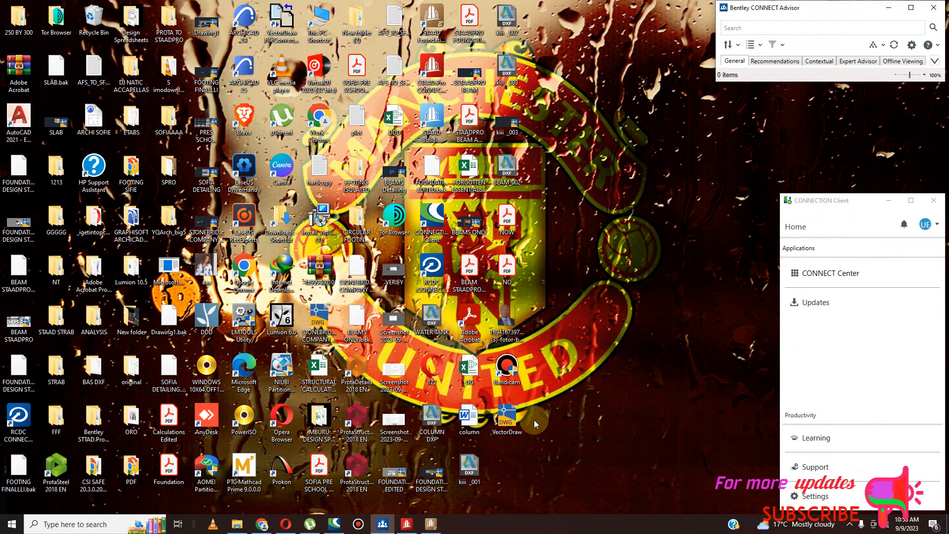
click(516, 421)
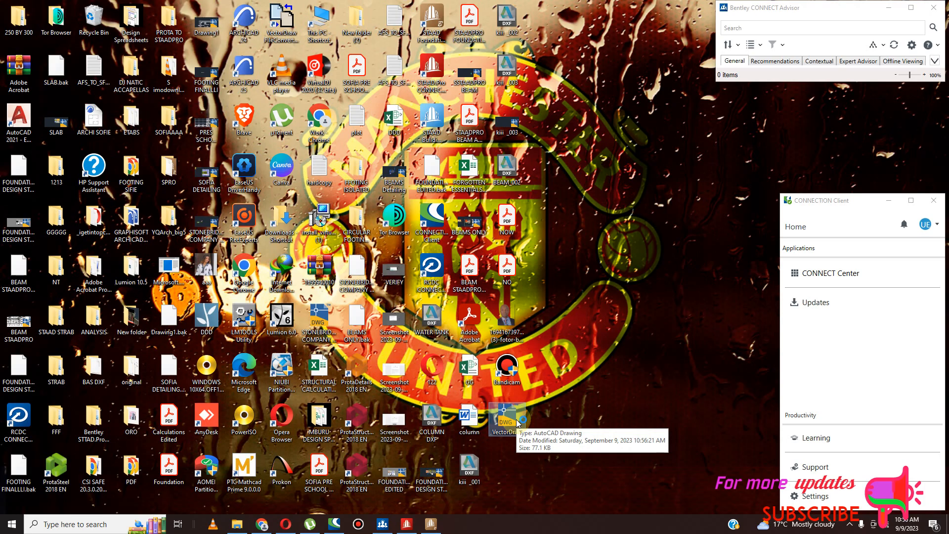
click(431, 522)
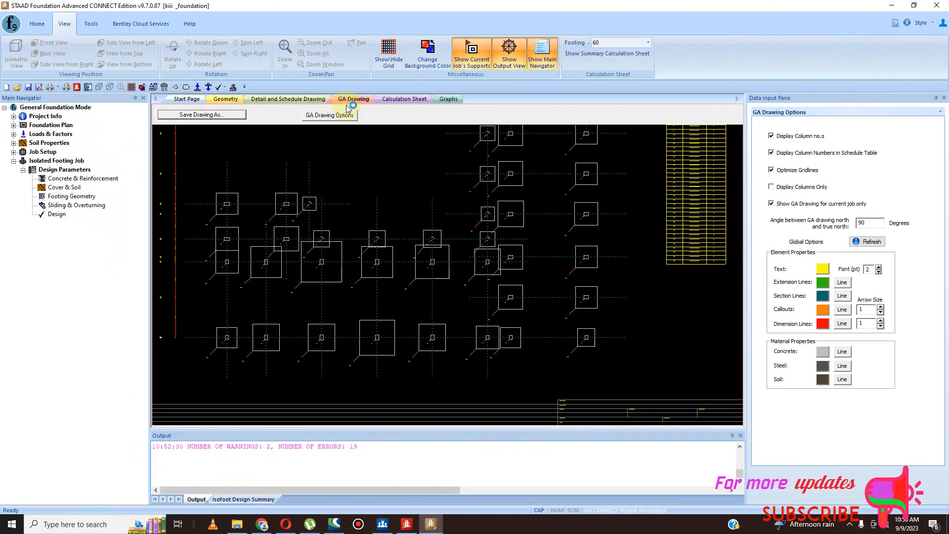
Step: Display the detail drawing for footing 51
click(352, 100)
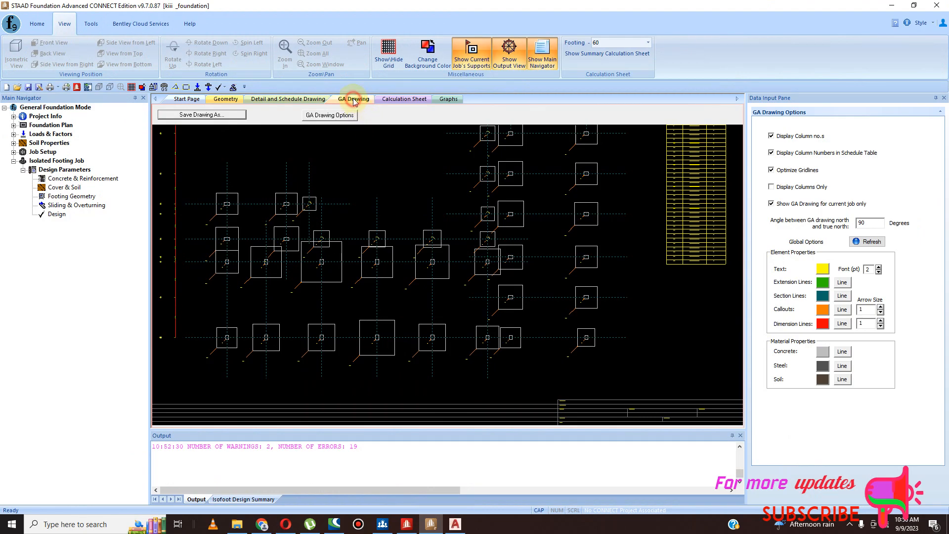
click(314, 99)
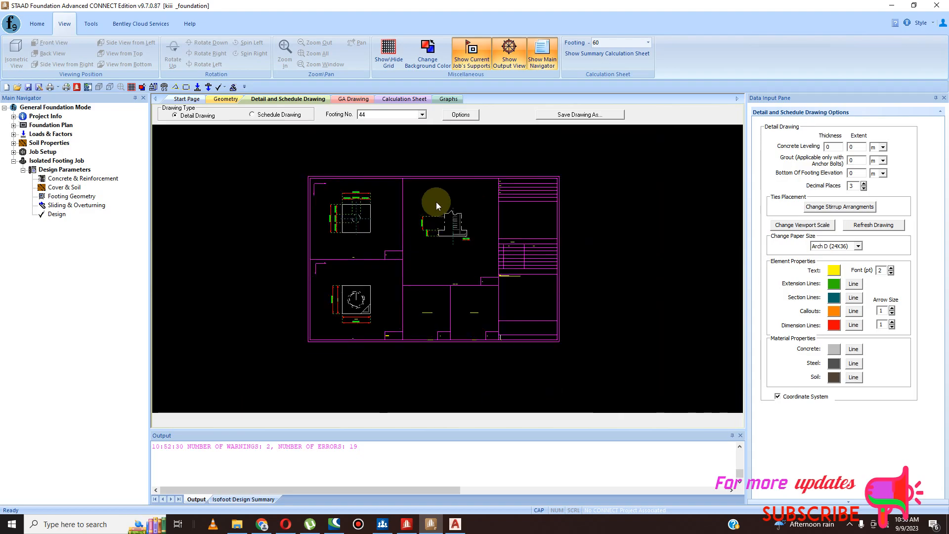
click(423, 116)
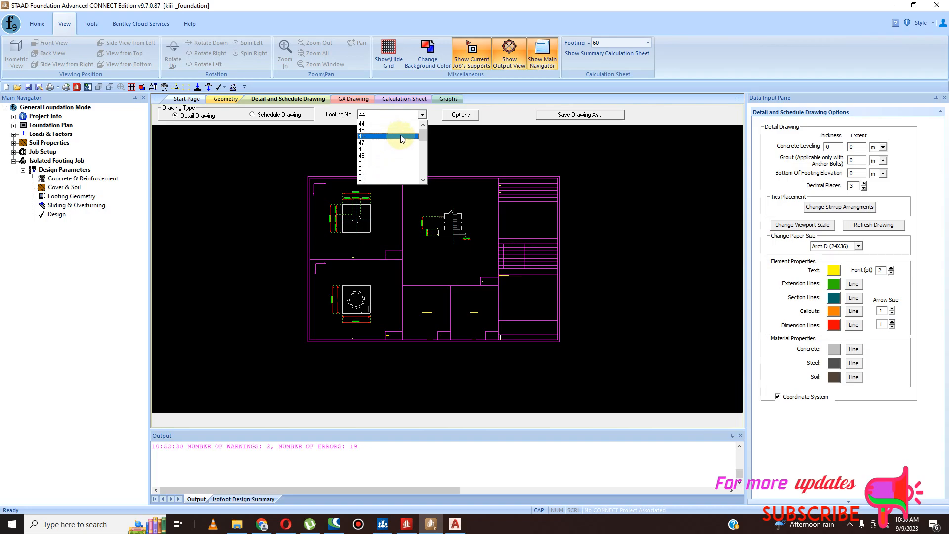
click(390, 168)
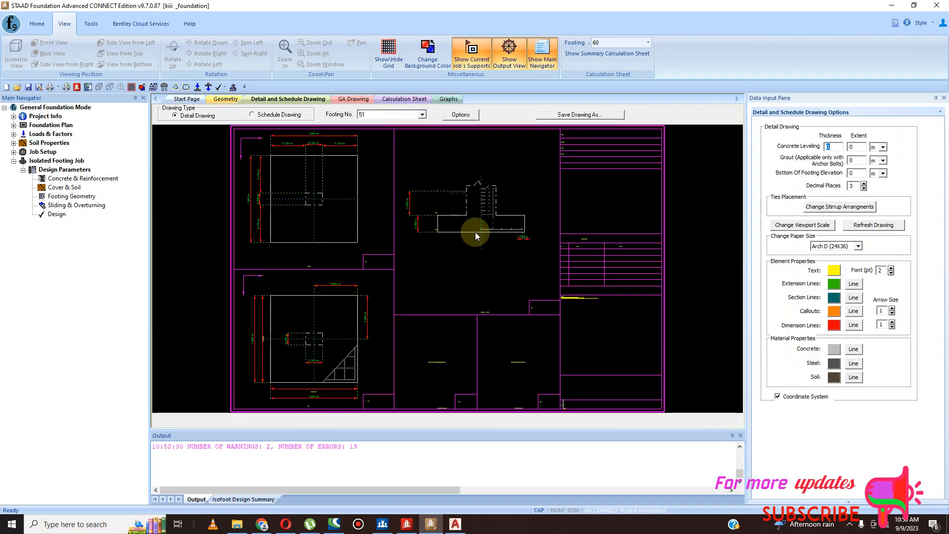
Step: Display the detail drawing for footing 82 and inspect its plans, section dimensions and bottom reinforcement layout
click(423, 114)
scroll(420, 173, down, 4)
scroll(421, 177, down, 3)
click(403, 181)
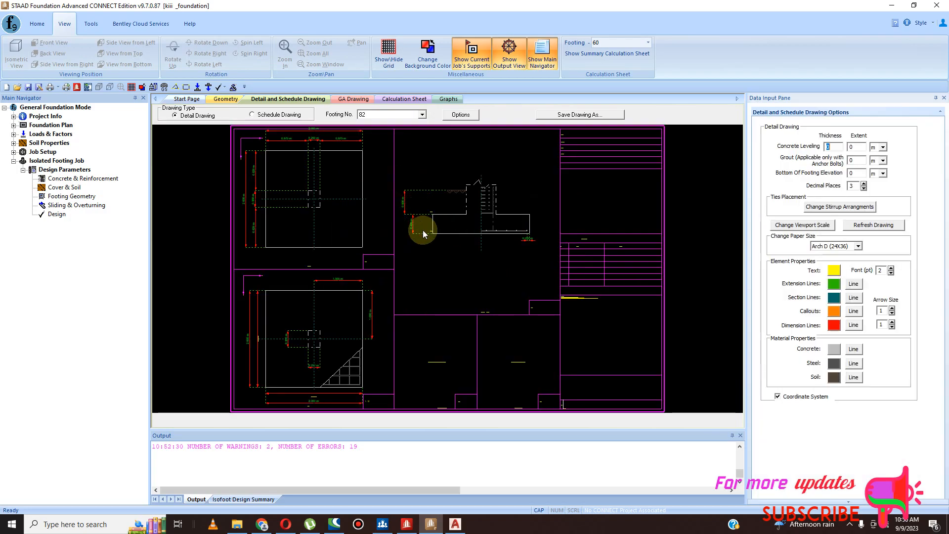
scroll(444, 215, up, 2)
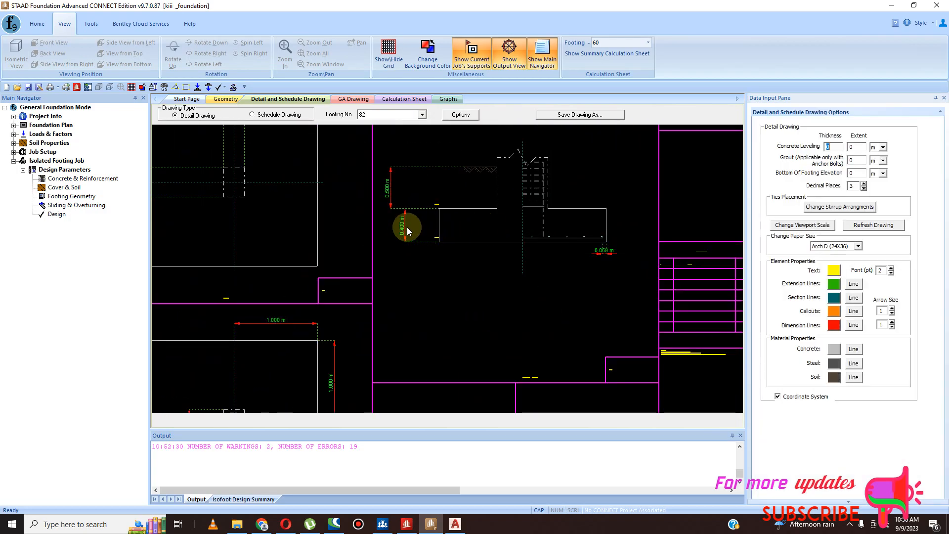
scroll(518, 223, down, 3)
scroll(402, 259, up, 3)
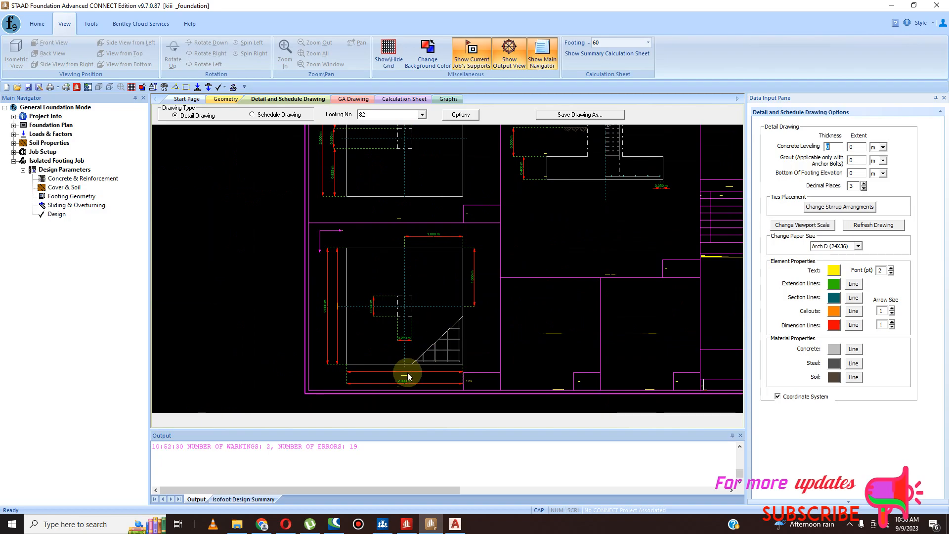
scroll(323, 323, up, 2)
scroll(417, 315, down, 2)
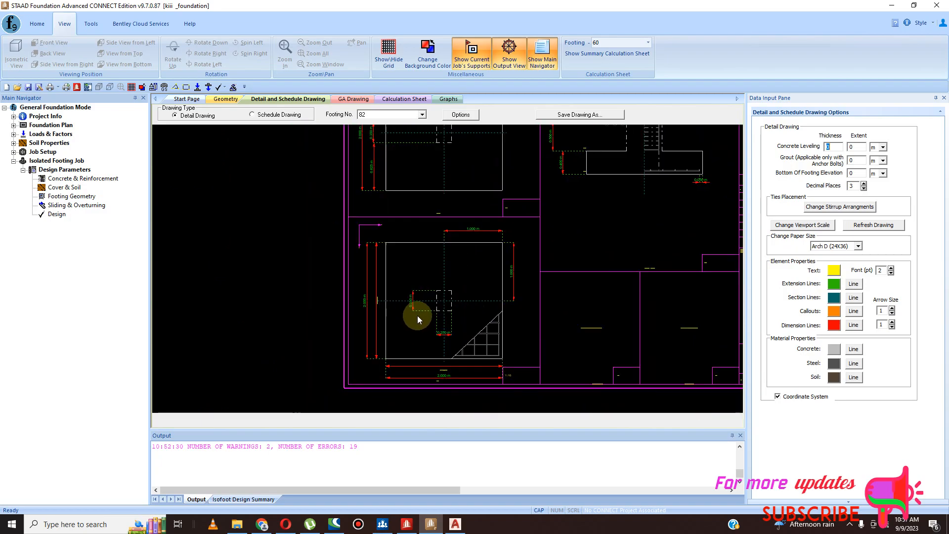
scroll(418, 315, down, 3)
scroll(443, 257, up, 2)
scroll(443, 256, down, 2)
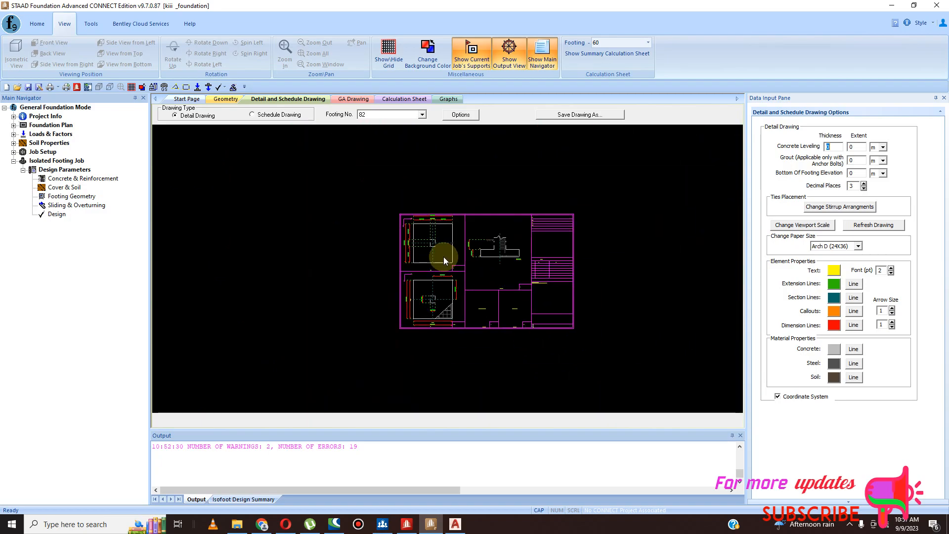
Step: Switch to AutoCAD 2021 to view the exported general arrangement drawing
click(455, 524)
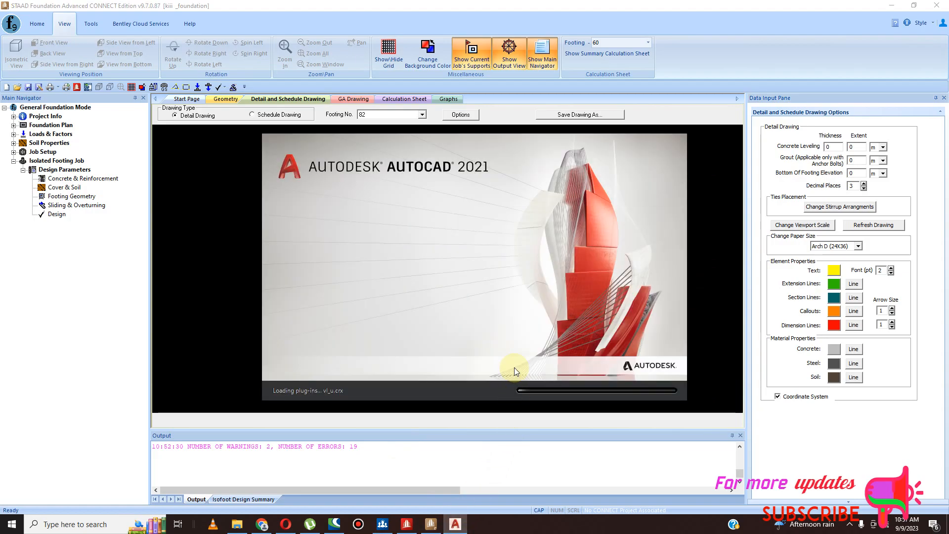